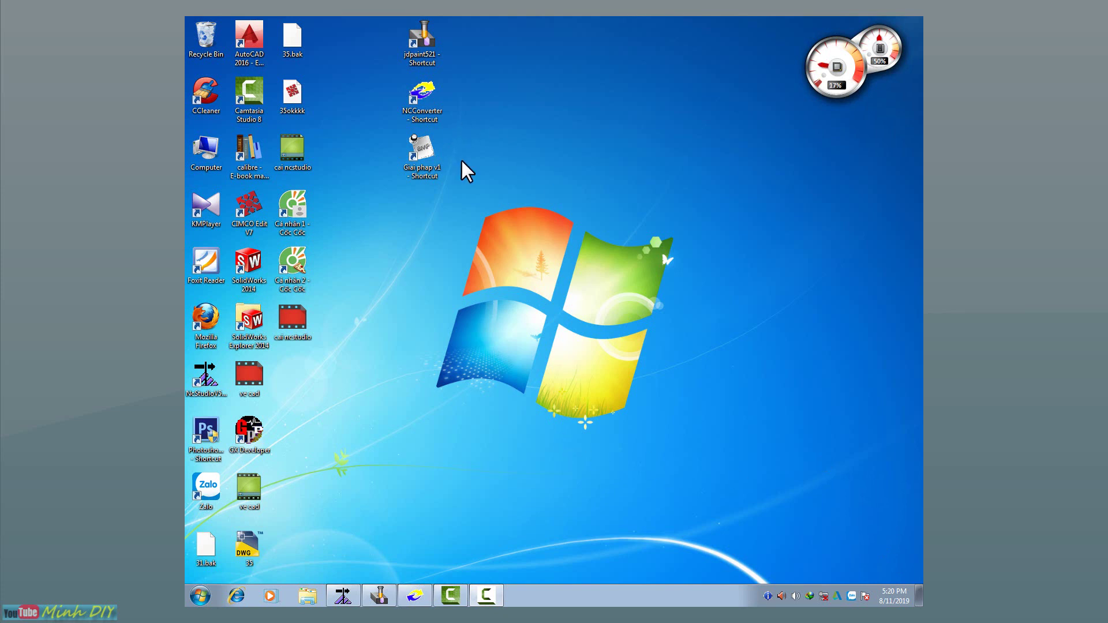
{"action": "right_click", "coordinate": [549, 110]}
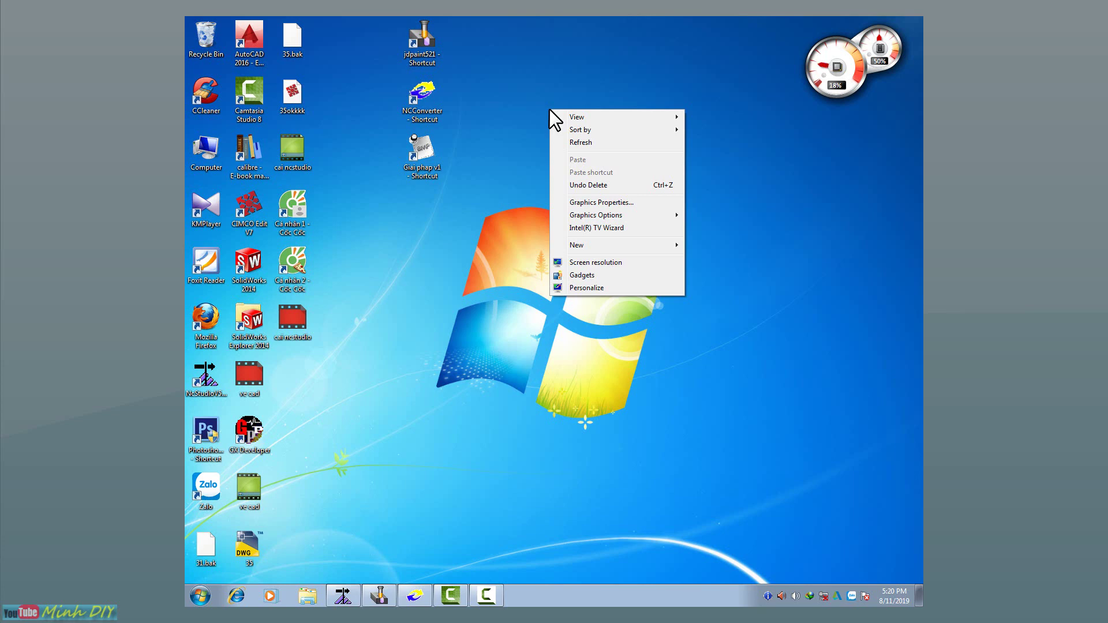
{"action": "left_click", "coordinate": [602, 142]}
{"action": "right_click", "coordinate": [538, 116]}
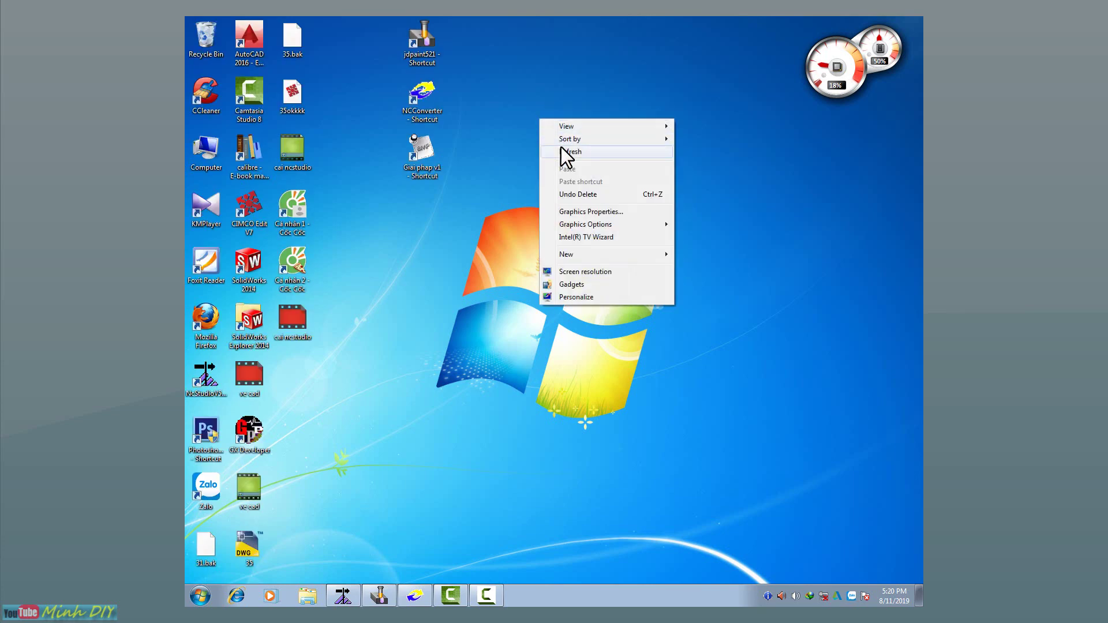
{"action": "left_click", "coordinate": [563, 149]}
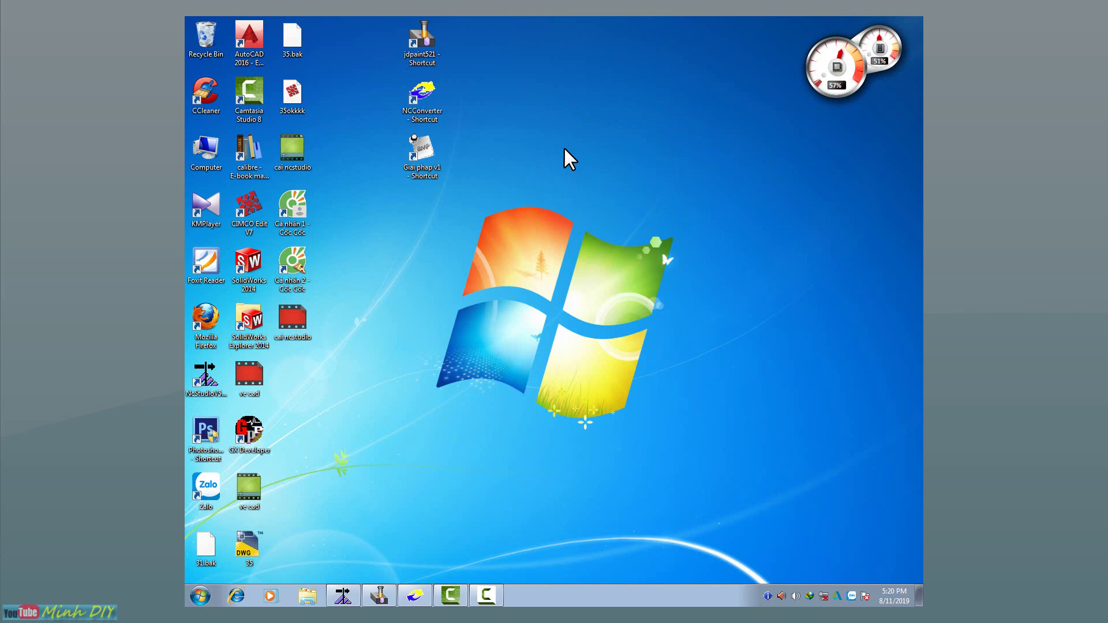
{"action": "right_click", "coordinate": [524, 95]}
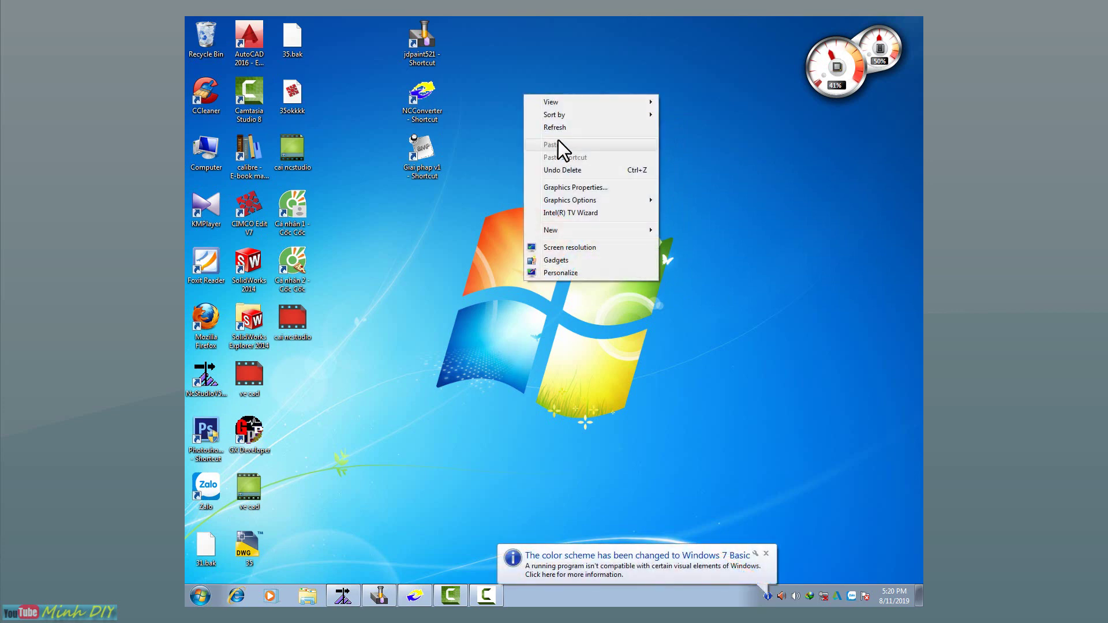
{"action": "left_click", "coordinate": [571, 128]}
{"action": "right_click", "coordinate": [324, 79]}
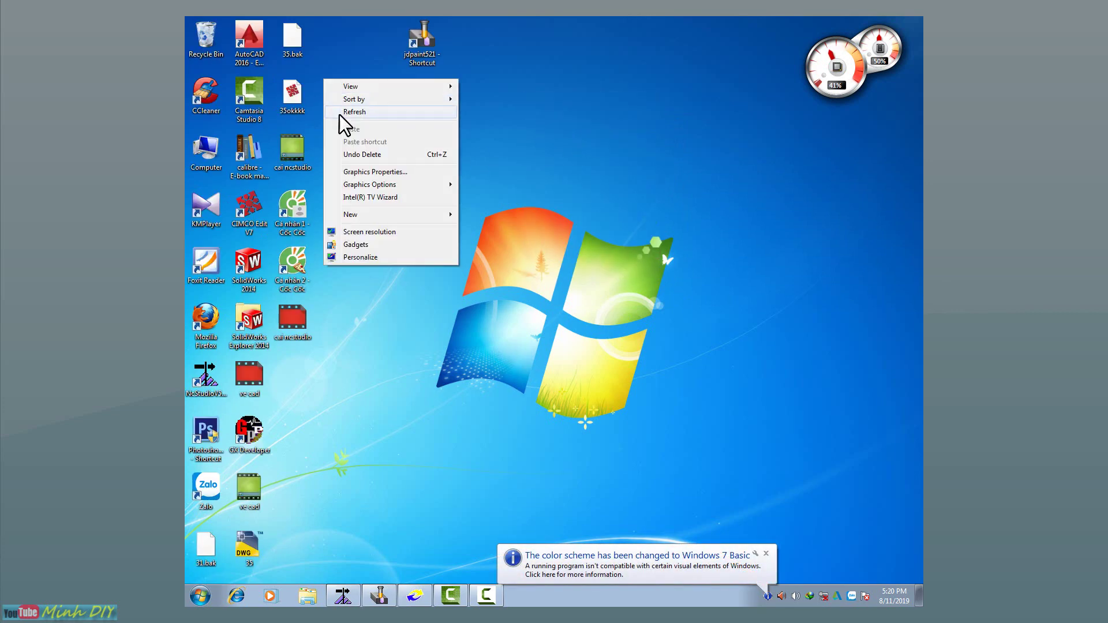
{"action": "left_click", "coordinate": [341, 113]}
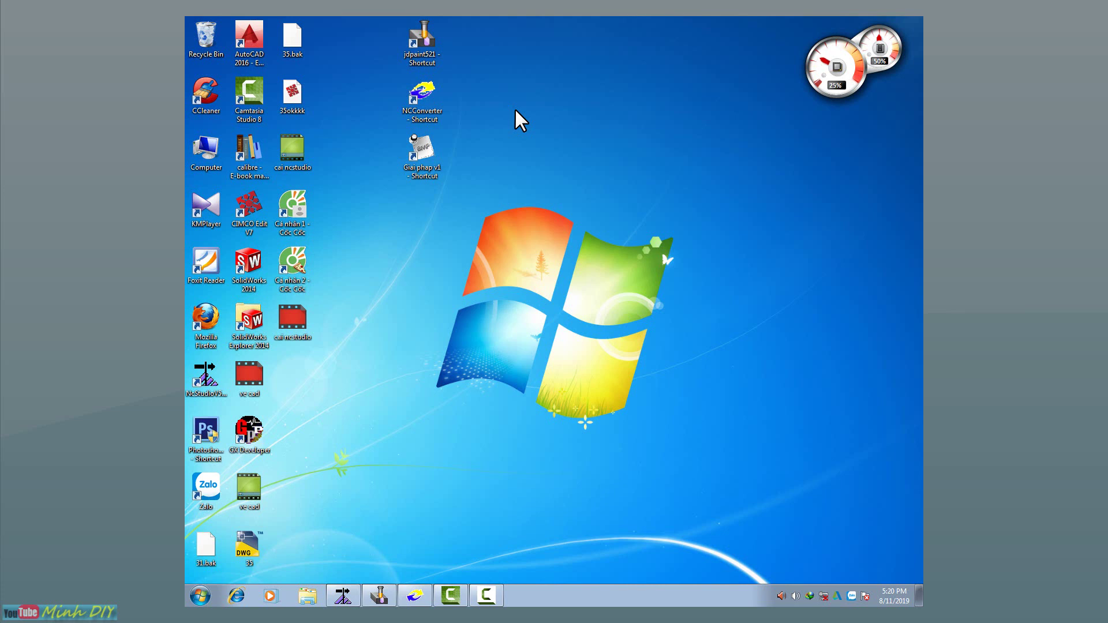
{"action": "right_click", "coordinate": [516, 111]}
{"action": "left_click", "coordinate": [549, 142]}
{"action": "right_click", "coordinate": [524, 106]}
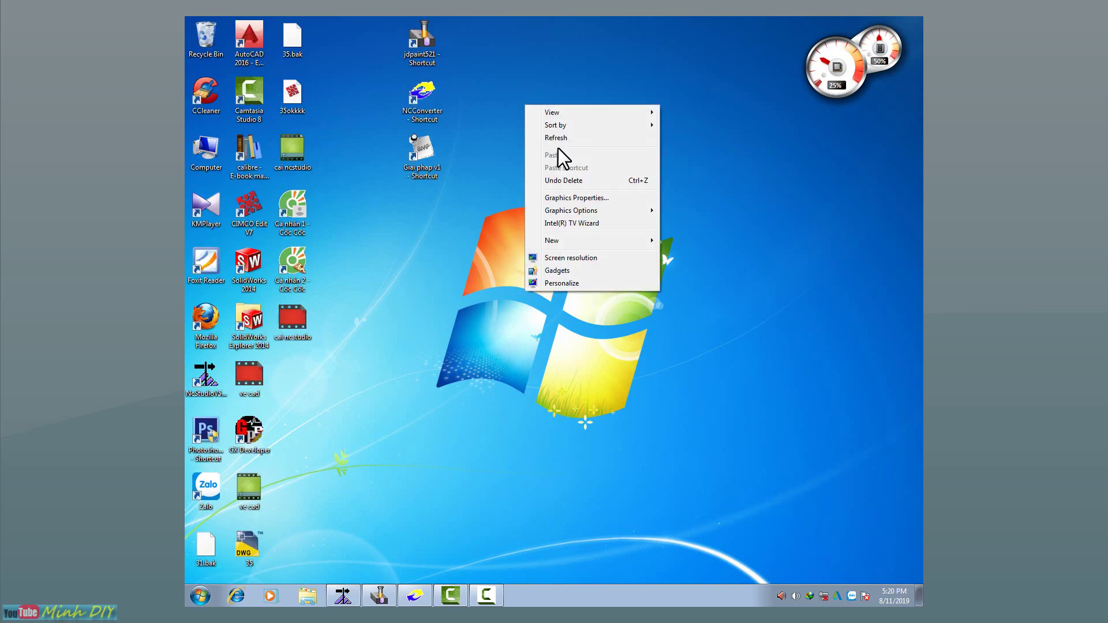
{"action": "left_click", "coordinate": [561, 139]}
Launch AutoCAD 2016 and create a new drawing from the acad template.
{"action": "double_click", "coordinate": [250, 42]}
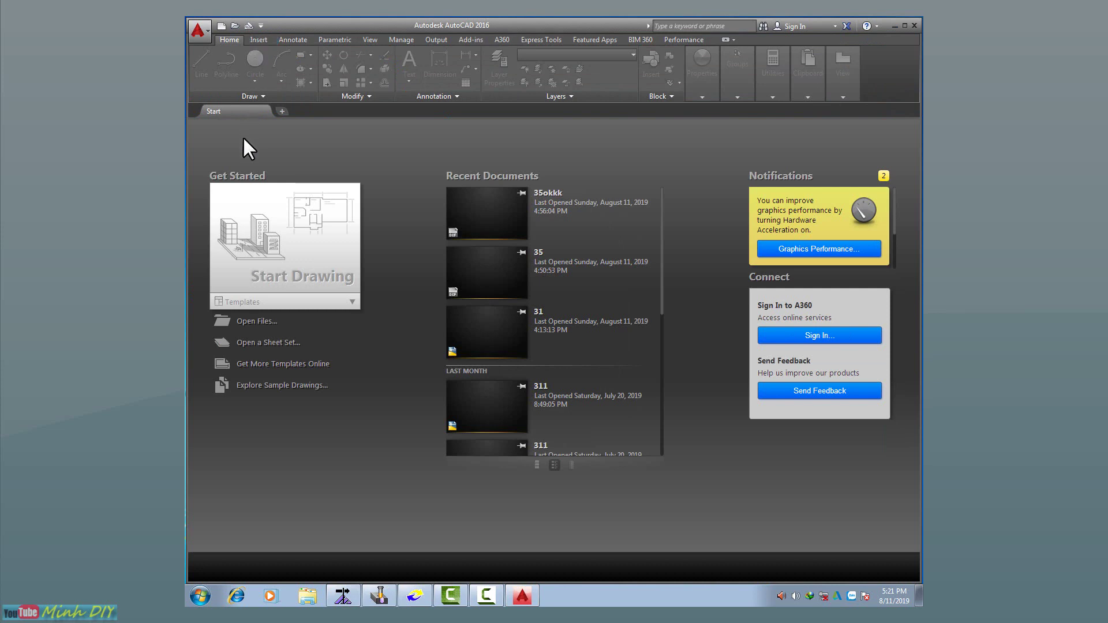
{"action": "left_click", "coordinate": [221, 25]}
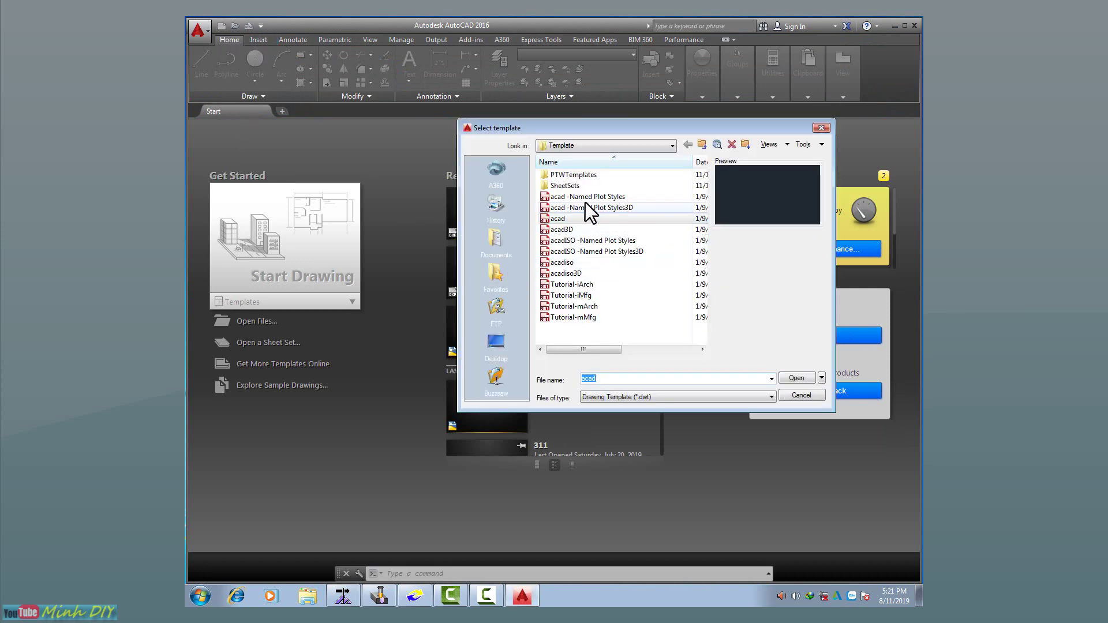
{"action": "left_click", "coordinate": [794, 378]}
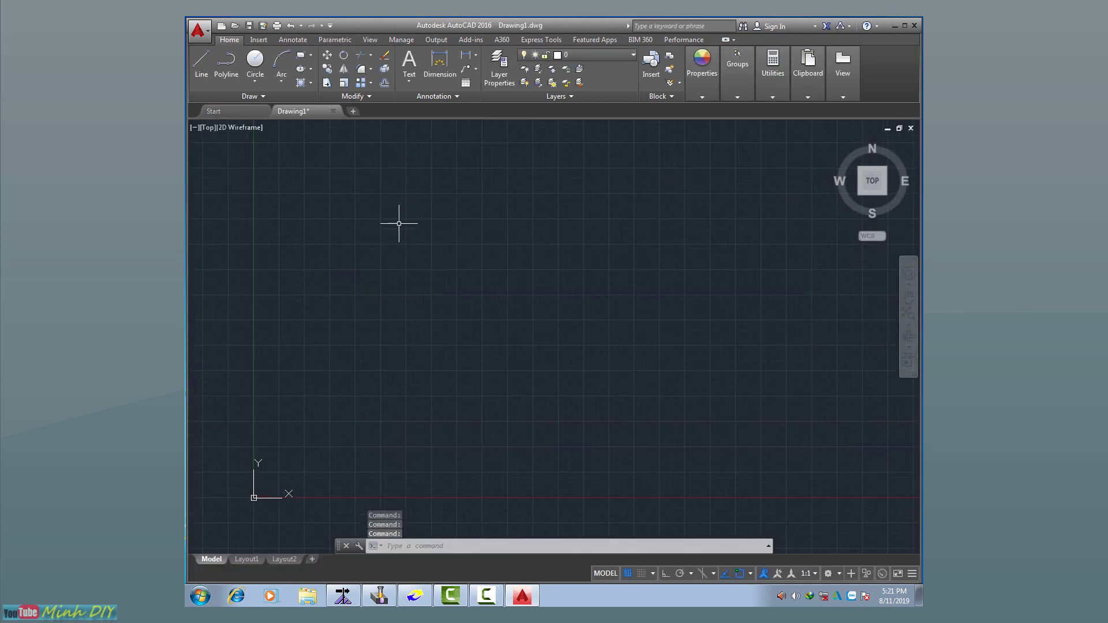
Draw a circle with a diameter of 35 in the open area above and beyond the origin.
{"action": "left_click", "coordinate": [255, 59]}
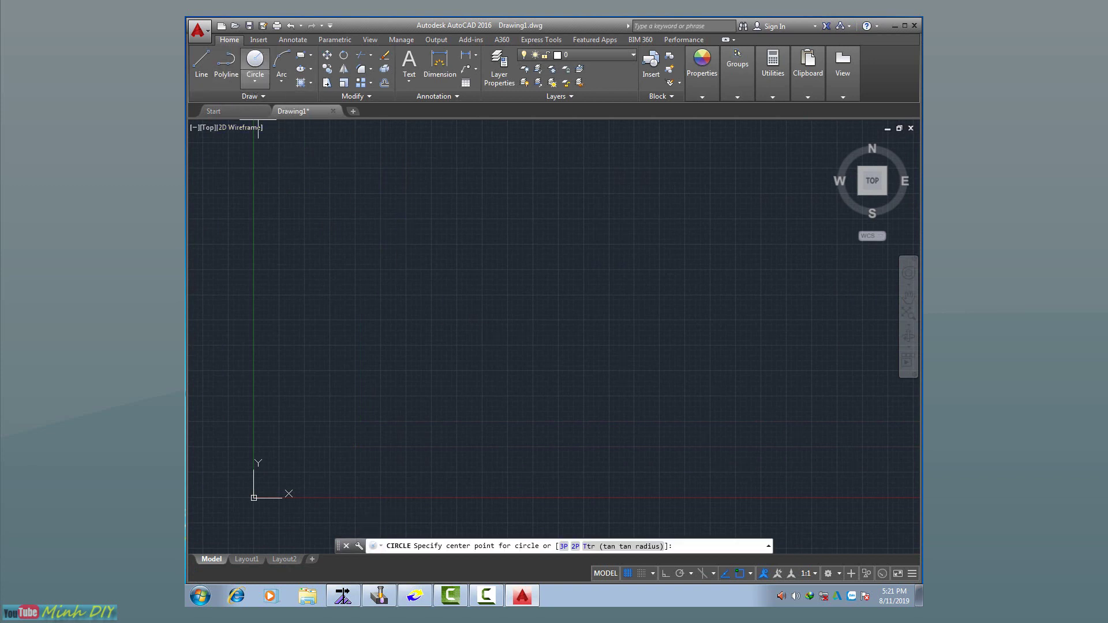
{"action": "left_click", "coordinate": [493, 280]}
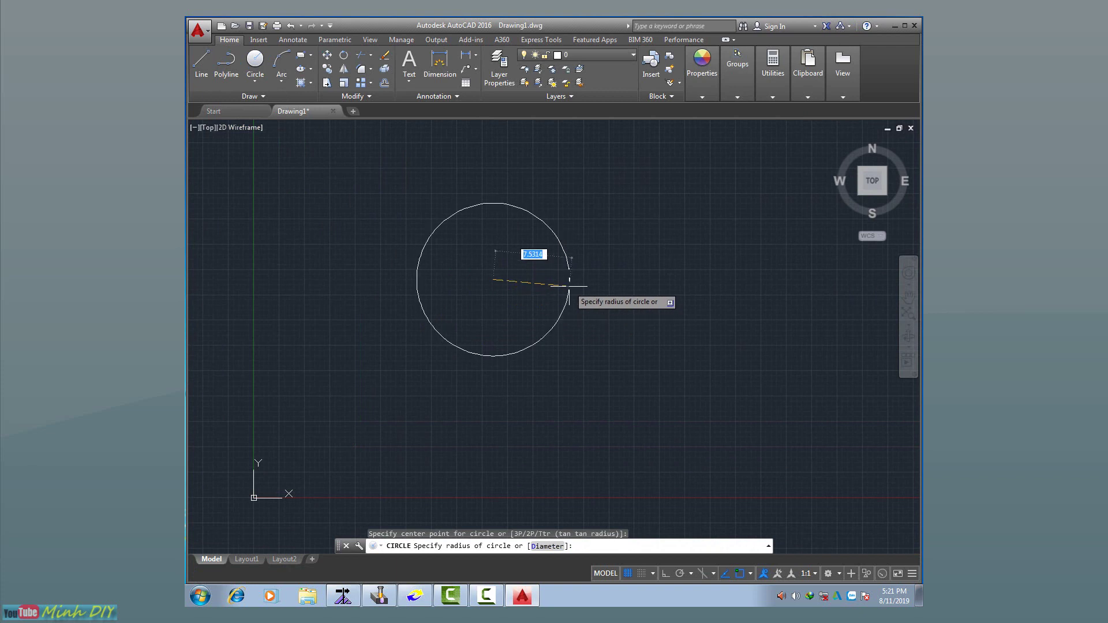
{"action": "type", "text": "d"}
{"action": "key", "text": "Return"}
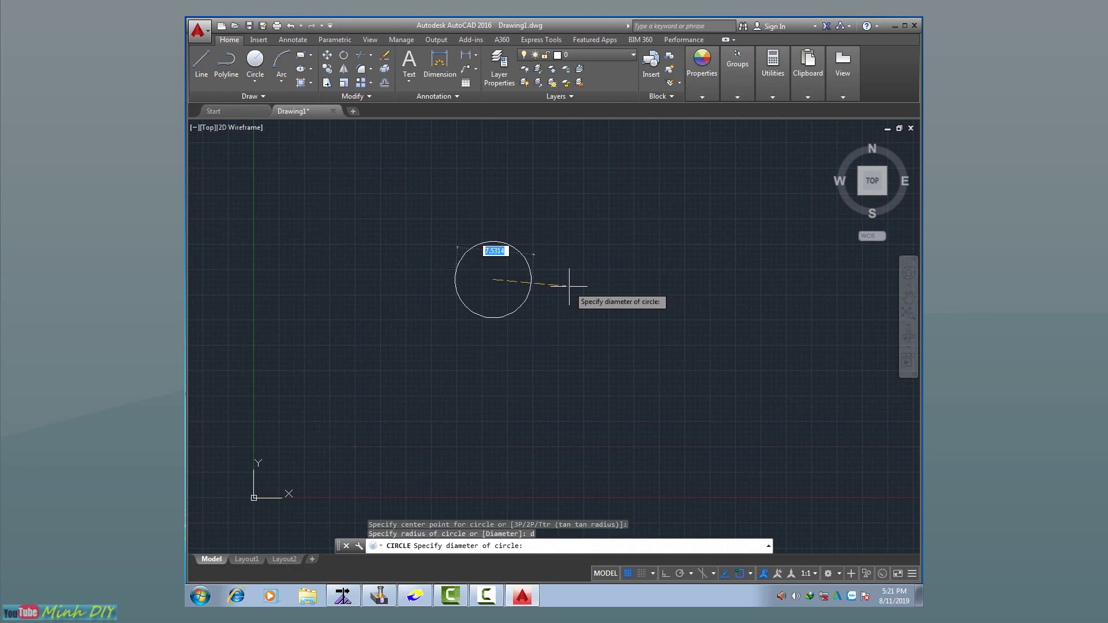
{"action": "type", "text": "35"}
{"action": "key", "text": "Return"}
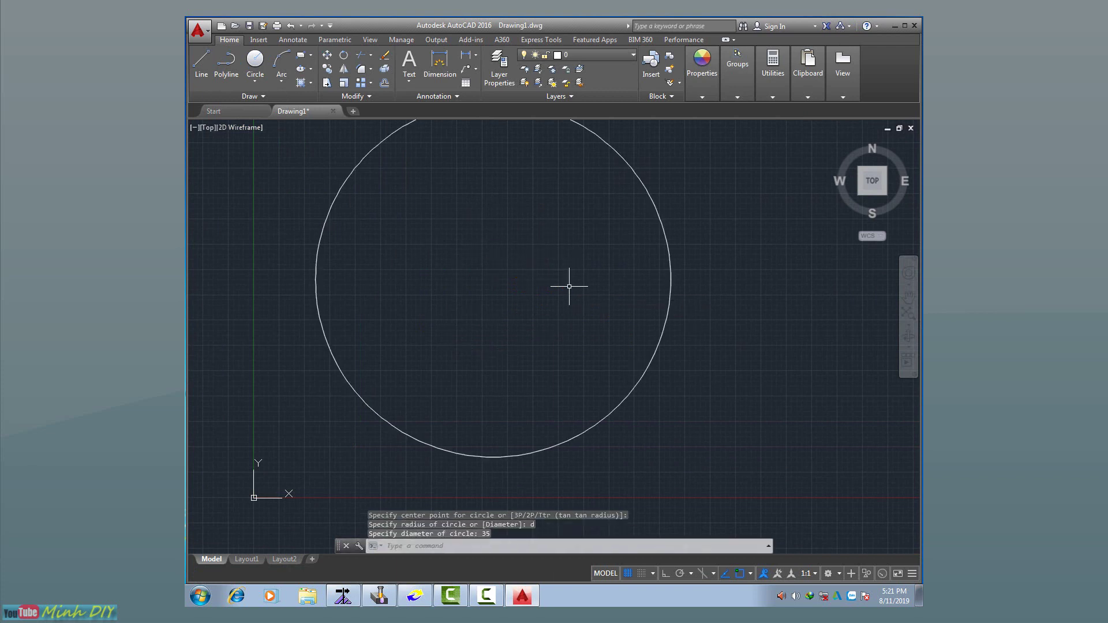
{"action": "scroll", "coordinate": [569, 287], "scroll_direction": "down", "scroll_amount": 5}
{"action": "scroll", "coordinate": [540, 285], "scroll_direction": "up", "scroll_amount": 3}
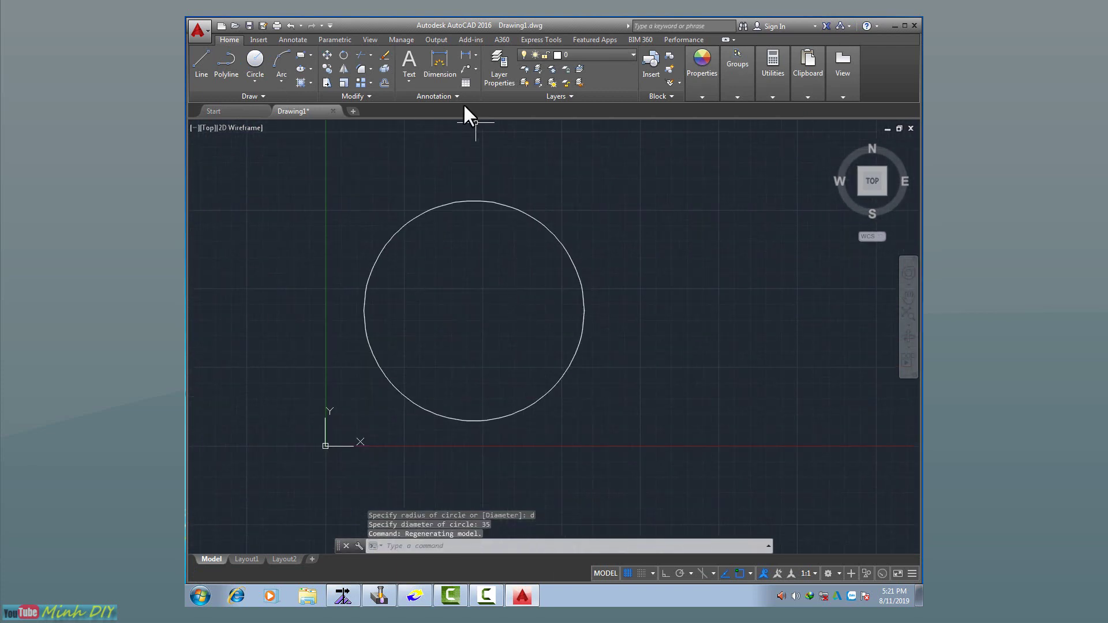
Add a diameter dimension to the circle, placing its text outside the circle's upper-right edge.
{"action": "left_click", "coordinate": [473, 55]}
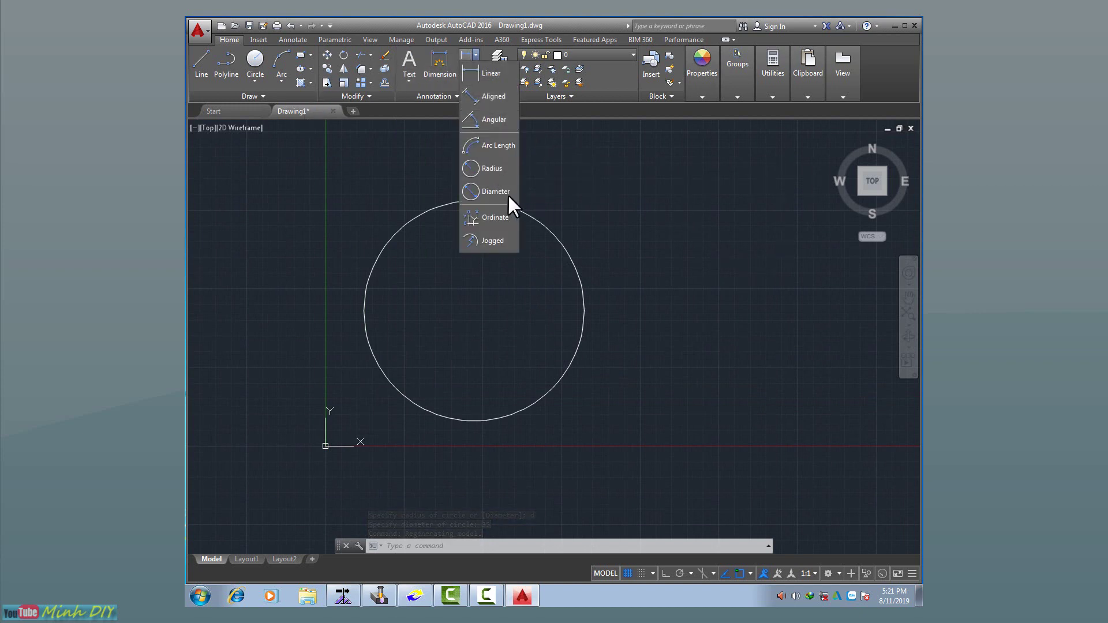
{"action": "left_click", "coordinate": [488, 167]}
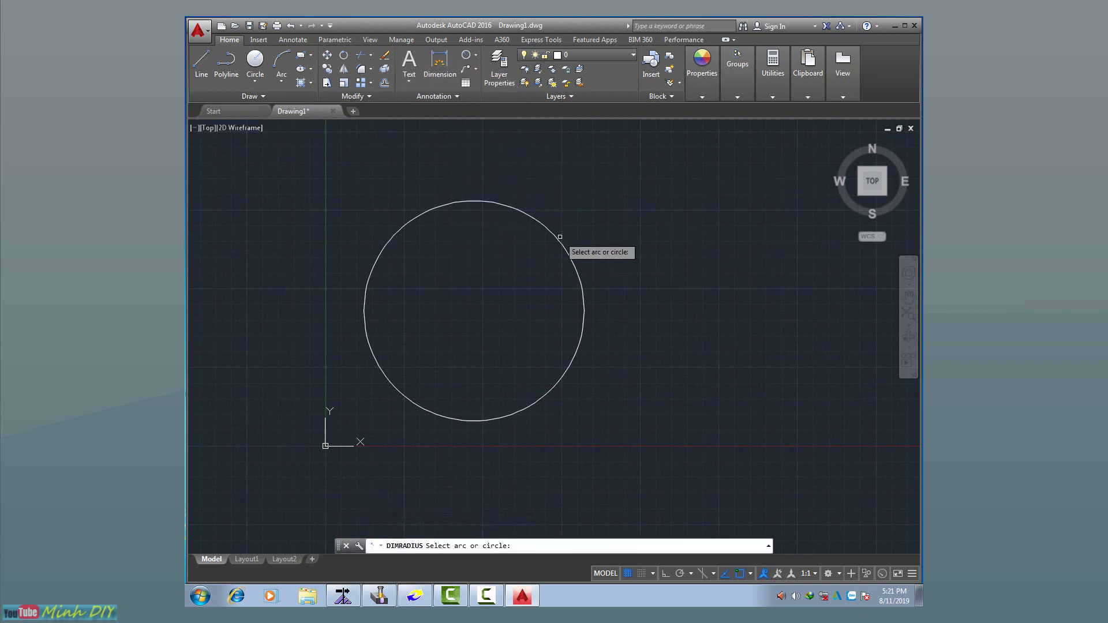
{"action": "left_click", "coordinate": [474, 53]}
{"action": "left_click", "coordinate": [489, 191]}
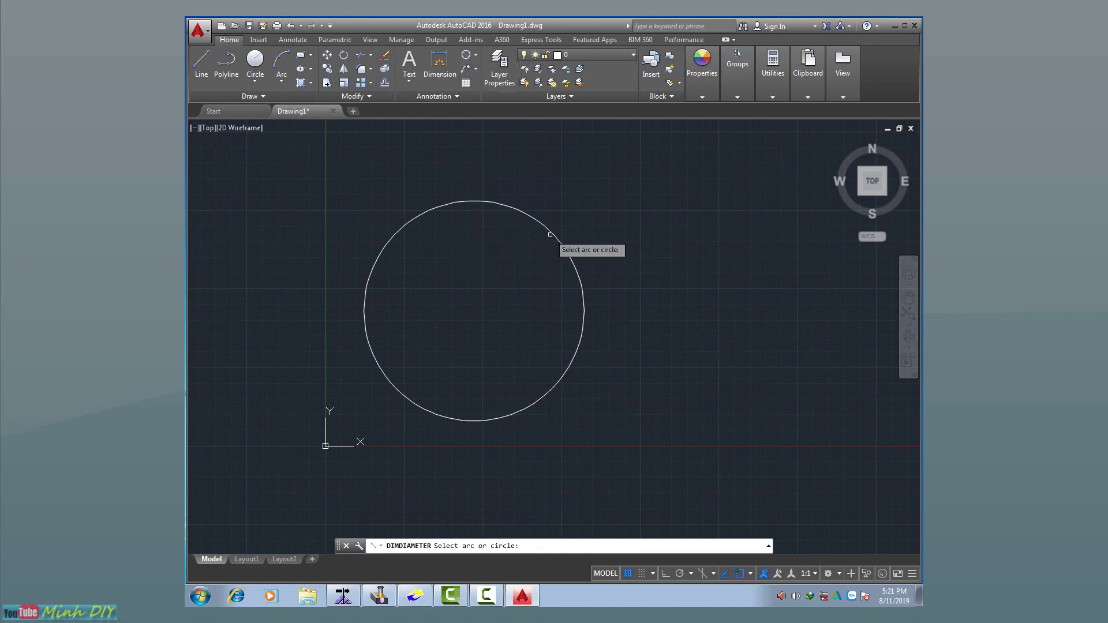
{"action": "left_click", "coordinate": [555, 239]}
{"action": "left_click", "coordinate": [615, 199]}
{"action": "scroll", "coordinate": [619, 178], "scroll_direction": "down", "scroll_amount": 5}
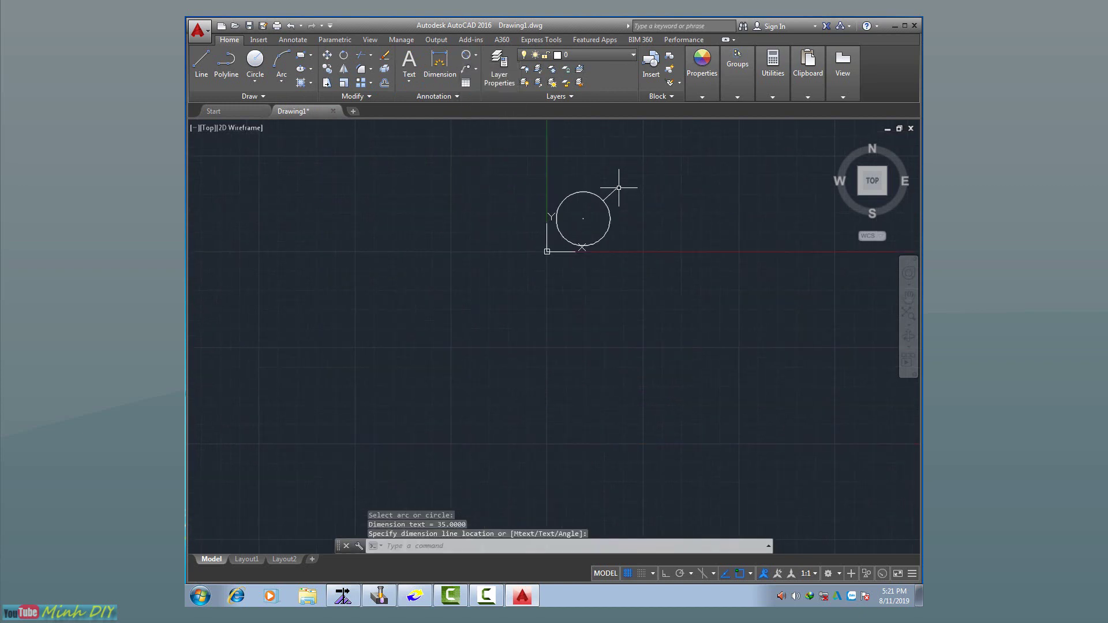
{"action": "scroll", "coordinate": [618, 186], "scroll_direction": "up", "scroll_amount": 8}
{"action": "scroll", "coordinate": [441, 291], "scroll_direction": "down", "scroll_amount": 10}
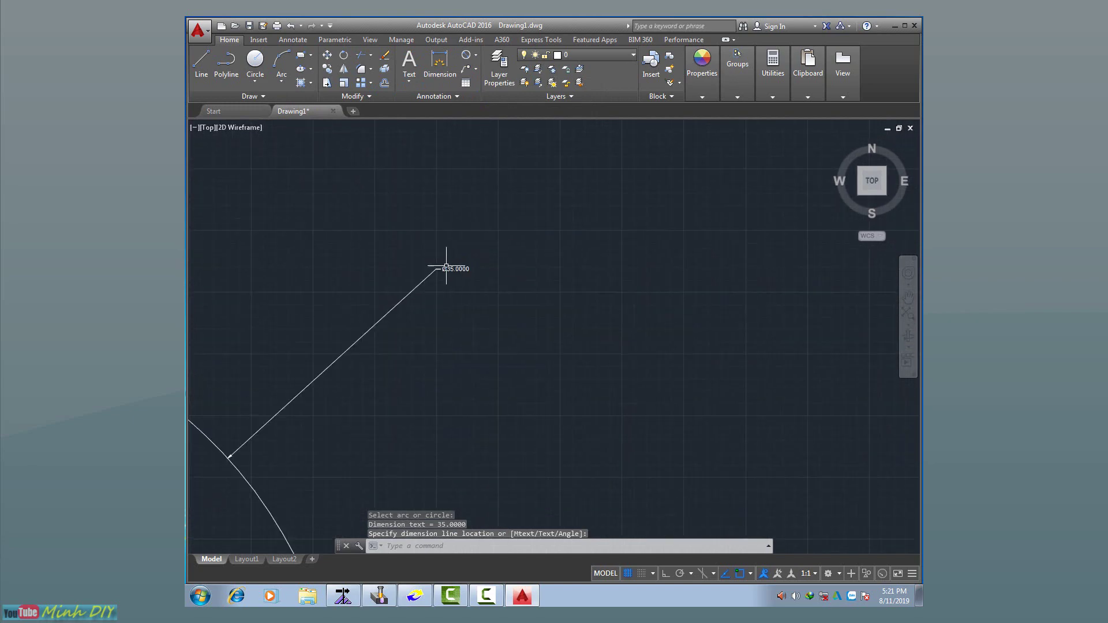
{"action": "scroll", "coordinate": [650, 249], "scroll_direction": "up", "scroll_amount": 4}
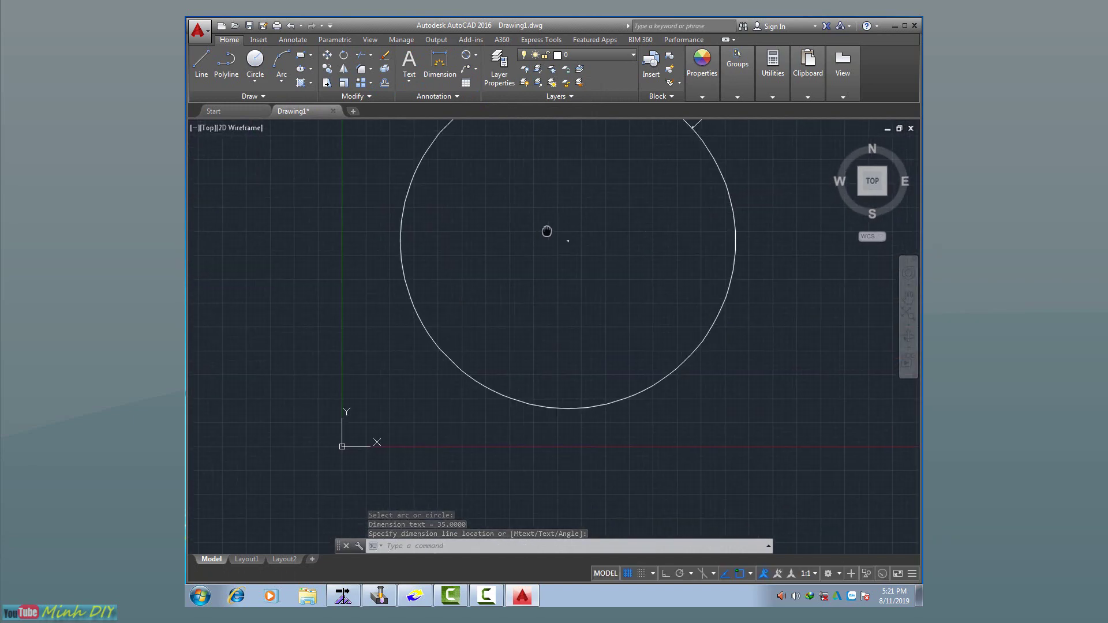
{"action": "mouse_move", "coordinate": [547, 231]}
{"action": "middle_mouse_down"}
{"action": "mouse_move", "coordinate": [526, 299]}
{"action": "mouse_move", "coordinate": [517, 252]}
{"action": "middle_mouse_up"}
{"action": "scroll", "coordinate": [525, 292], "scroll_direction": "down", "scroll_amount": 2}
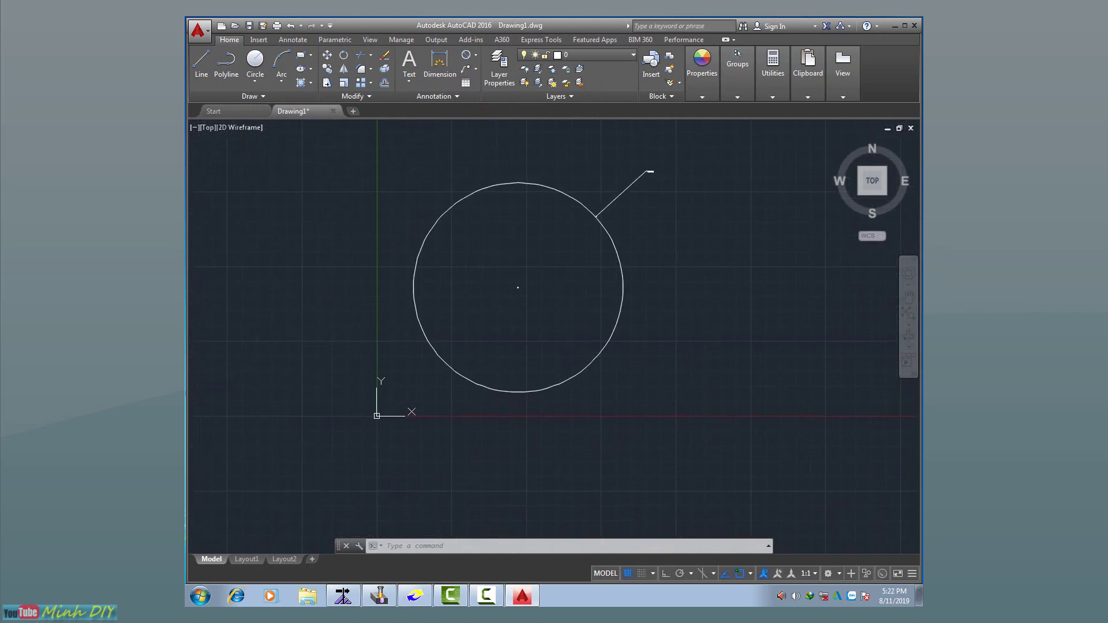
{"action": "scroll", "coordinate": [516, 246], "scroll_direction": "up", "scroll_amount": 2}
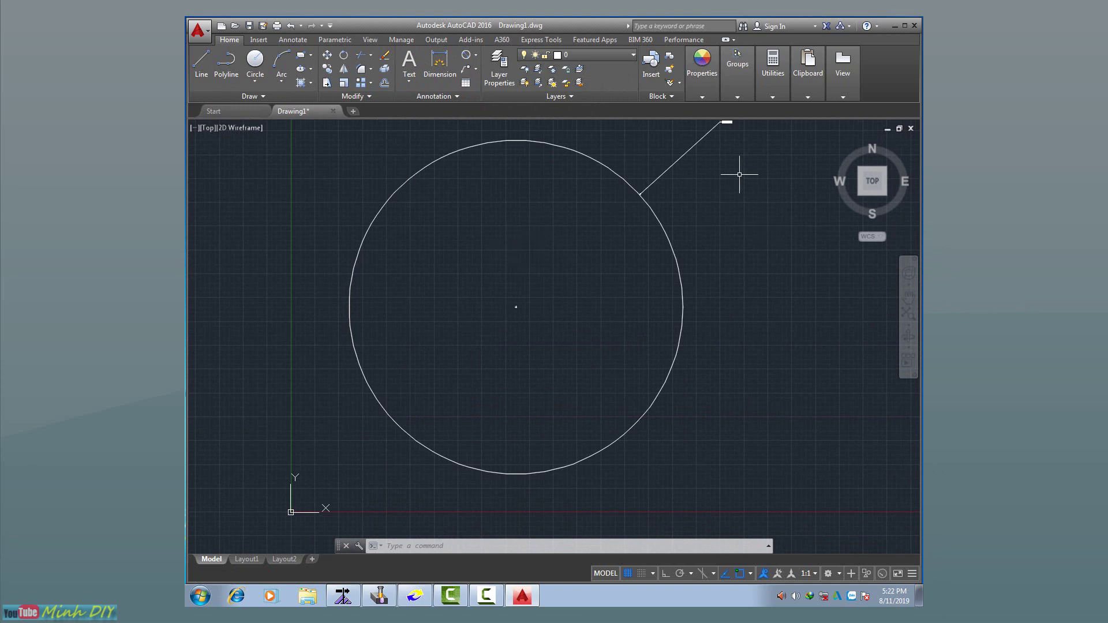
Erase the diameter dimension, leaving only the circle in the drawing.
{"action": "scroll", "coordinate": [737, 173], "scroll_direction": "down", "scroll_amount": 2}
{"action": "middle_click_drag", "start_coordinate": [738, 173], "coordinate": [722, 223]}
{"action": "left_click", "coordinate": [745, 218]}
{"action": "left_click", "coordinate": [702, 176]}
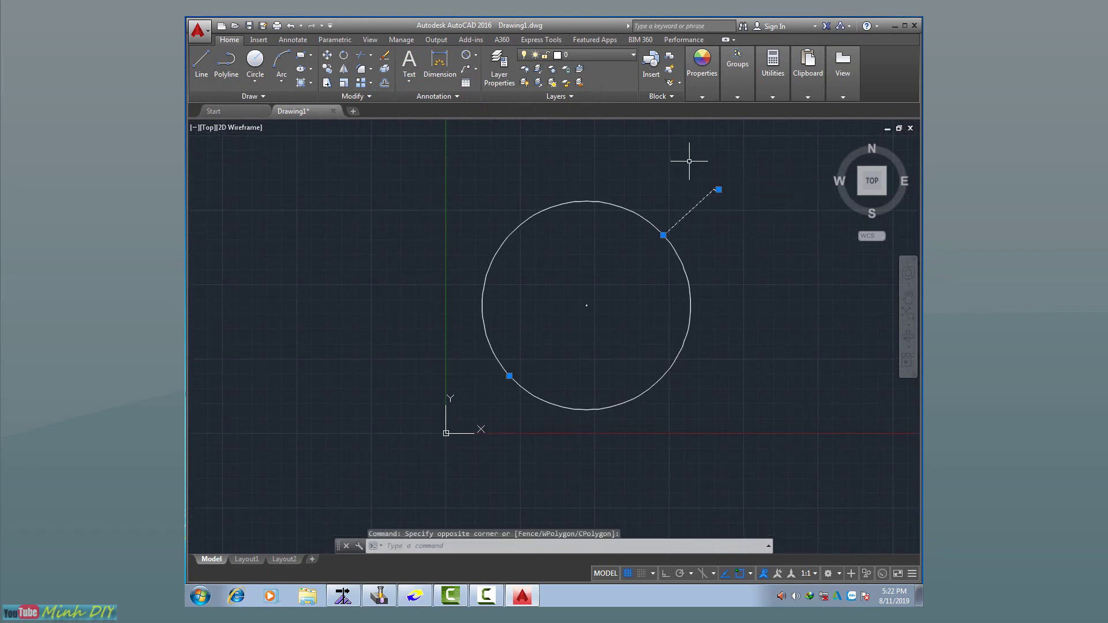
{"action": "type", "text": "e"}
{"action": "key", "text": "Return"}
{"action": "key", "text": "Escape"}
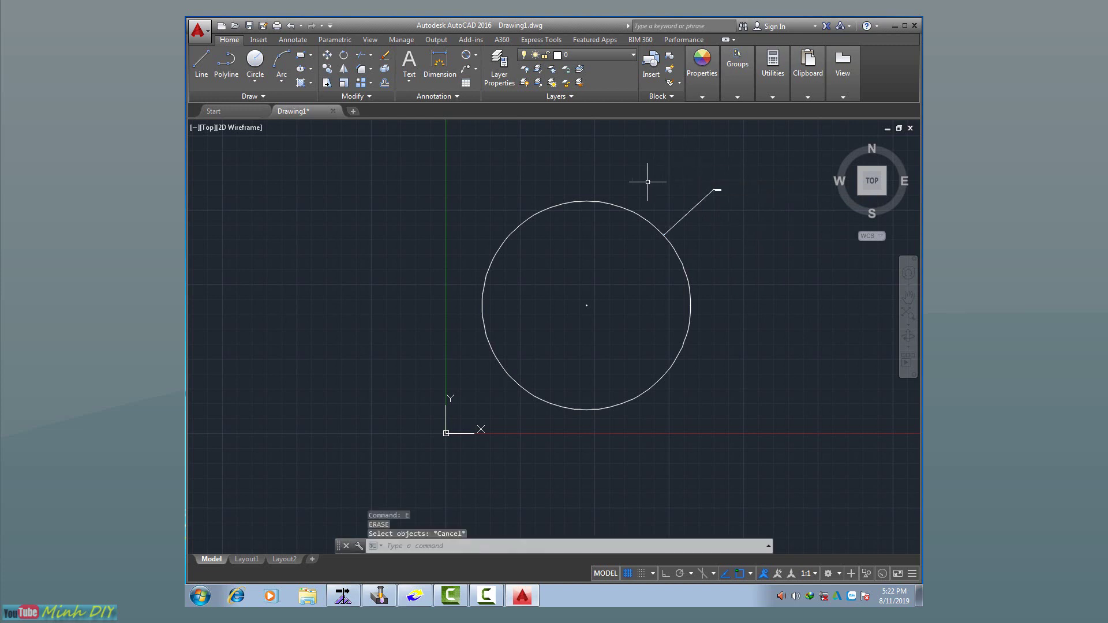
{"action": "left_click", "coordinate": [690, 210]}
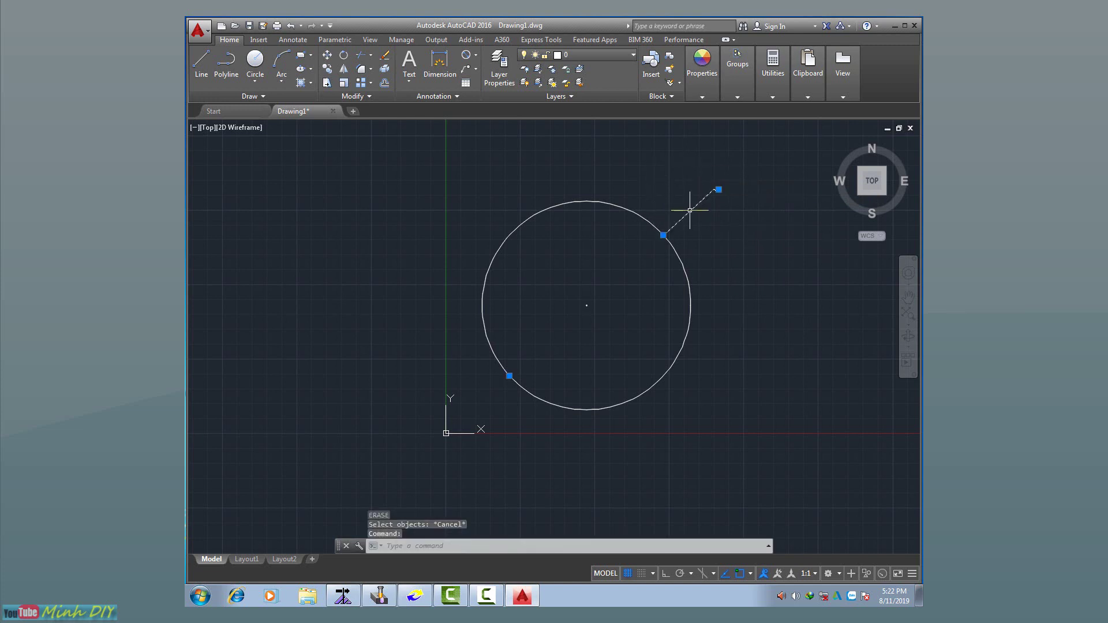
{"action": "key", "text": "Delete"}
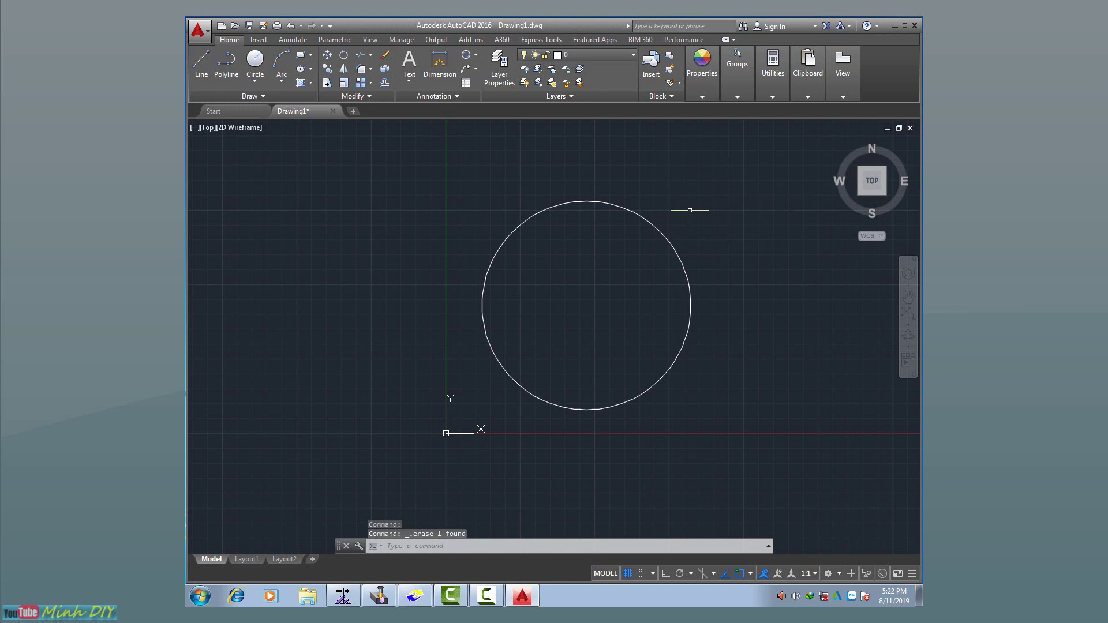
Save the drawing to the Desktop as 35 in AutoCAD 2013 Drawing (*.dwg) format, replacing the existing file.
{"action": "scroll", "coordinate": [608, 318], "scroll_direction": "up", "scroll_amount": 3}
{"action": "middle_click_drag", "start_coordinate": [609, 262], "coordinate": [572, 295]}
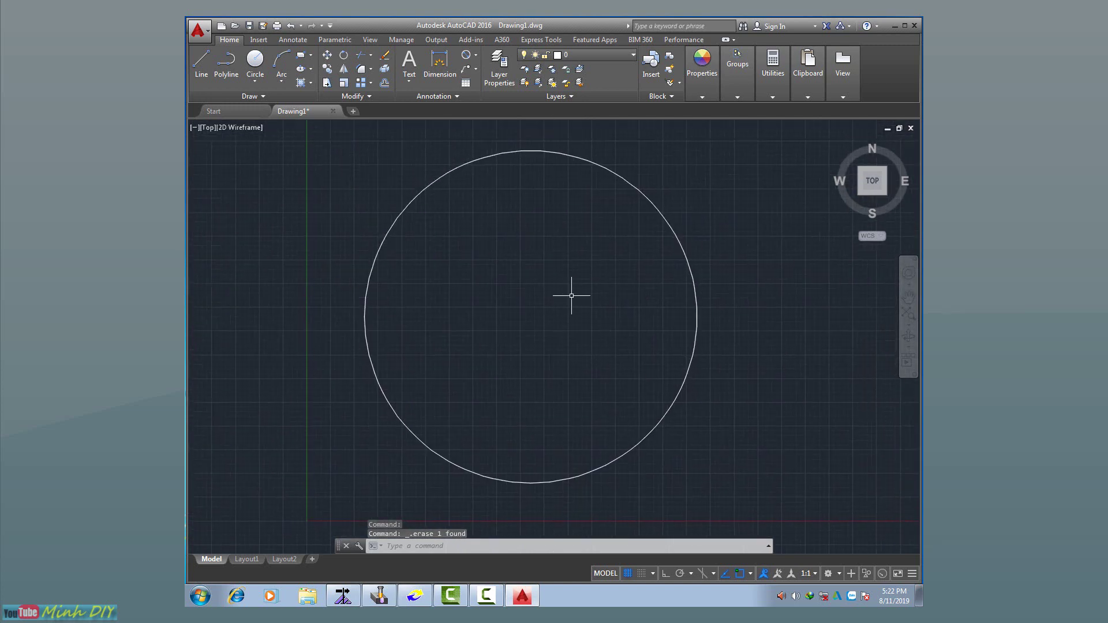
{"action": "scroll", "coordinate": [572, 294], "scroll_direction": "down", "scroll_amount": 3}
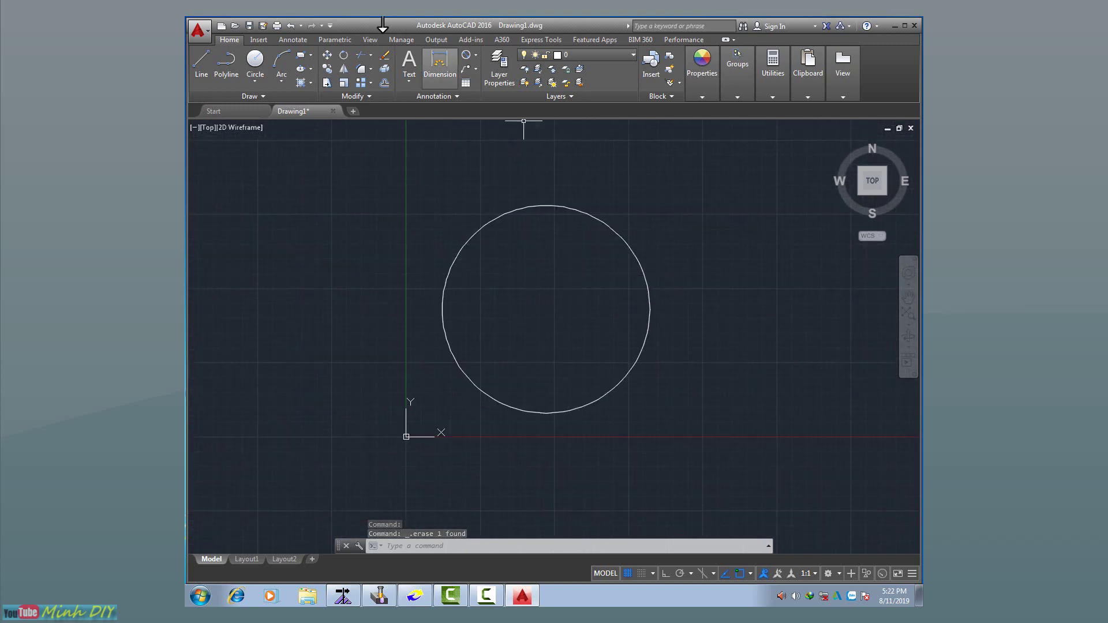
{"action": "left_click", "coordinate": [249, 26]}
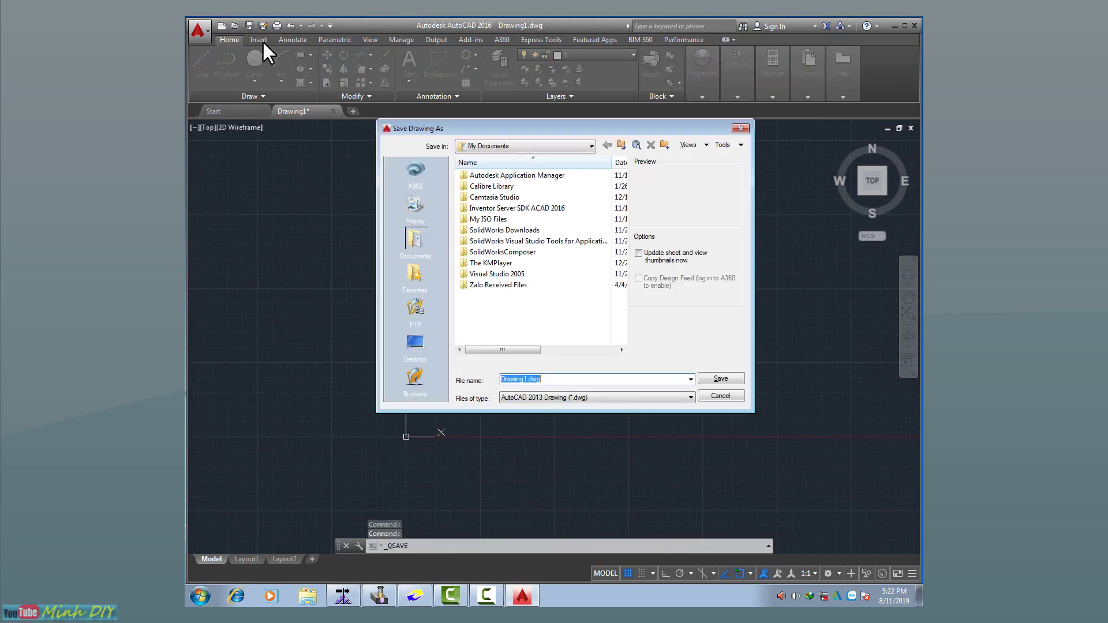
{"action": "left_click", "coordinate": [429, 342]}
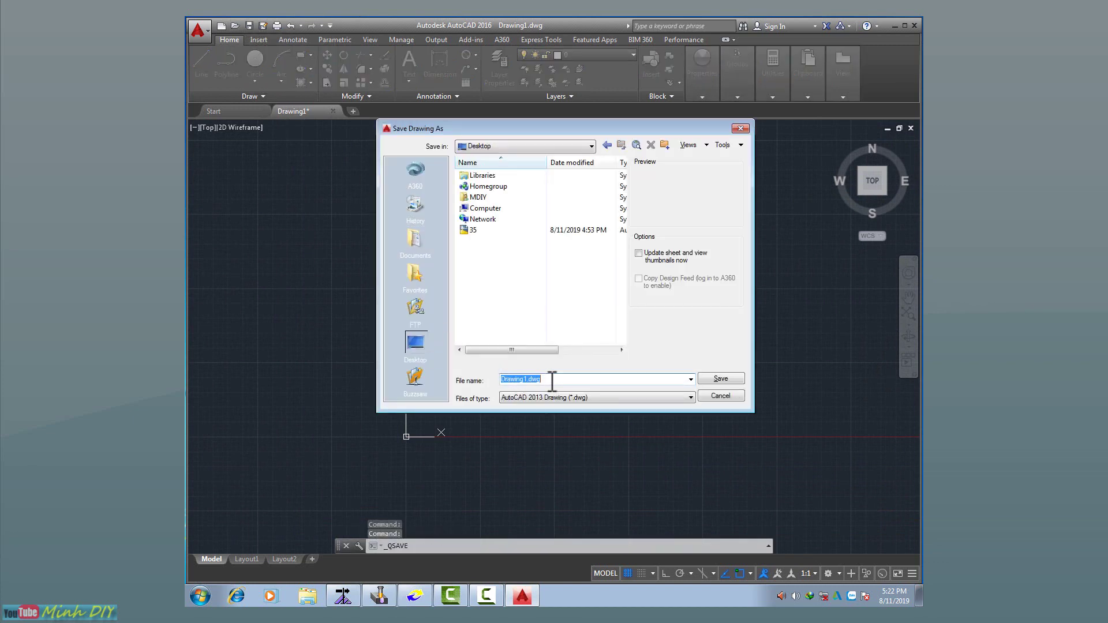
{"action": "type", "text": "35"}
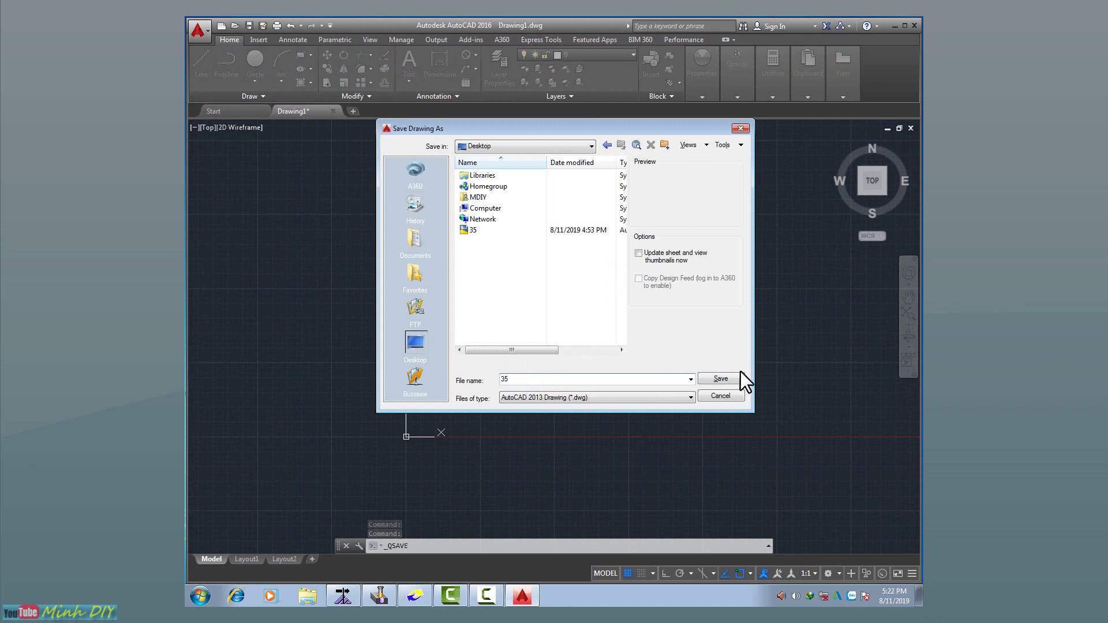
{"action": "left_click", "coordinate": [736, 383]}
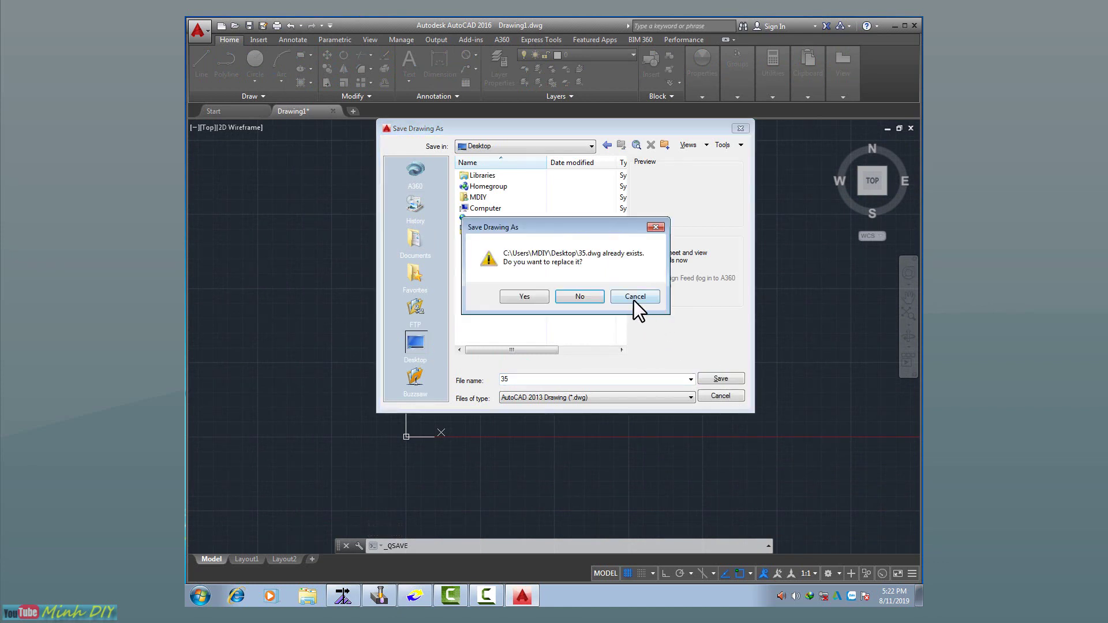
{"action": "left_click", "coordinate": [521, 294]}
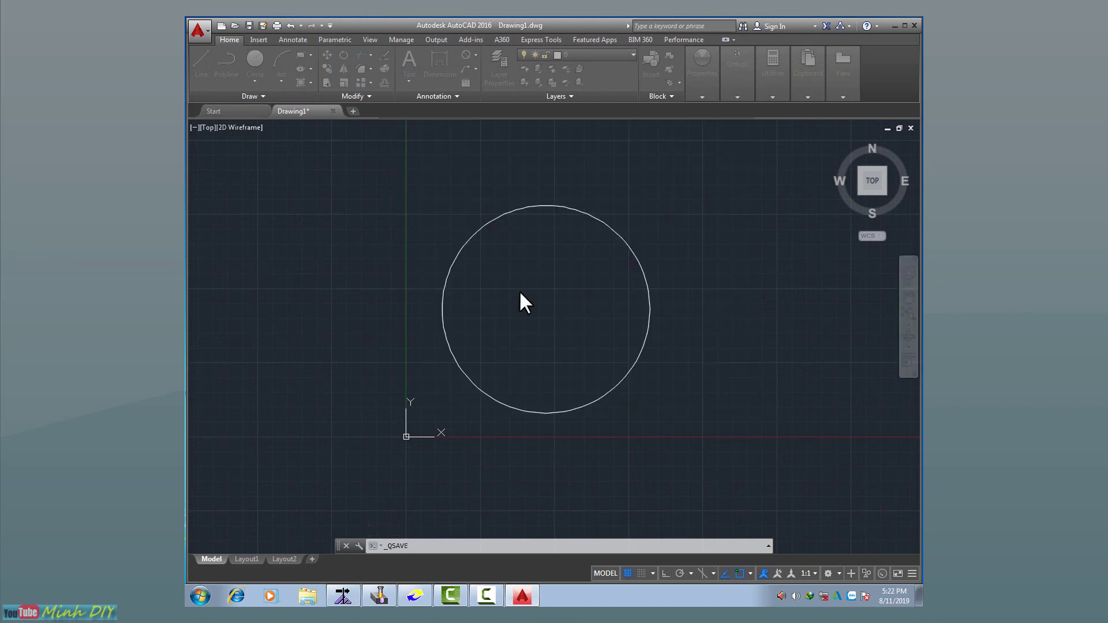
{"action": "scroll", "coordinate": [544, 279], "scroll_direction": "up", "scroll_amount": 3}
{"action": "scroll", "coordinate": [544, 278], "scroll_direction": "down", "scroll_amount": 4}
{"action": "scroll", "coordinate": [546, 286], "scroll_direction": "up", "scroll_amount": 2}
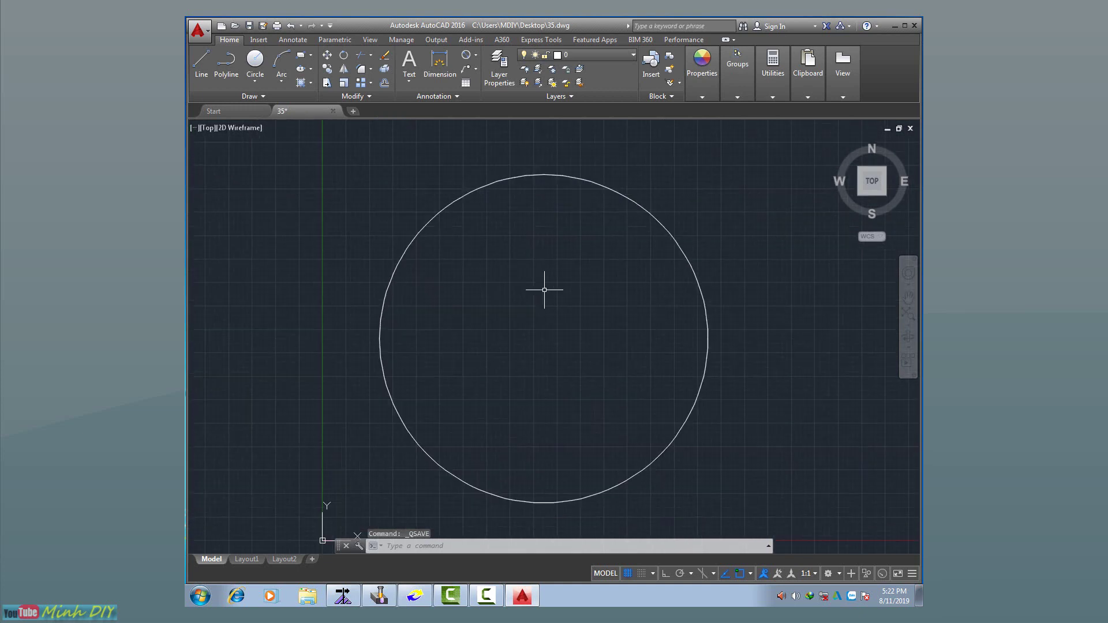
Start saving a copy of the drawing in AutoCAD 2004/LT2004 DXF (*.dxf) format.
{"action": "middle_click_drag", "start_coordinate": [515, 317], "coordinate": [464, 284]}
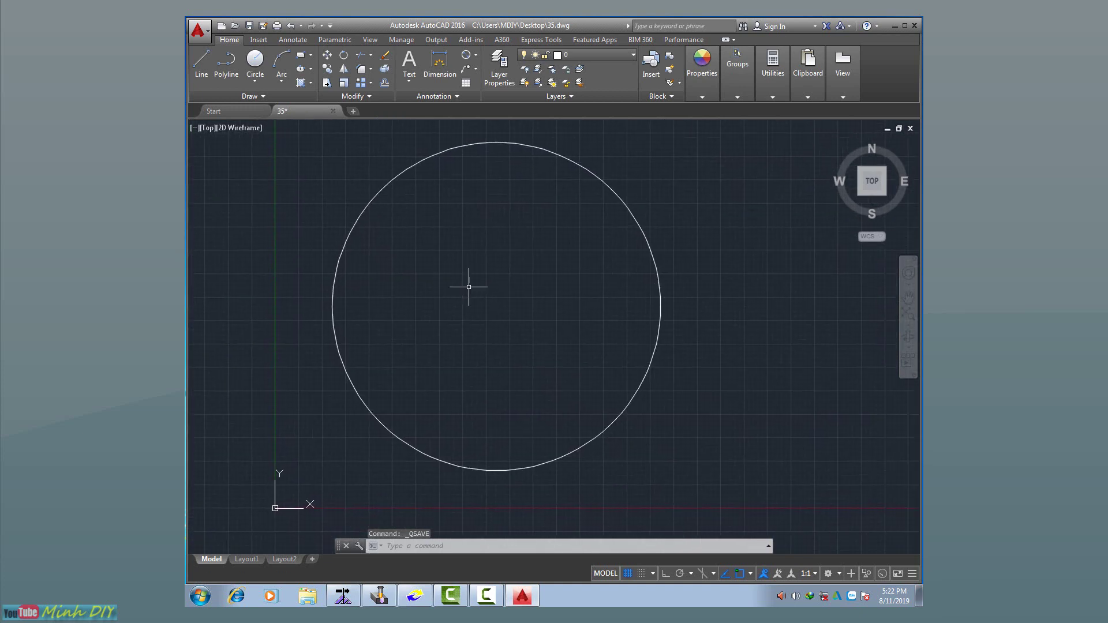
{"action": "left_click", "coordinate": [203, 28]}
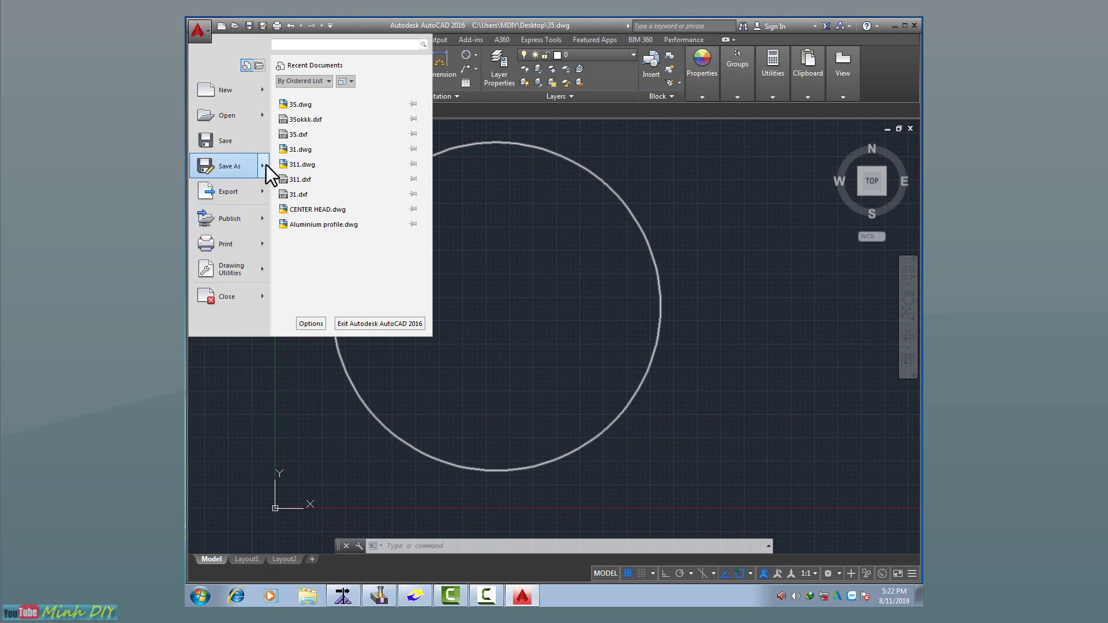
{"action": "mouse_move", "coordinate": [266, 165]}
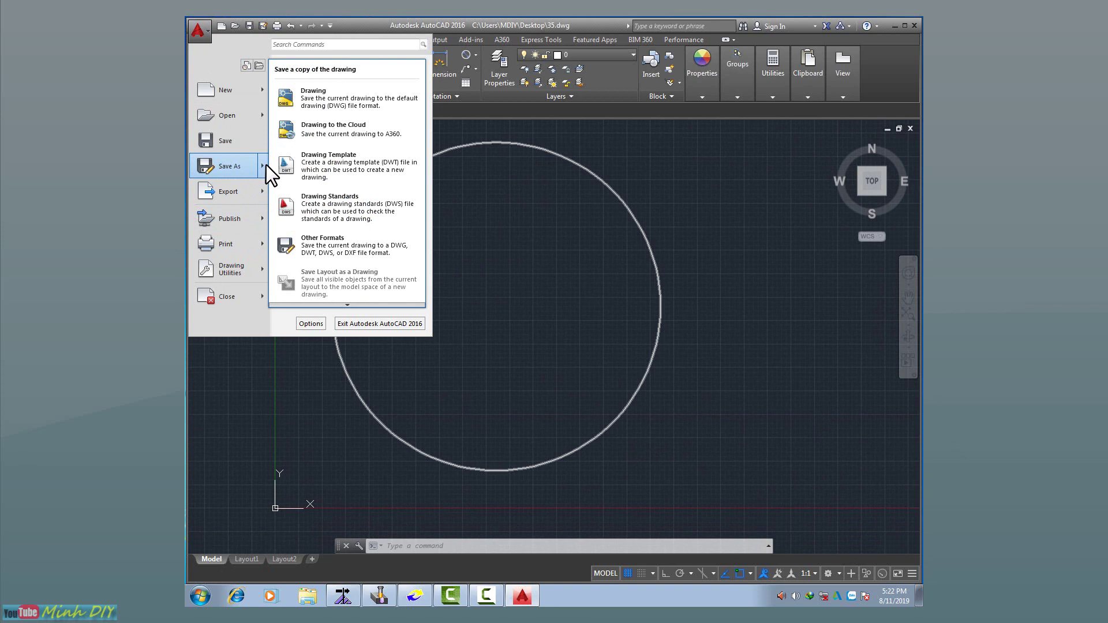
{"action": "left_click", "coordinate": [322, 93]}
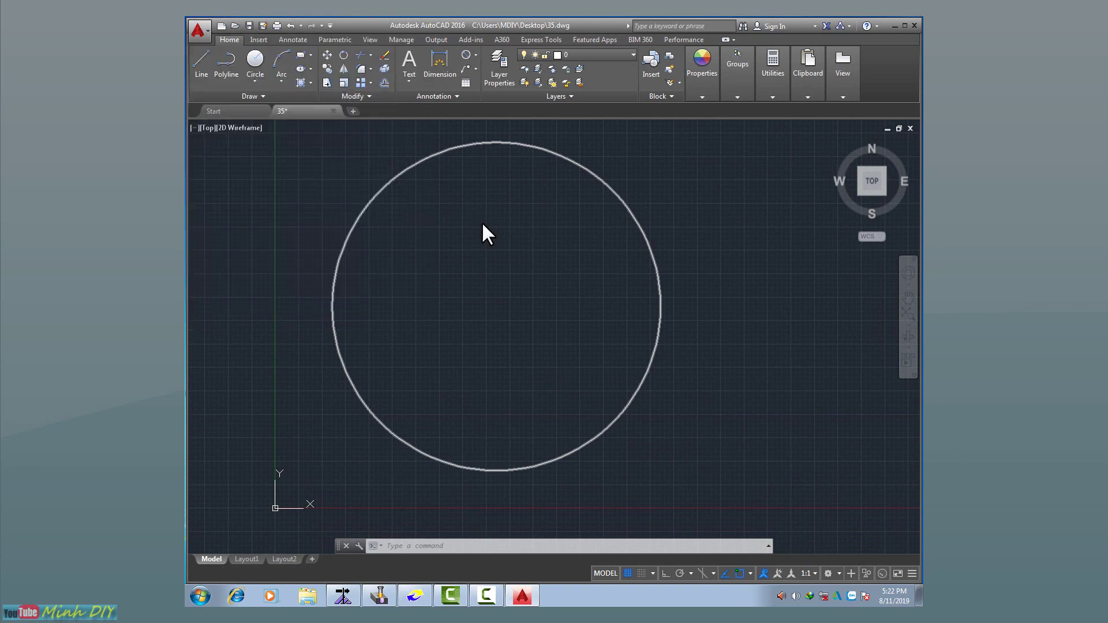
{"action": "left_click_drag", "start_coordinate": [580, 128], "coordinate": [566, 130]}
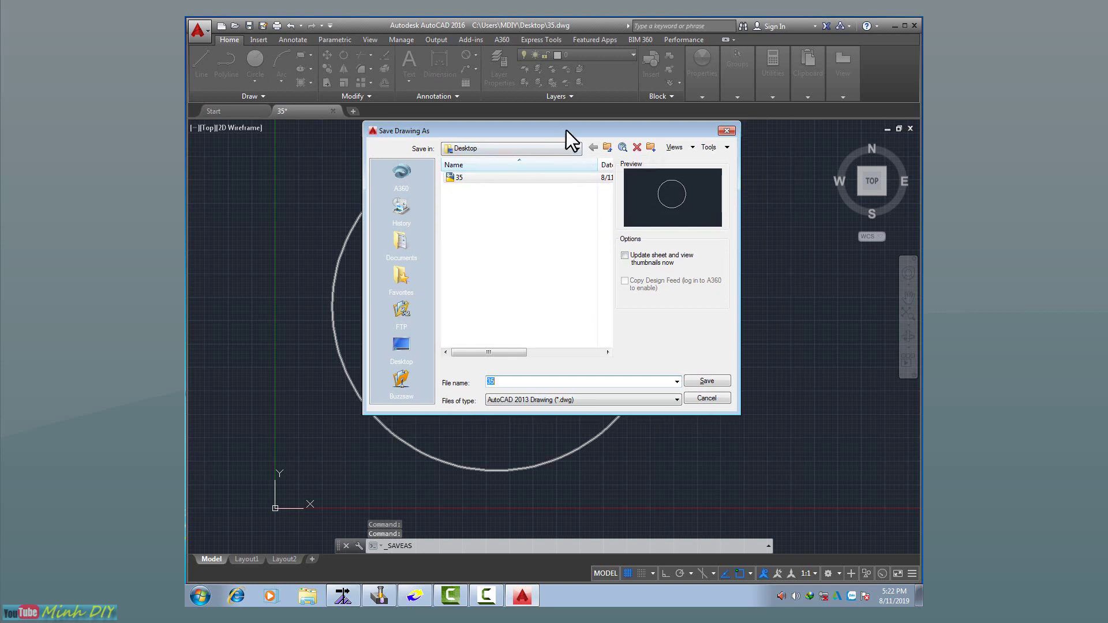
{"action": "left_click", "coordinate": [643, 398]}
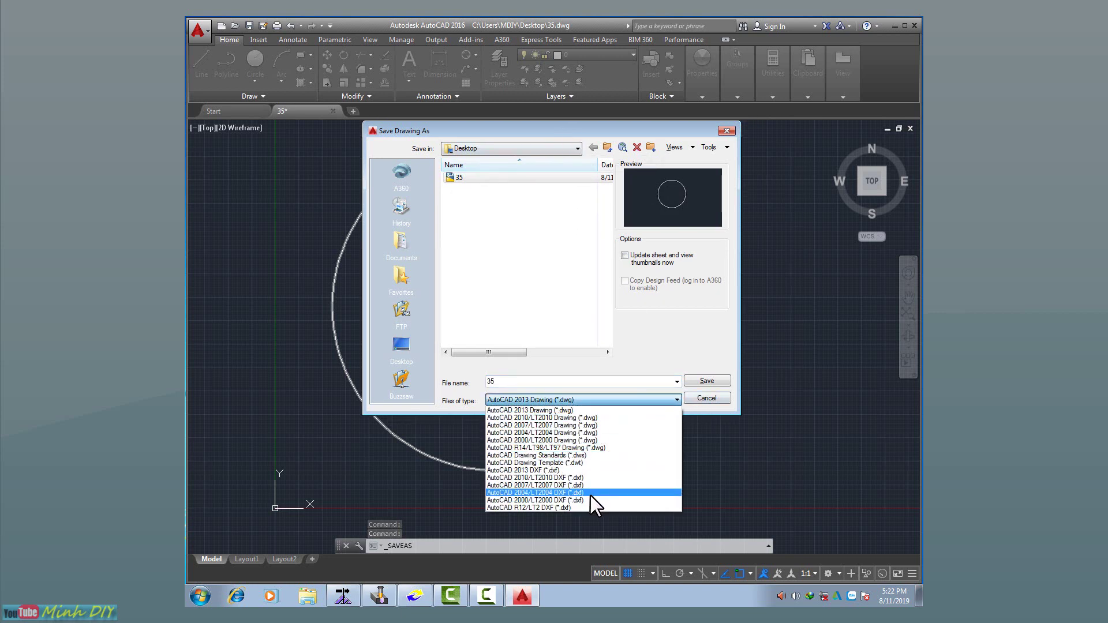
{"action": "left_click", "coordinate": [554, 494]}
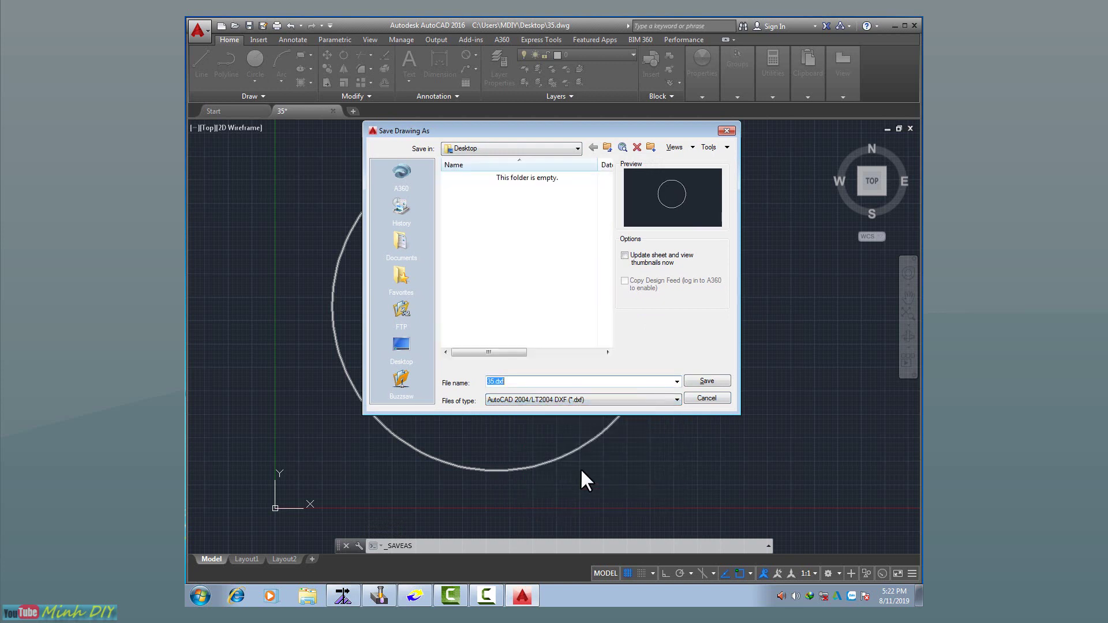
Name the copy 350k.dxf and save it to the Desktop.
{"action": "left_click", "coordinate": [543, 382]}
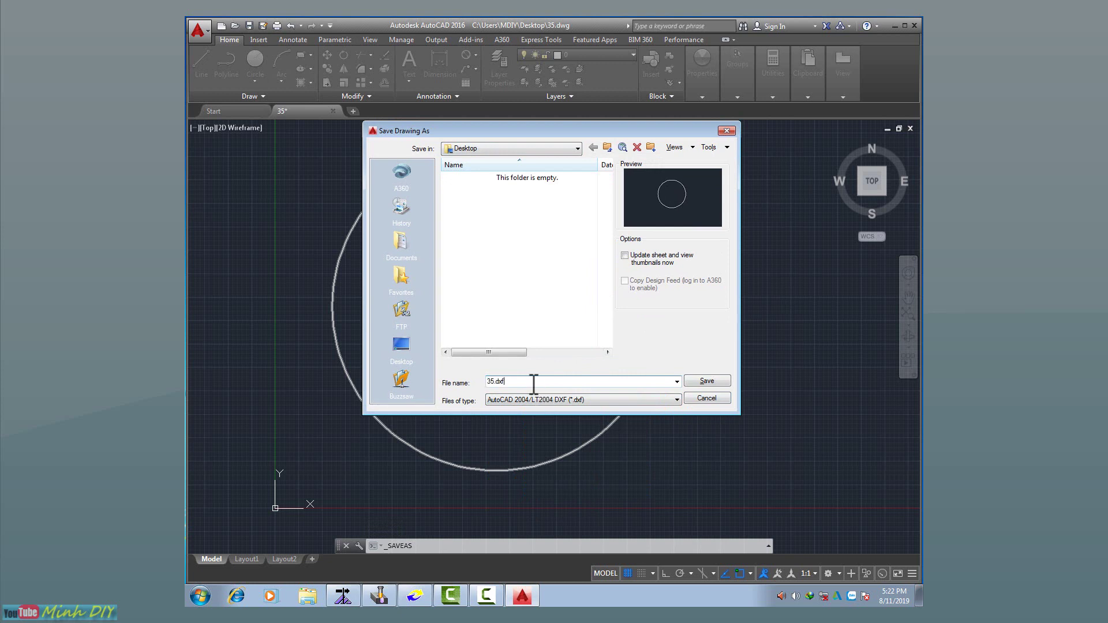
{"action": "left_click", "coordinate": [495, 382]}
{"action": "type", "text": "0k"}
{"action": "left_click", "coordinate": [402, 348]}
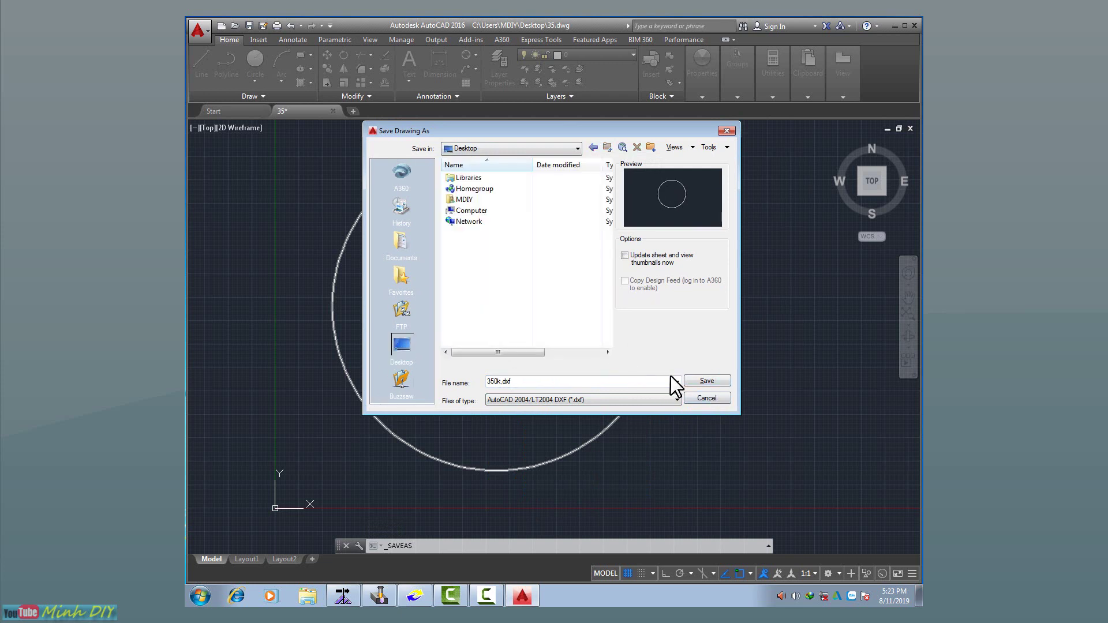
{"action": "left_click", "coordinate": [705, 381]}
{"action": "scroll", "coordinate": [566, 320], "scroll_direction": "up", "scroll_amount": 4}
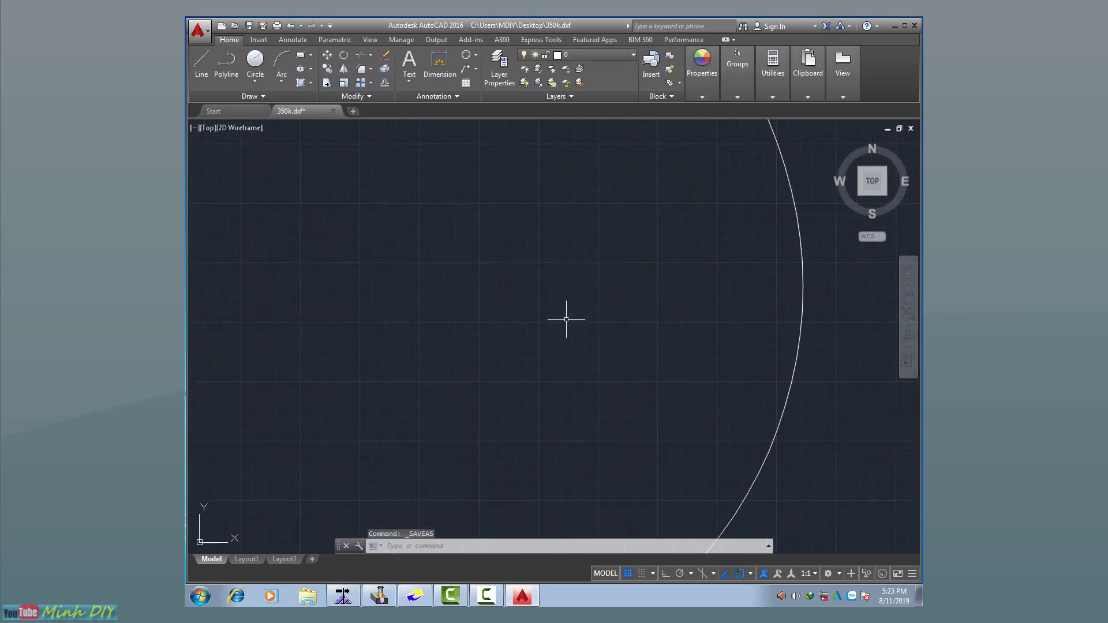
{"action": "scroll", "coordinate": [566, 319], "scroll_direction": "down", "scroll_amount": 5}
{"action": "middle_click_drag", "start_coordinate": [567, 317], "coordinate": [592, 289]}
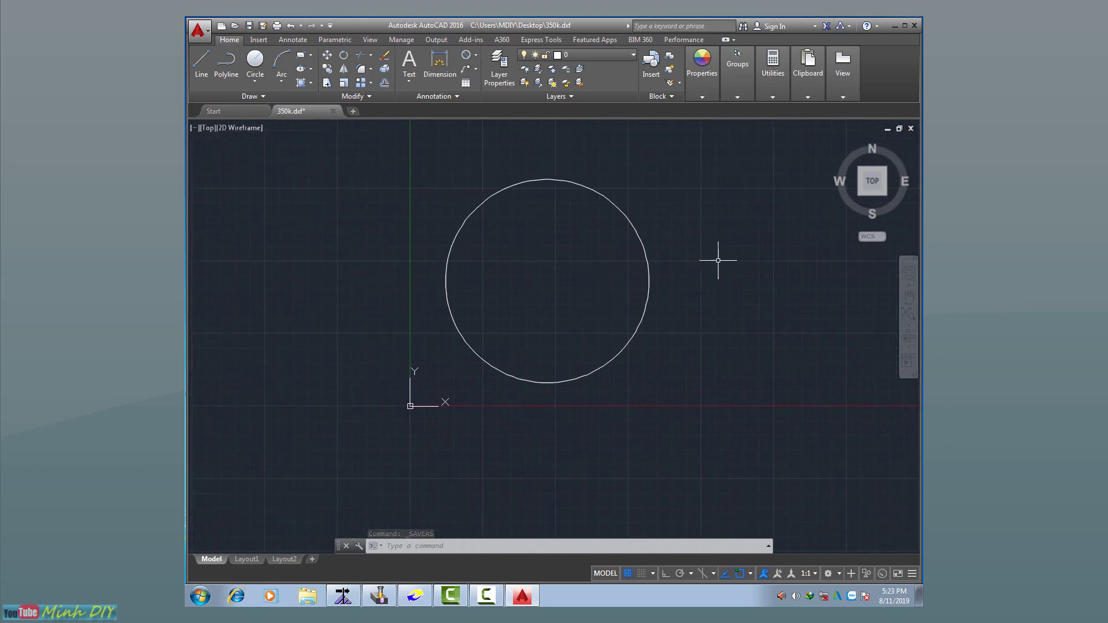
{"action": "left_click", "coordinate": [914, 25]}
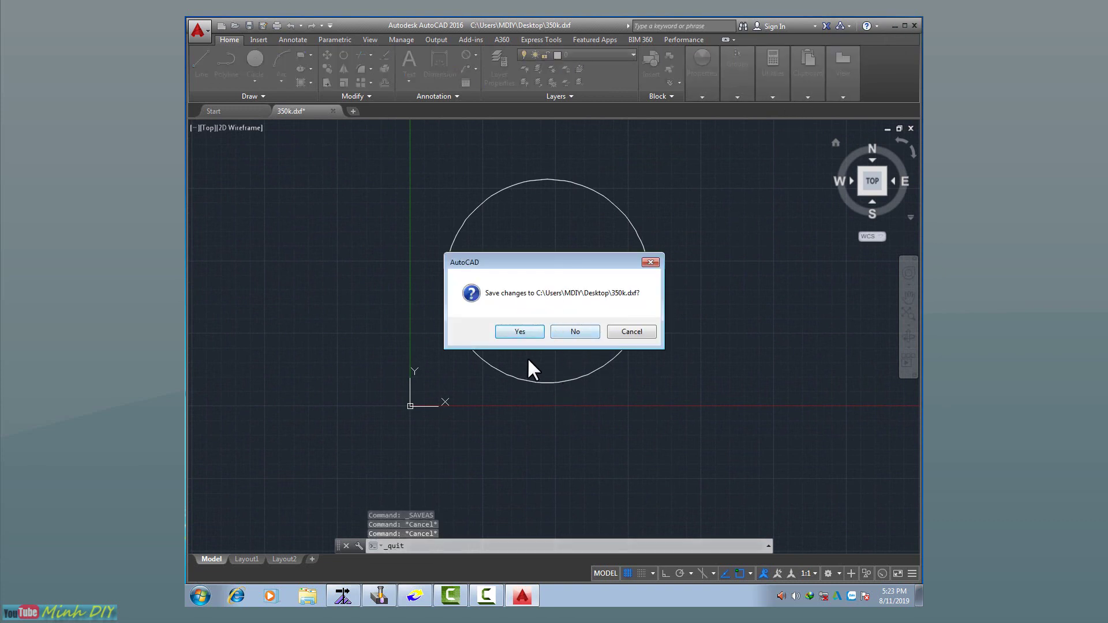
{"action": "left_click", "coordinate": [527, 335]}
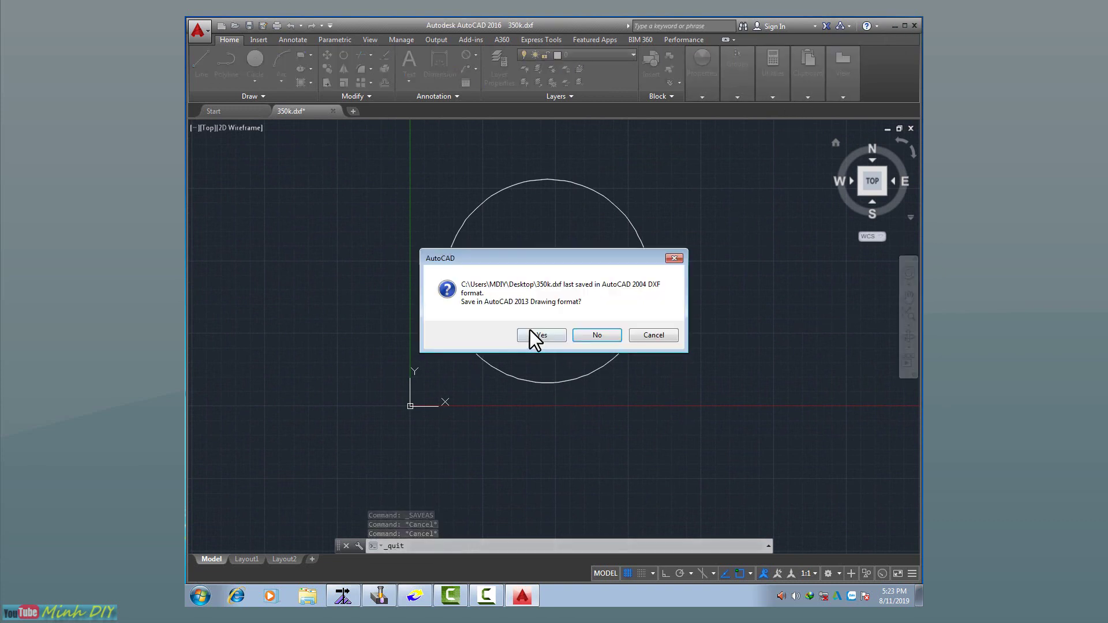
{"action": "left_click", "coordinate": [542, 335]}
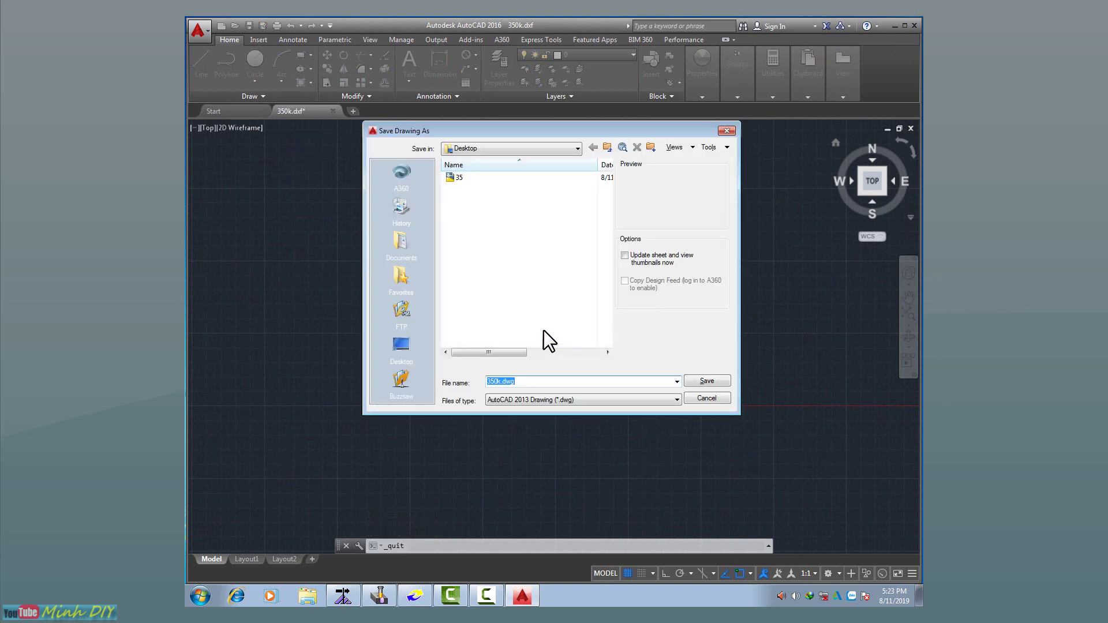
{"action": "left_click", "coordinate": [727, 130]}
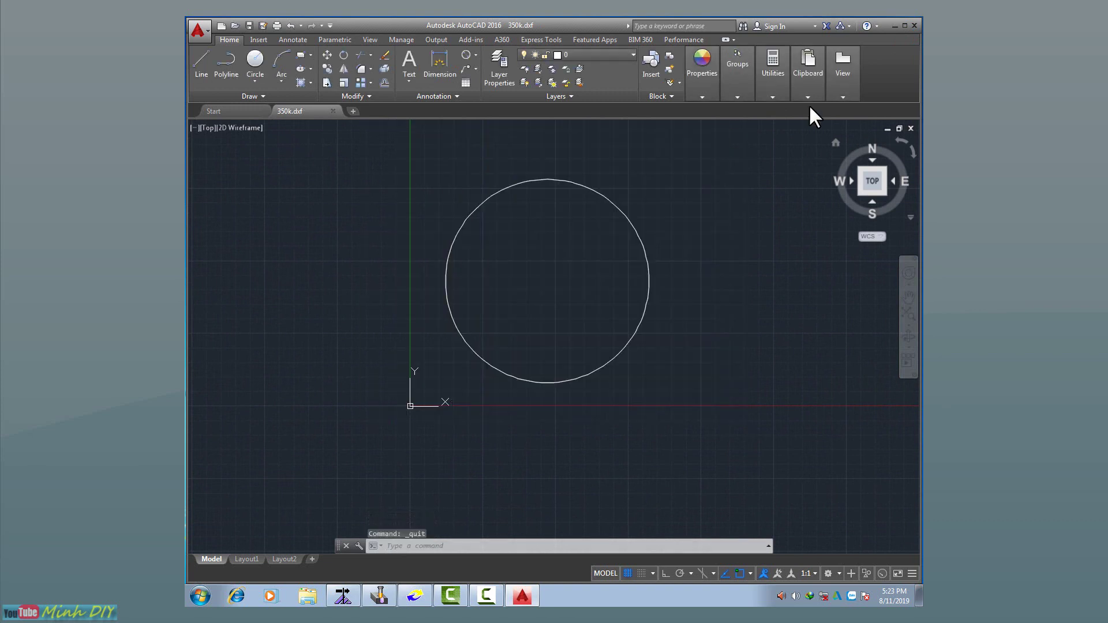
Close AutoCAD, declining to save 350k.dxf in AutoCAD 2013 Drawing format.
{"action": "left_click", "coordinate": [913, 27]}
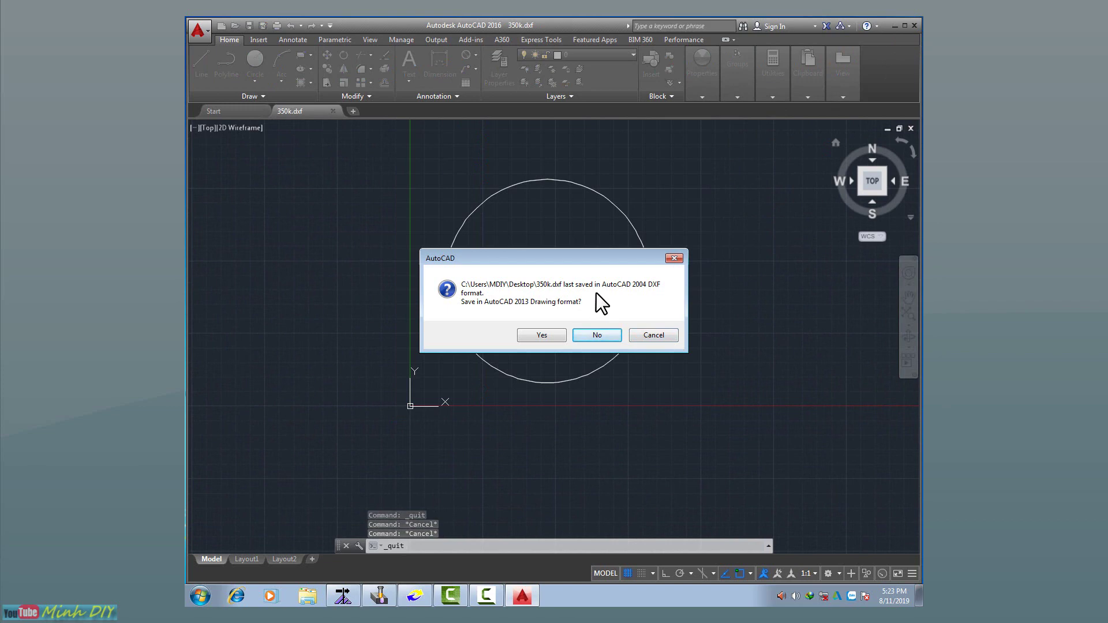
{"action": "left_click", "coordinate": [600, 338]}
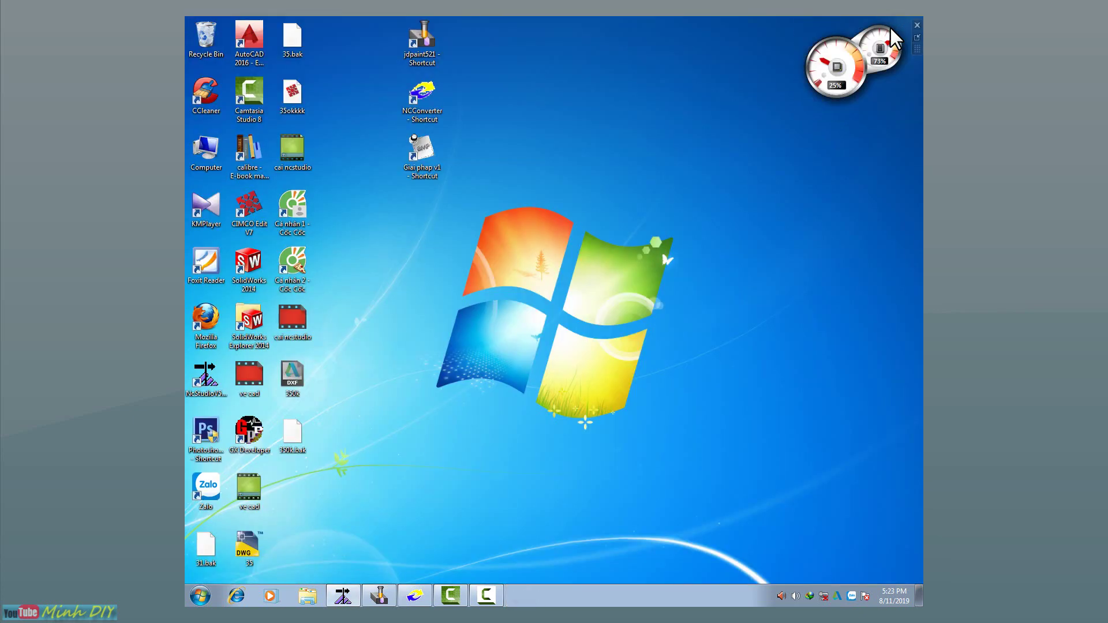
Move the 350k DXF file to the empty upper area of the desktop and refresh the desktop.
{"action": "right_click", "coordinate": [391, 341]}
{"action": "left_click", "coordinate": [413, 369]}
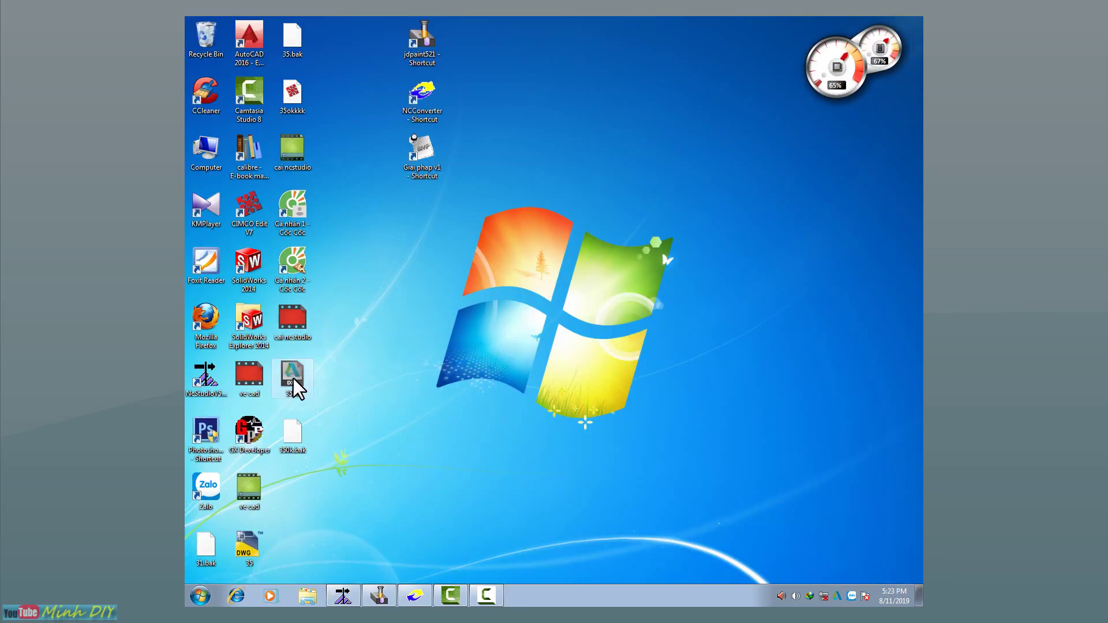
{"action": "left_click_drag", "start_coordinate": [292, 382], "coordinate": [592, 32]}
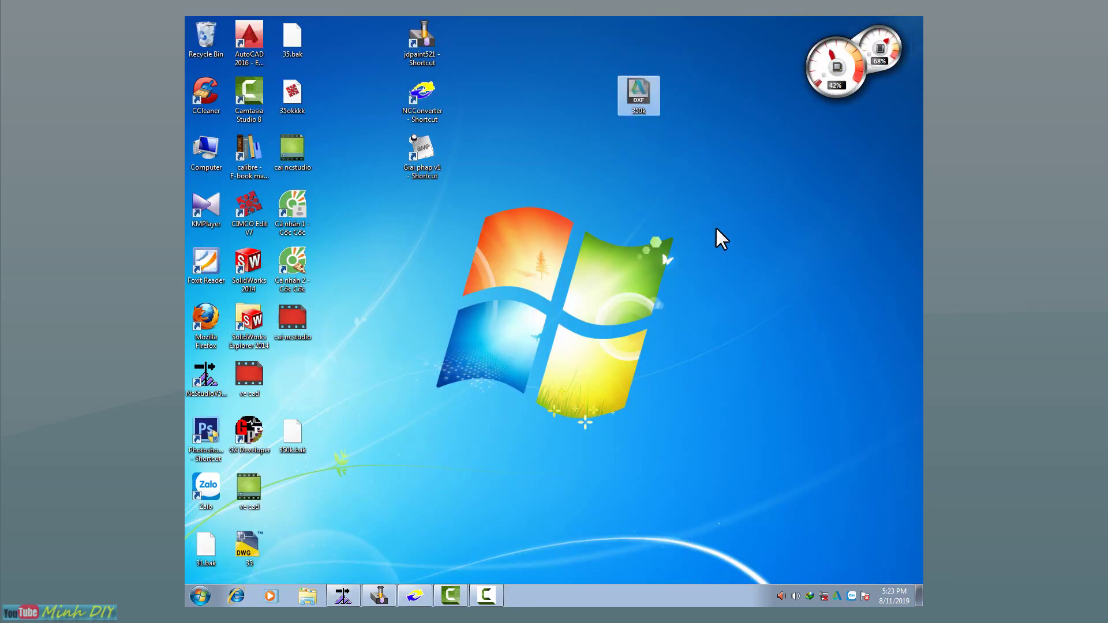
{"action": "right_click", "coordinate": [534, 73]}
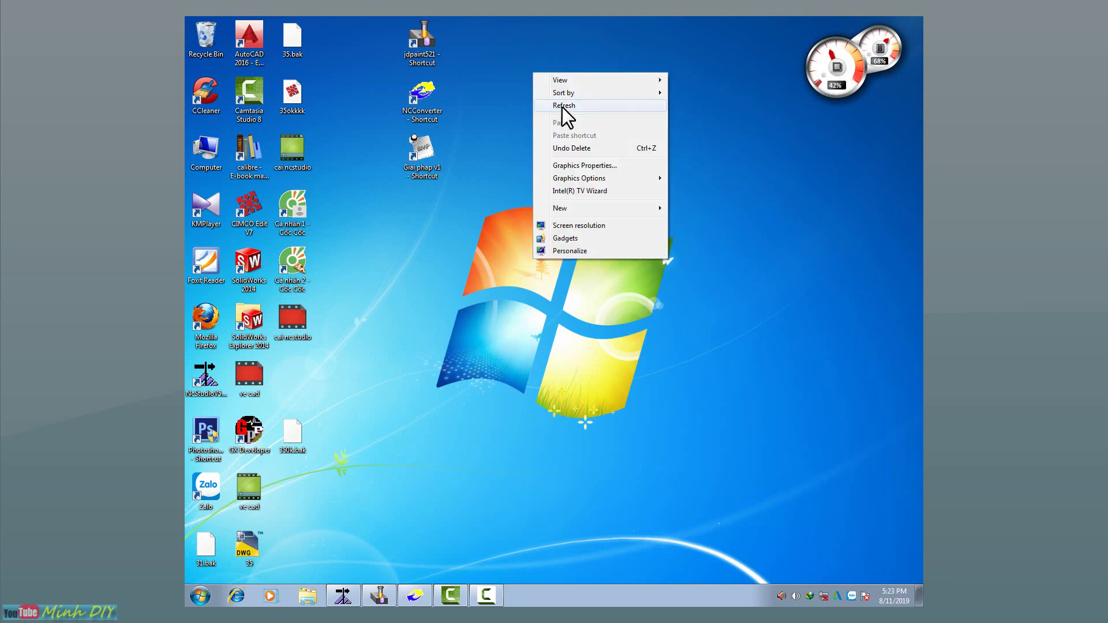
{"action": "left_click", "coordinate": [561, 108]}
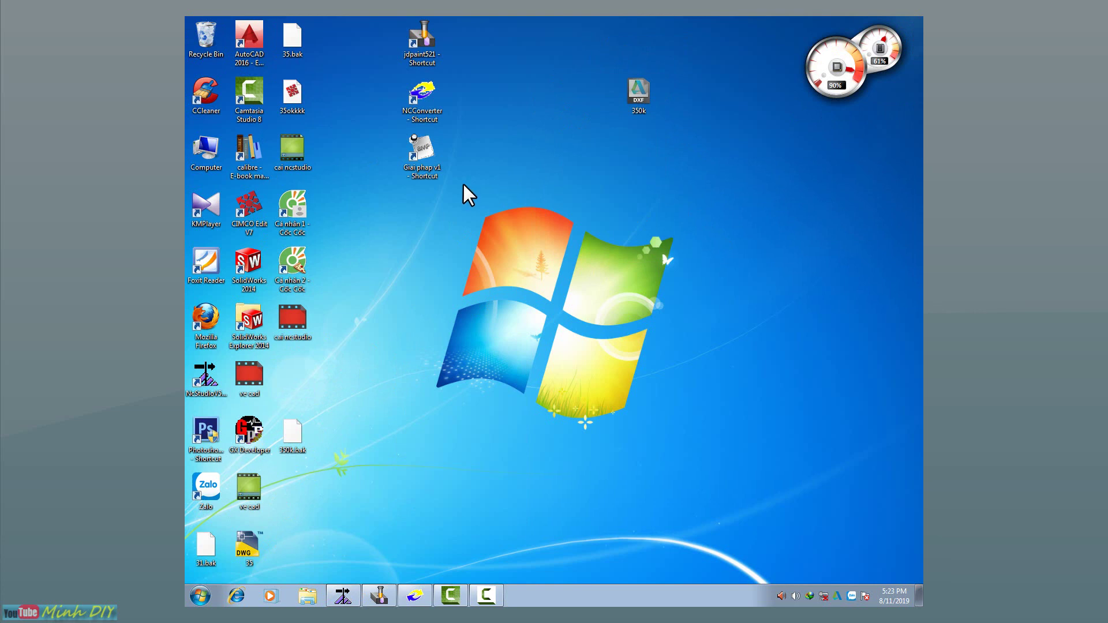
{"action": "right_click", "coordinate": [485, 112]}
{"action": "left_click", "coordinate": [517, 146]}
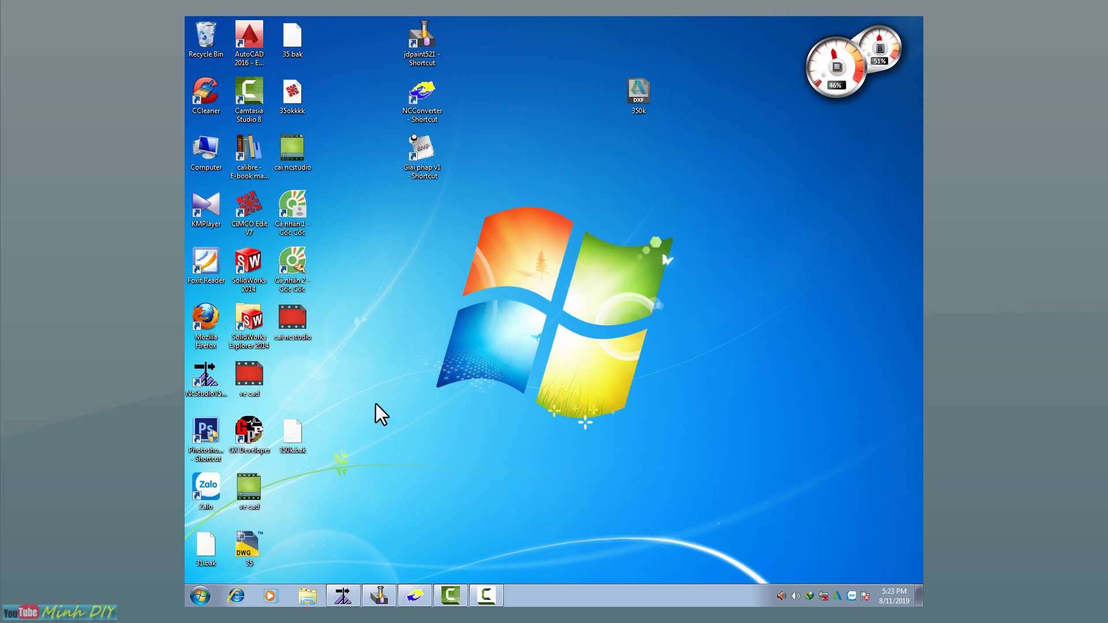
Try to launch NcStudio from its desktop shortcut.
{"action": "left_click_drag", "start_coordinate": [376, 413], "coordinate": [207, 386]}
{"action": "double_click", "coordinate": [204, 388]}
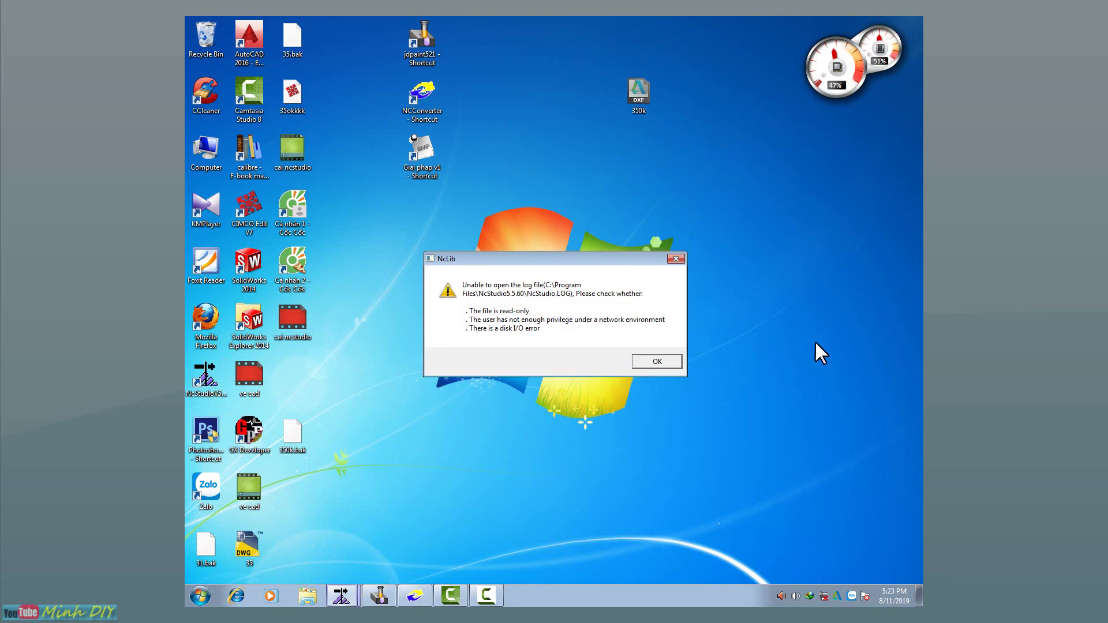
{"action": "left_click", "coordinate": [682, 255]}
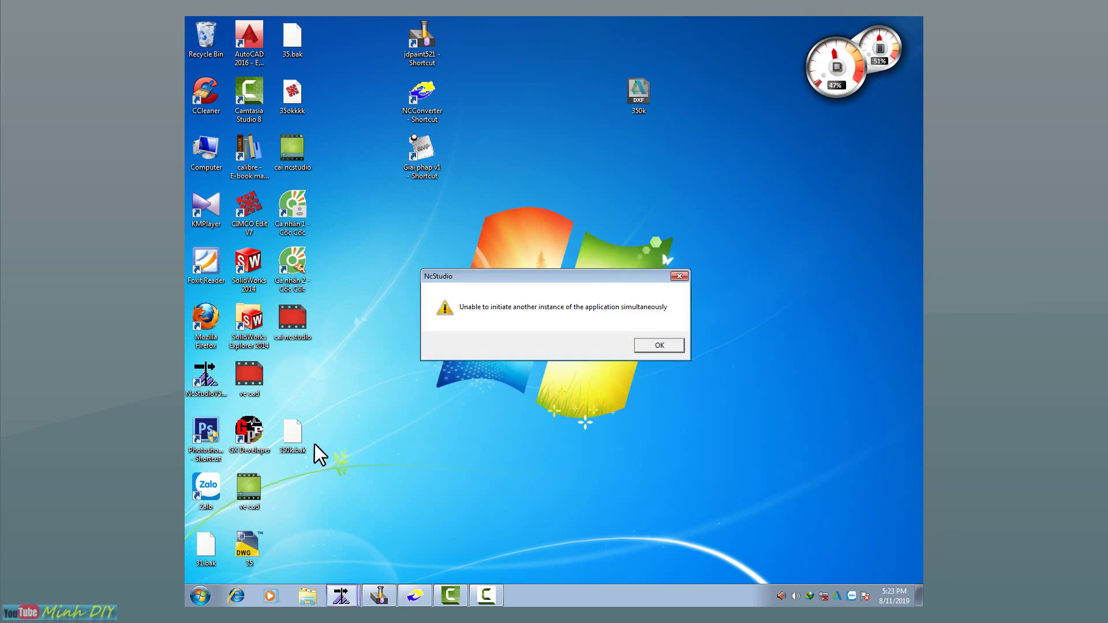
{"action": "left_click", "coordinate": [679, 277]}
Launch JDPaint and start a 2D drawing import from the Desktop with the file type DXF Files (*.dxf).
{"action": "double_click", "coordinate": [422, 46]}
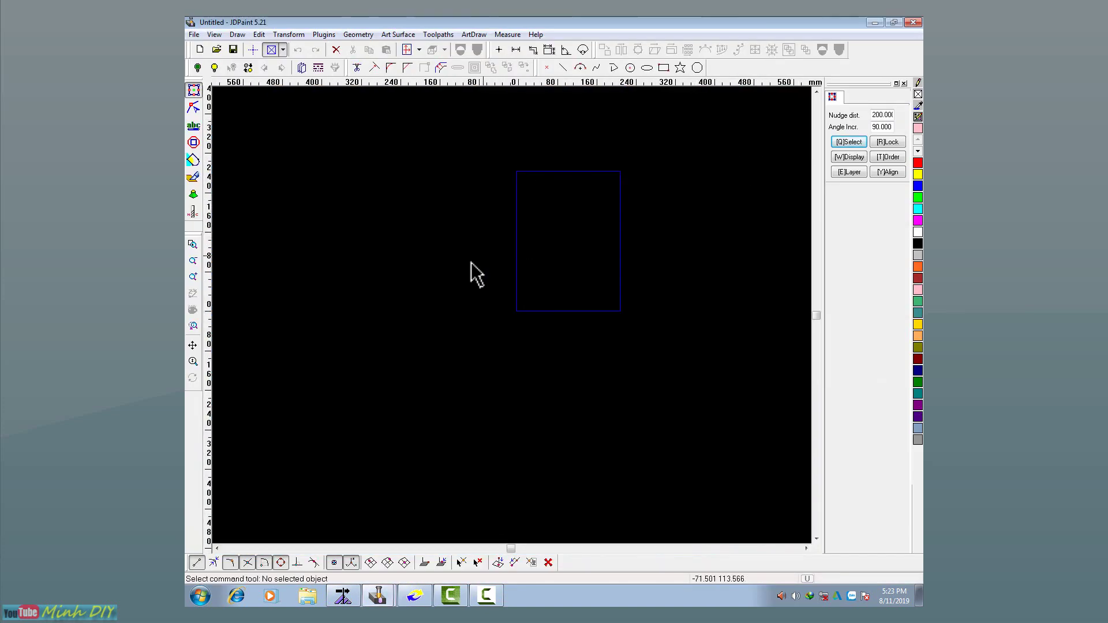
{"action": "left_click", "coordinate": [193, 35]}
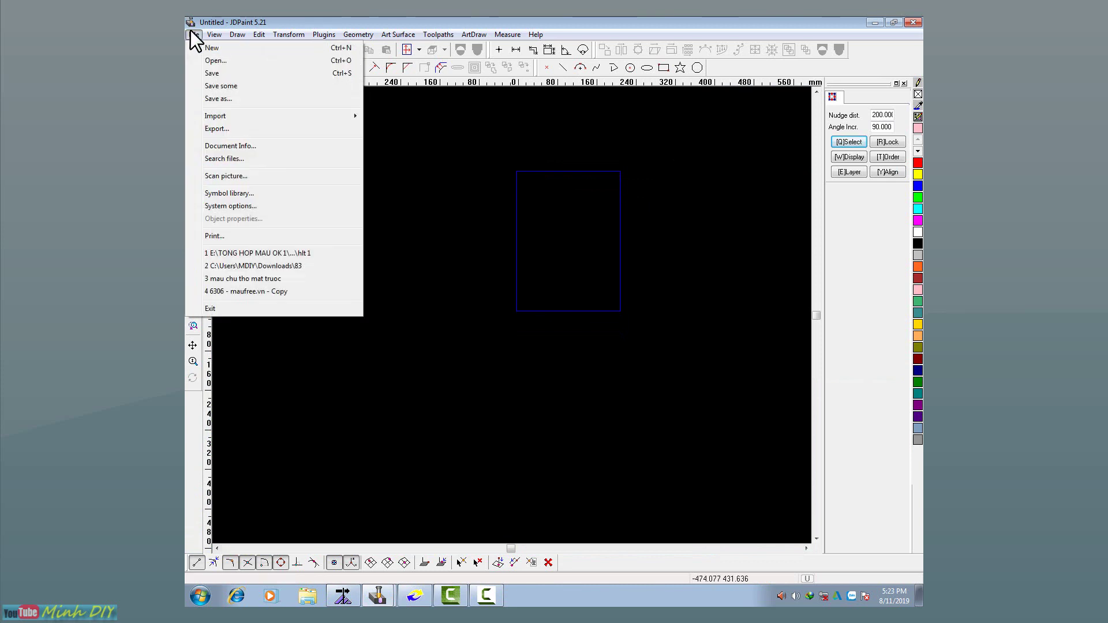
{"action": "mouse_move", "coordinate": [224, 118]}
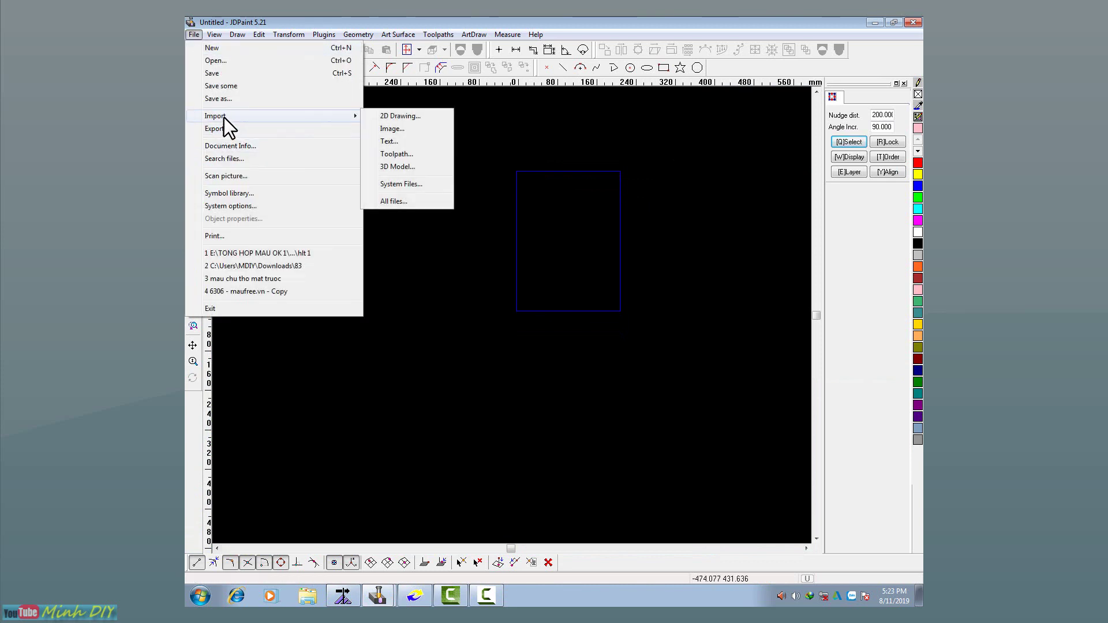
{"action": "left_click", "coordinate": [414, 116]}
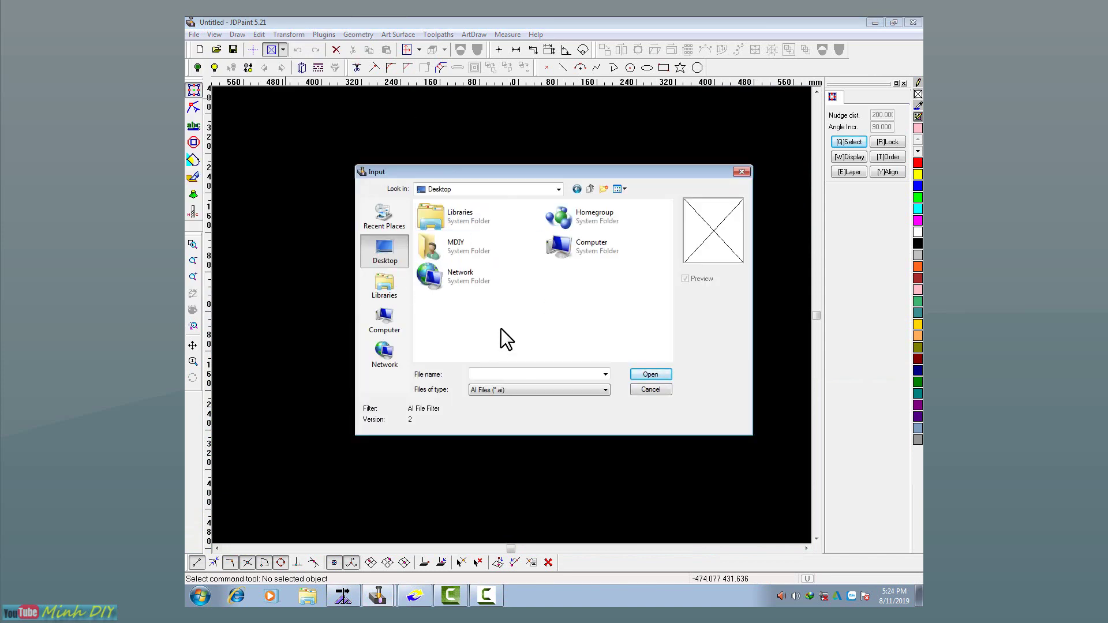
{"action": "left_click", "coordinate": [535, 392]}
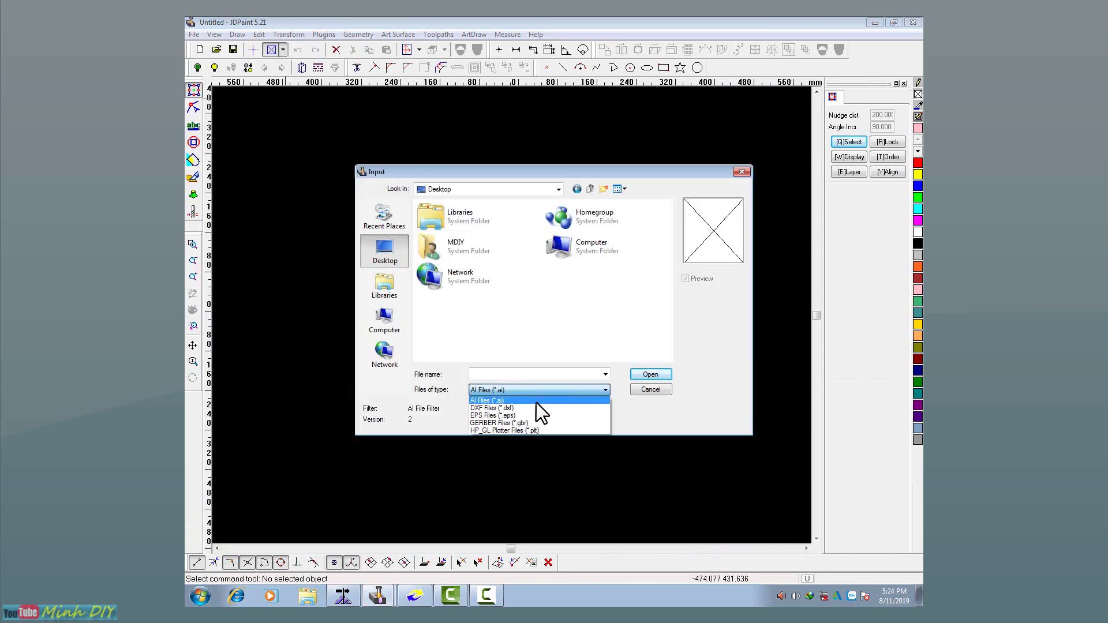
{"action": "left_click", "coordinate": [528, 406]}
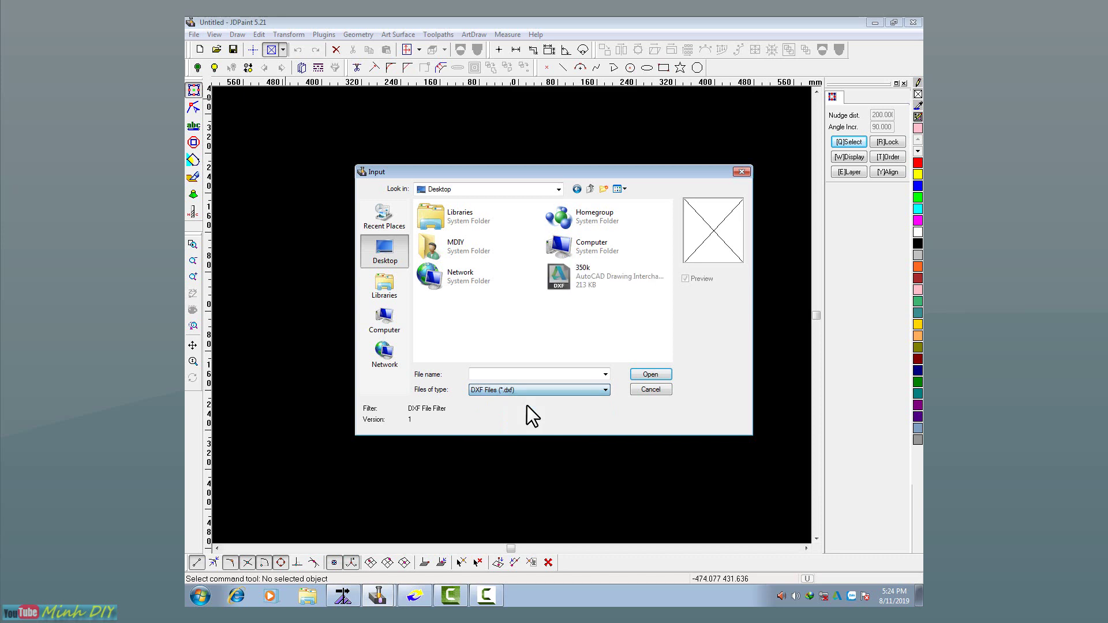
Import the 350k DXF file with the default import options, placing the circle just below the page frame's lower-left corner.
{"action": "left_click", "coordinate": [601, 271]}
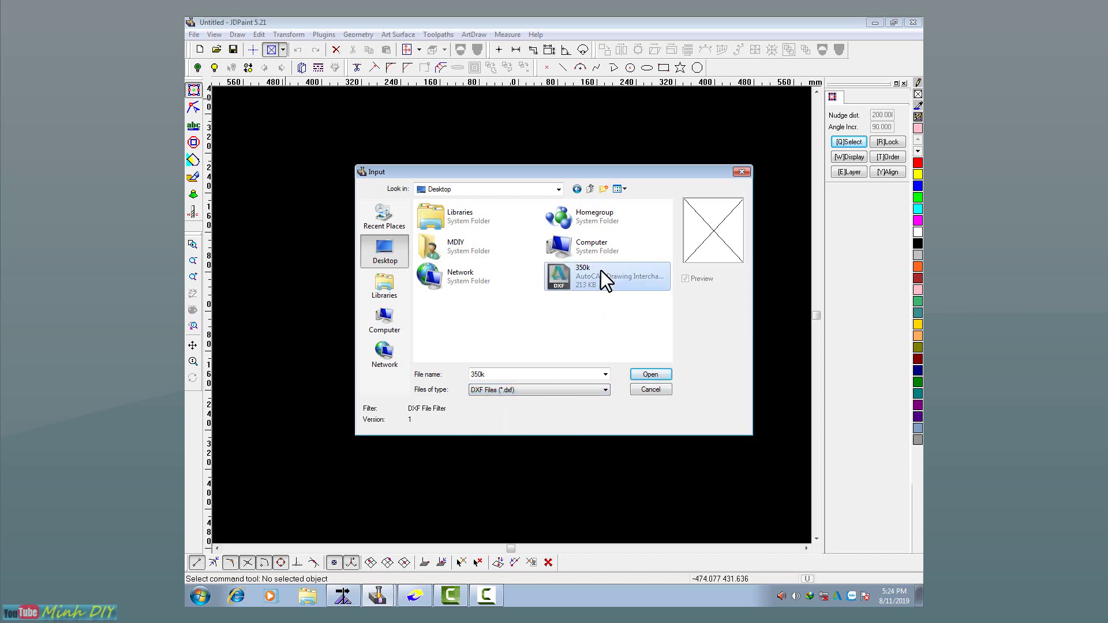
{"action": "left_click", "coordinate": [651, 375]}
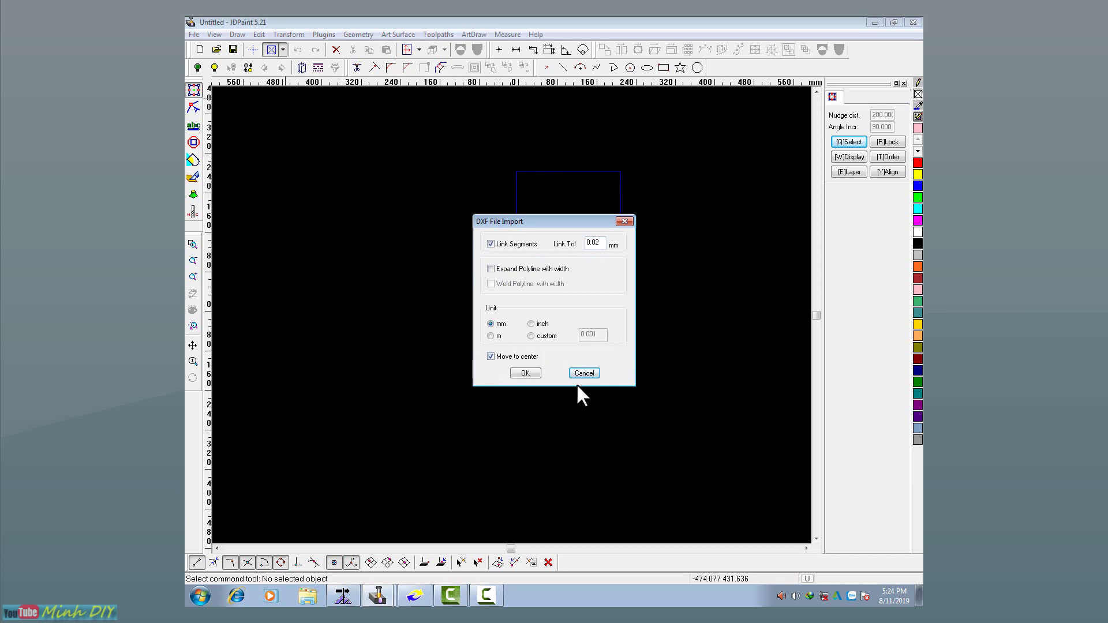
{"action": "left_click", "coordinate": [534, 373]}
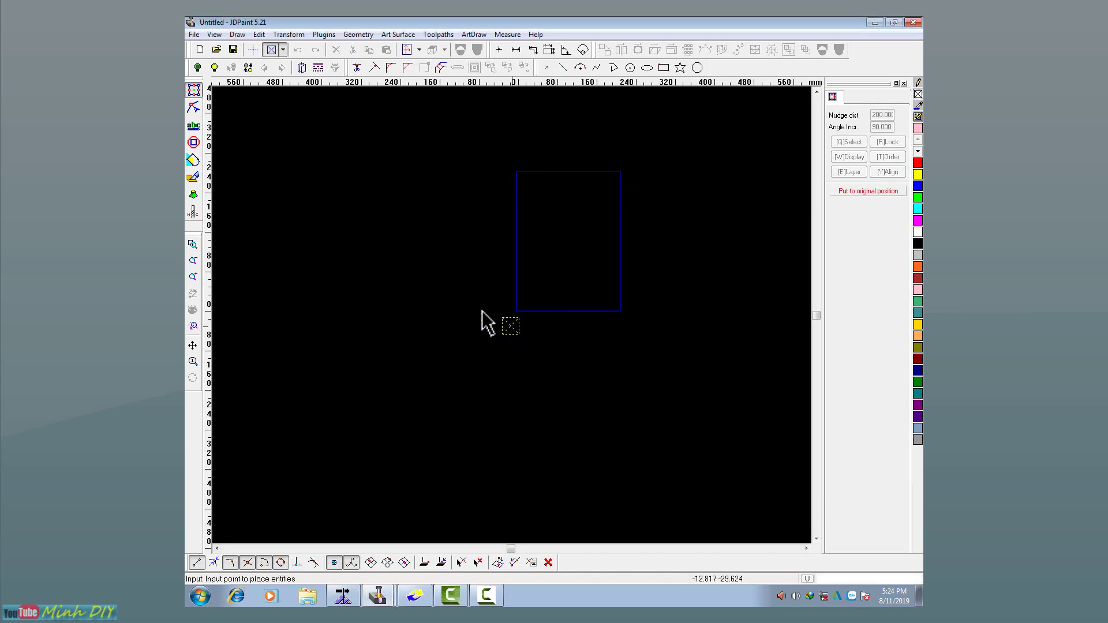
{"action": "left_click", "coordinate": [518, 326]}
{"action": "scroll", "coordinate": [518, 330], "scroll_direction": "up", "scroll_amount": 6}
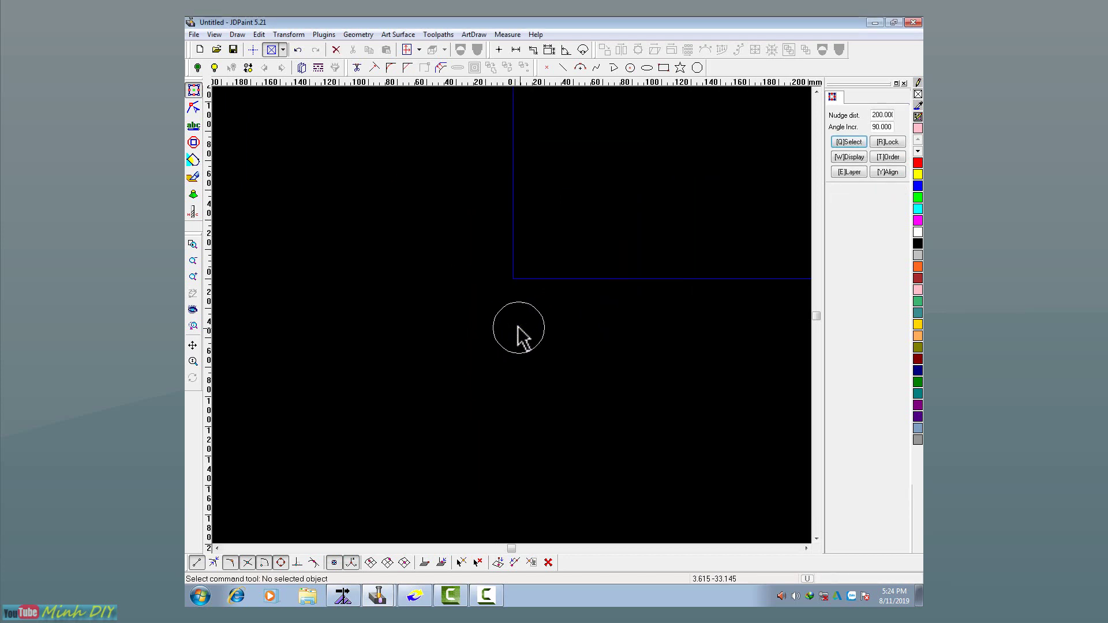
{"action": "scroll", "coordinate": [514, 315], "scroll_direction": "up", "scroll_amount": 2}
{"action": "scroll", "coordinate": [528, 463], "scroll_direction": "up", "scroll_amount": 3}
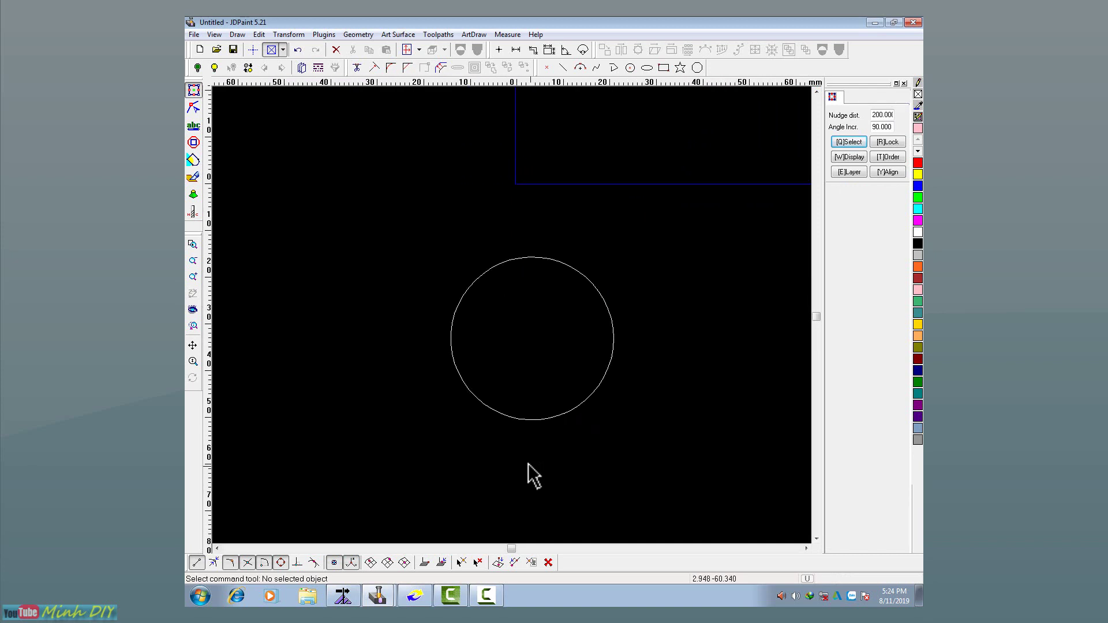
Select the imported circle and start a contour toolpath for it, keeping the settings dialog clear of the circle.
{"action": "scroll", "coordinate": [528, 457], "scroll_direction": "down", "scroll_amount": 1}
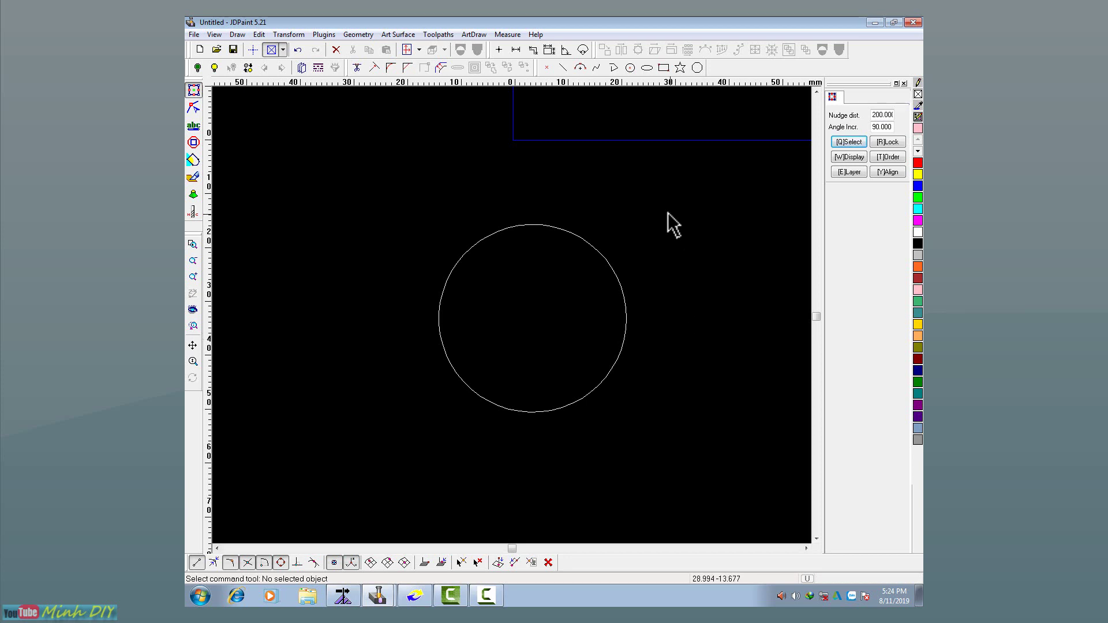
{"action": "left_click", "coordinate": [576, 237]}
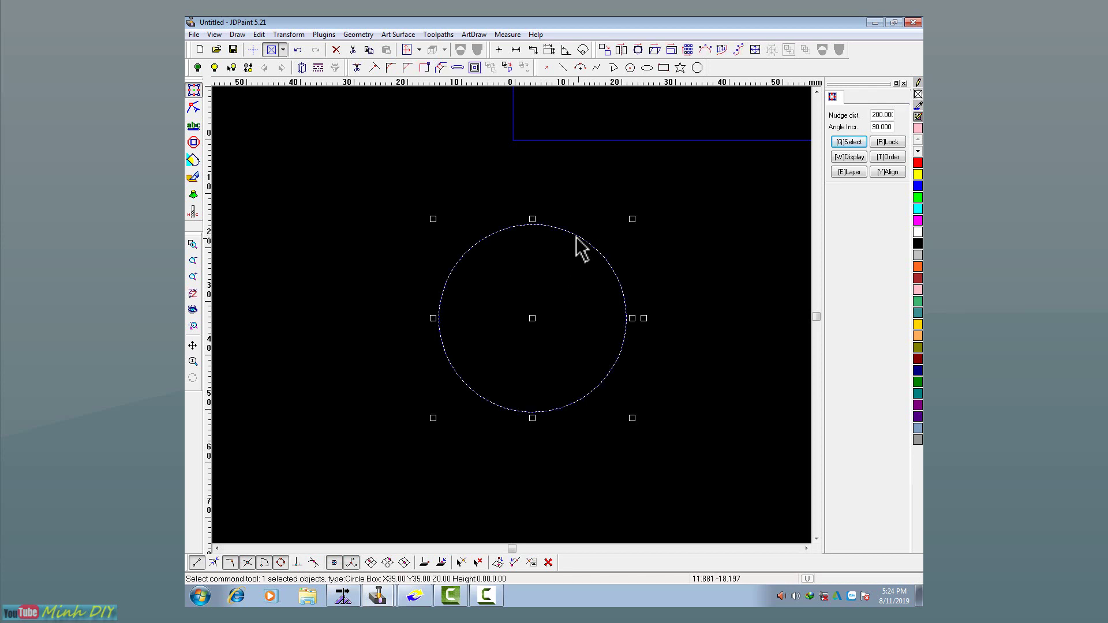
{"action": "left_click", "coordinate": [450, 36]}
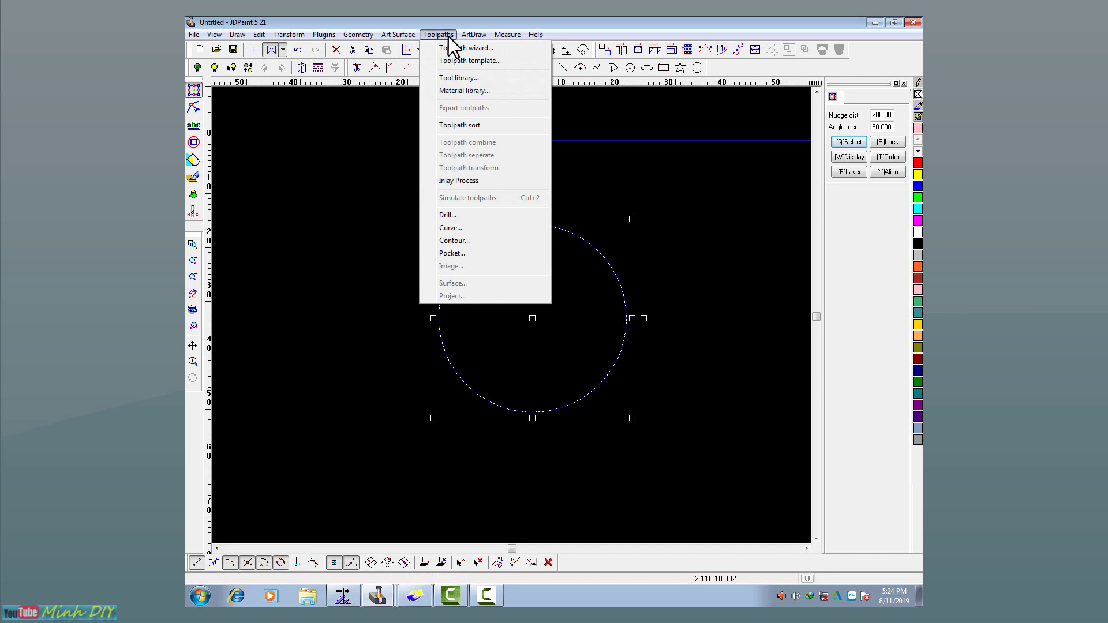
{"action": "left_click", "coordinate": [470, 240]}
{"action": "left_click_drag", "start_coordinate": [556, 258], "coordinate": [542, 123]}
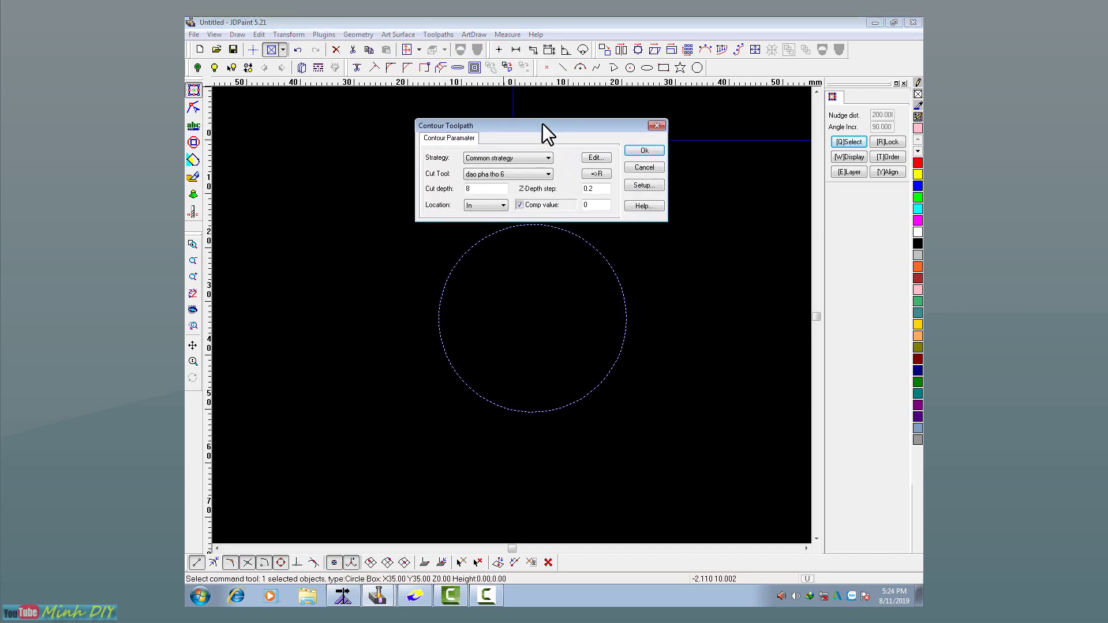
Keep the contour location at In and choose dao pha tho 6 as the cut tool.
{"action": "left_click", "coordinate": [502, 202]}
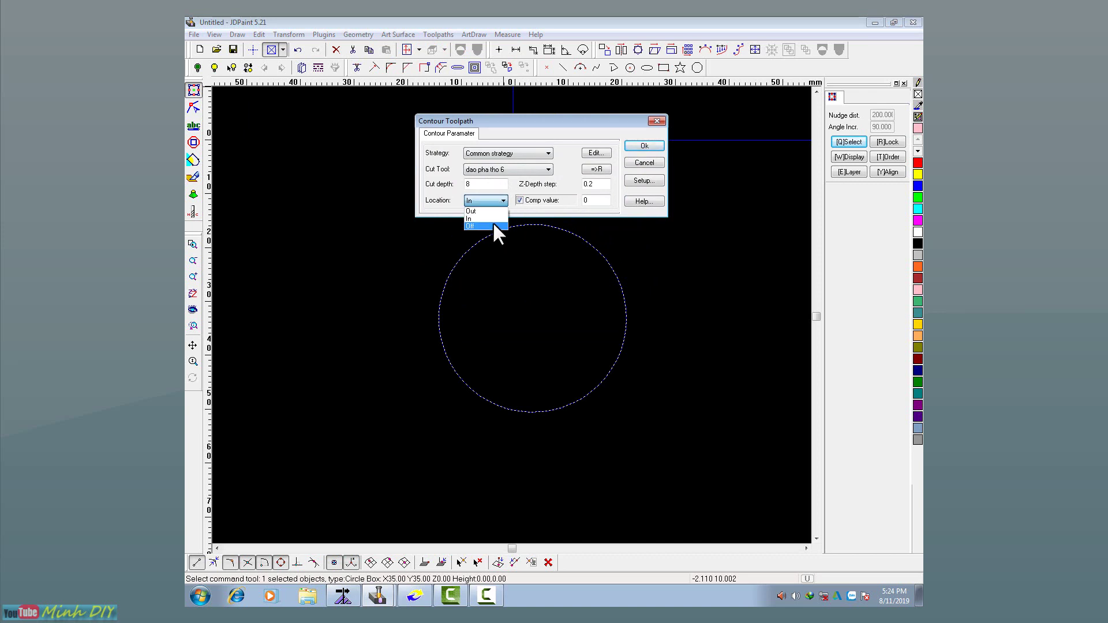
{"action": "left_click", "coordinate": [495, 202]}
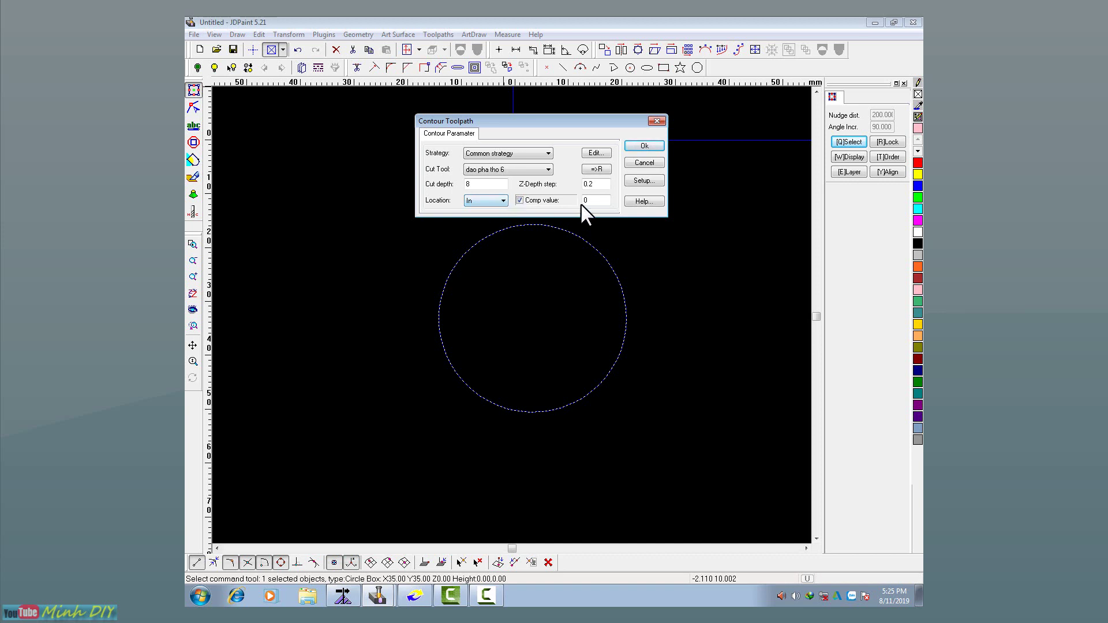
{"action": "left_click", "coordinate": [527, 169]}
{"action": "left_click", "coordinate": [530, 189]}
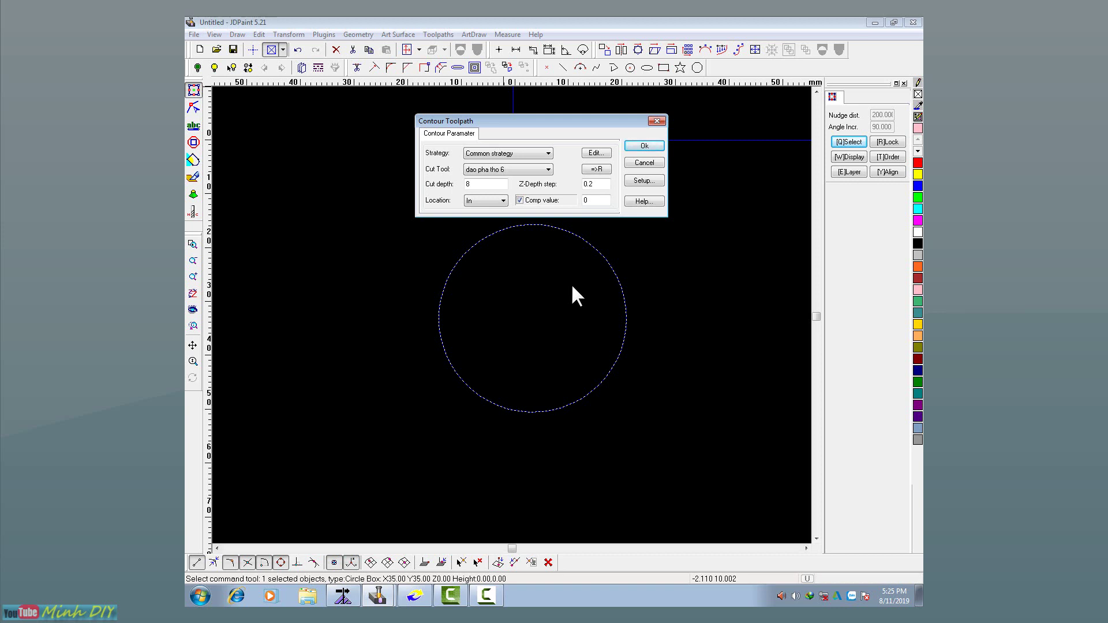
{"action": "left_click", "coordinate": [488, 596]}
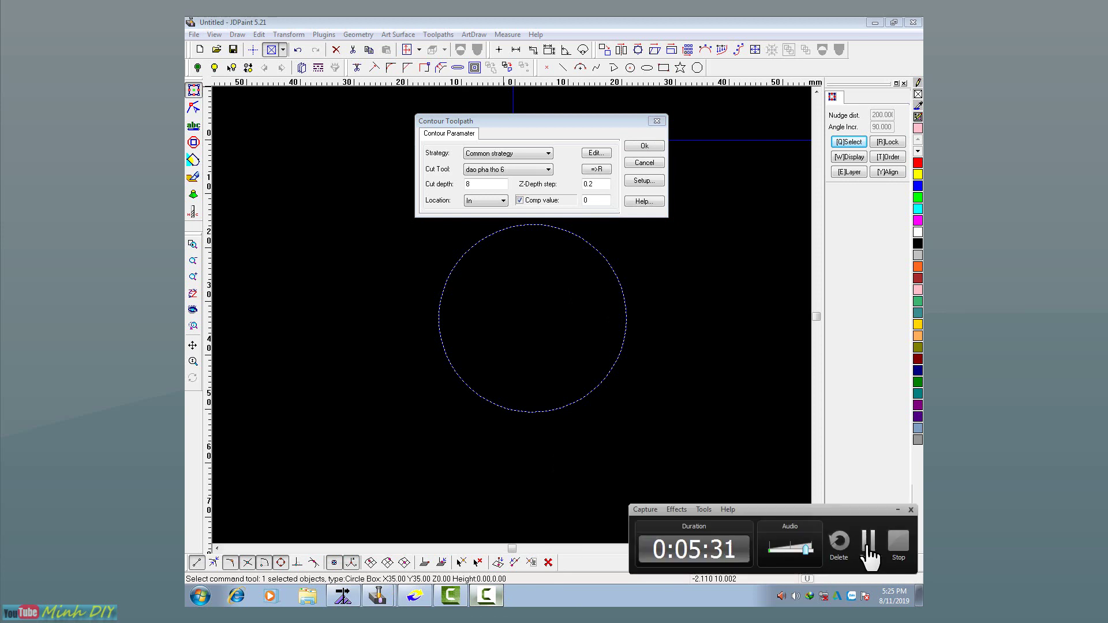
{"action": "left_click", "coordinate": [869, 546]}
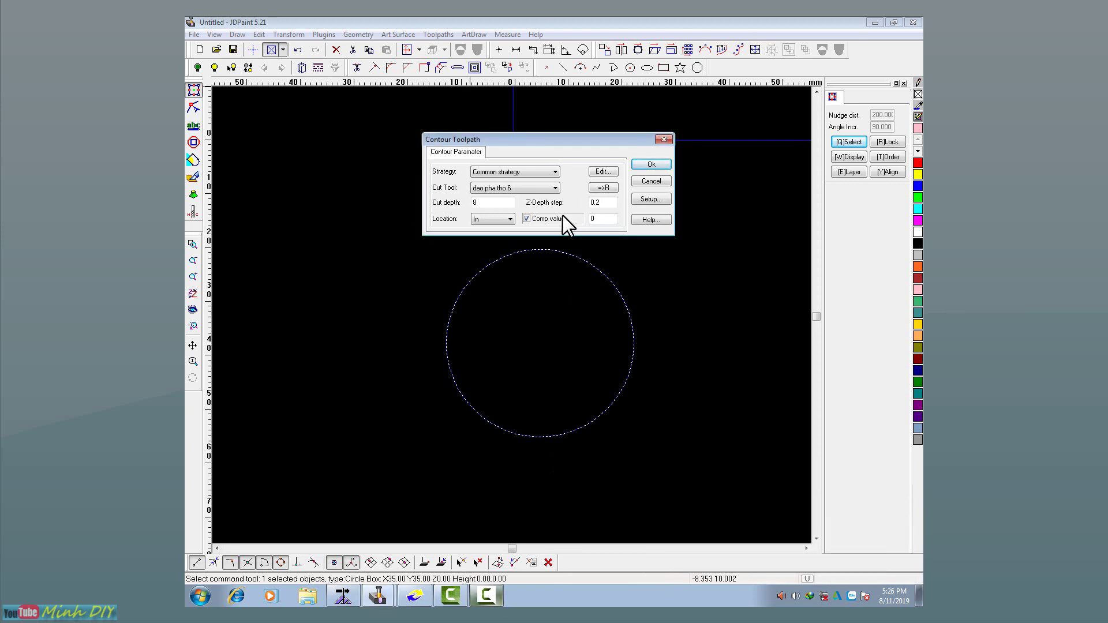
{"action": "left_click", "coordinate": [555, 188]}
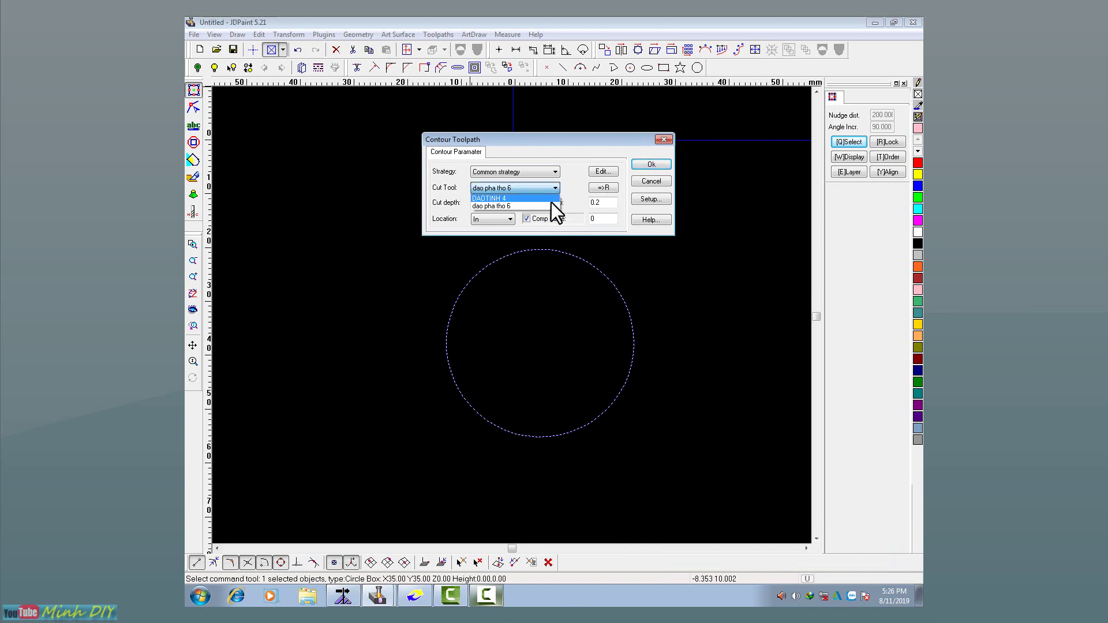
{"action": "left_click", "coordinate": [552, 203]}
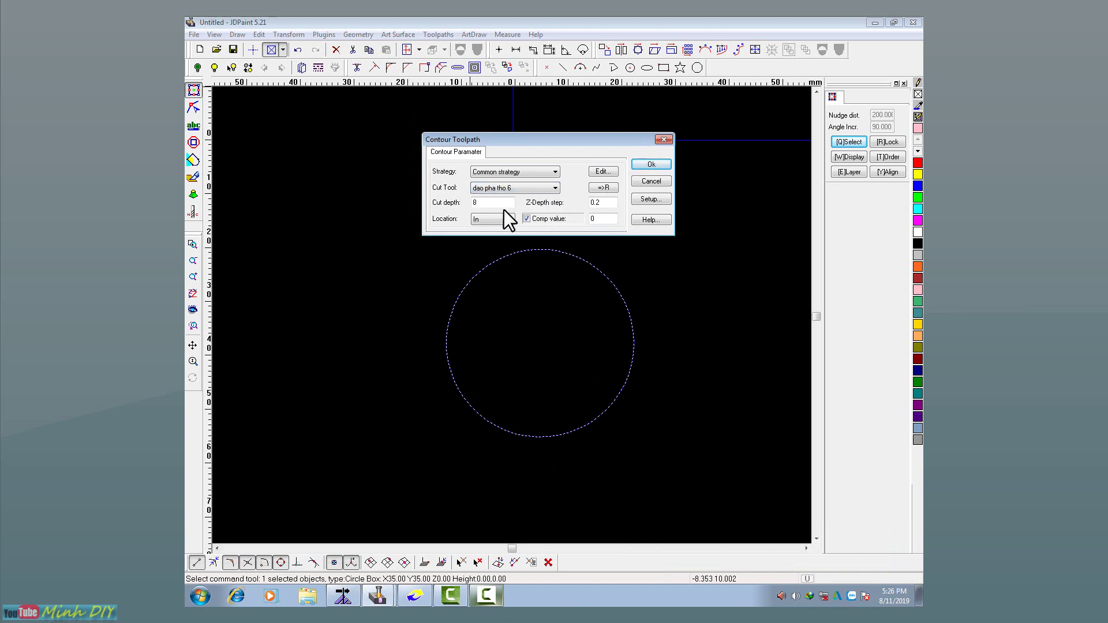
Set cut depth 5 and Z-depth step 0.5, disable the comp value, and generate the inside contour toolpath.
{"action": "double_click", "coordinate": [472, 203]}
{"action": "double_click", "coordinate": [588, 202]}
{"action": "type", "text": "0.58"}
{"action": "left_click", "coordinate": [527, 219]}
{"action": "left_click", "coordinate": [641, 164]}
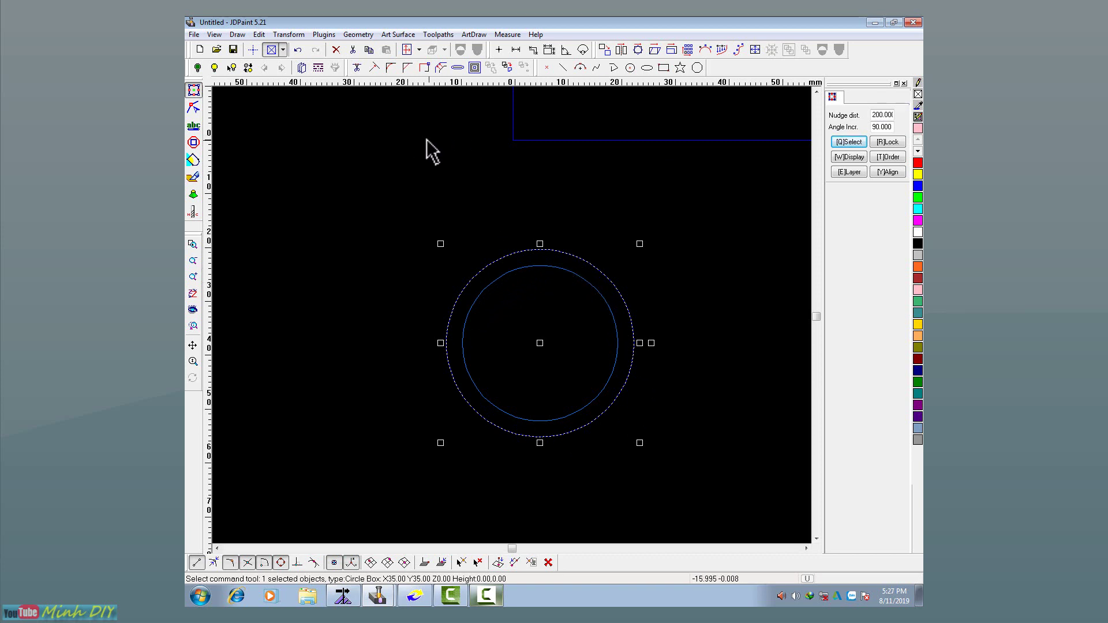
Undo the inside toolpath and generate a contour toolpath on the circle with the location Out.
{"action": "left_click", "coordinate": [300, 49]}
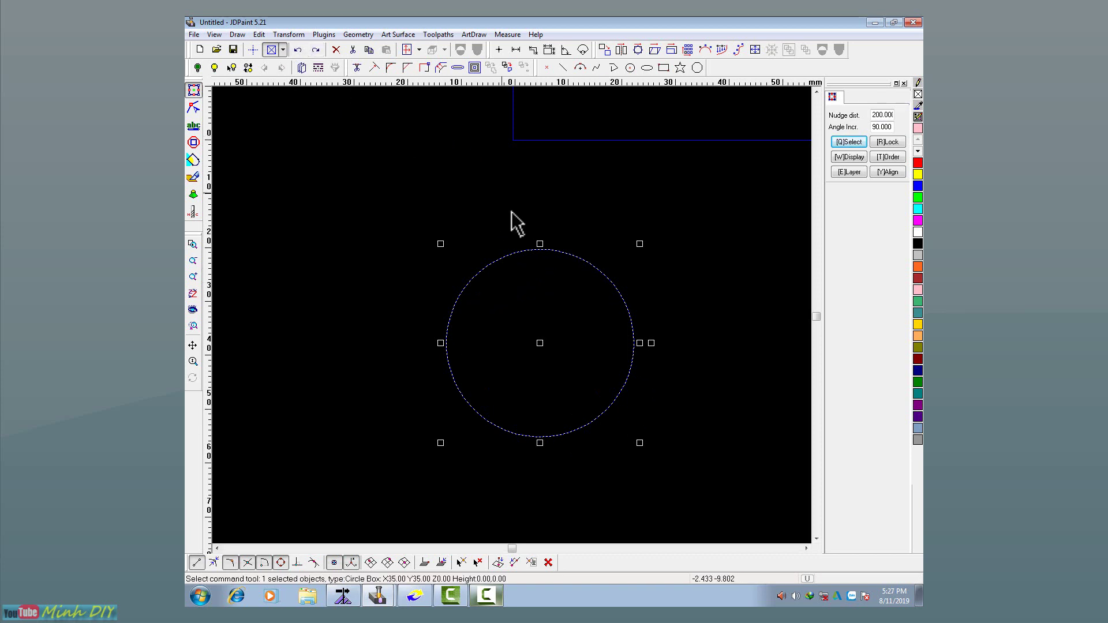
{"action": "left_click", "coordinate": [444, 34]}
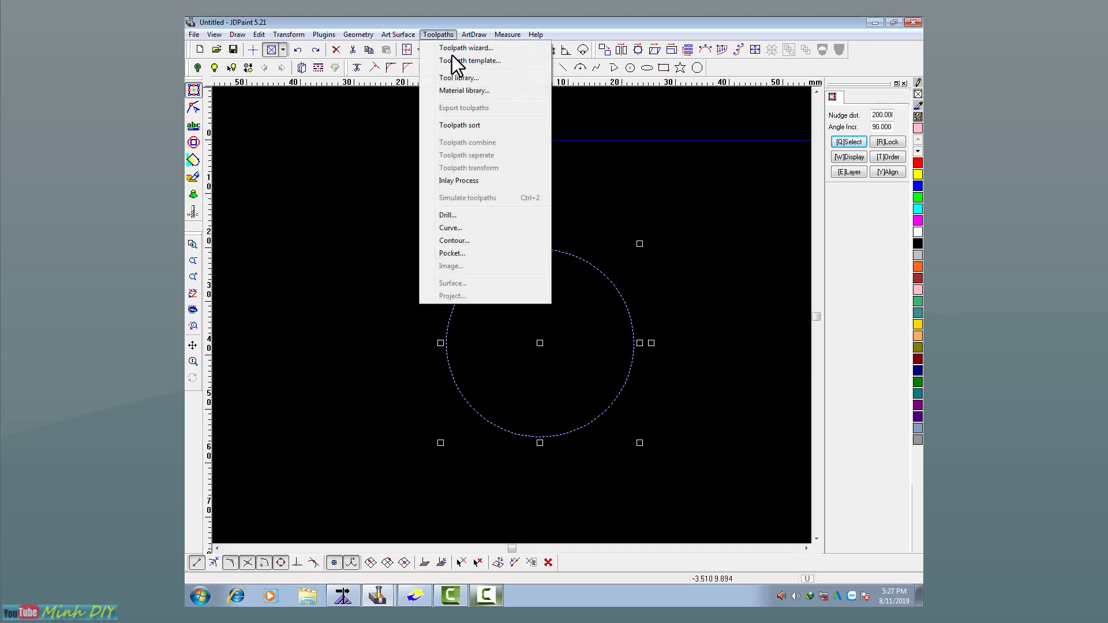
{"action": "left_click", "coordinate": [497, 241]}
{"action": "left_click_drag", "start_coordinate": [542, 258], "coordinate": [543, 154]}
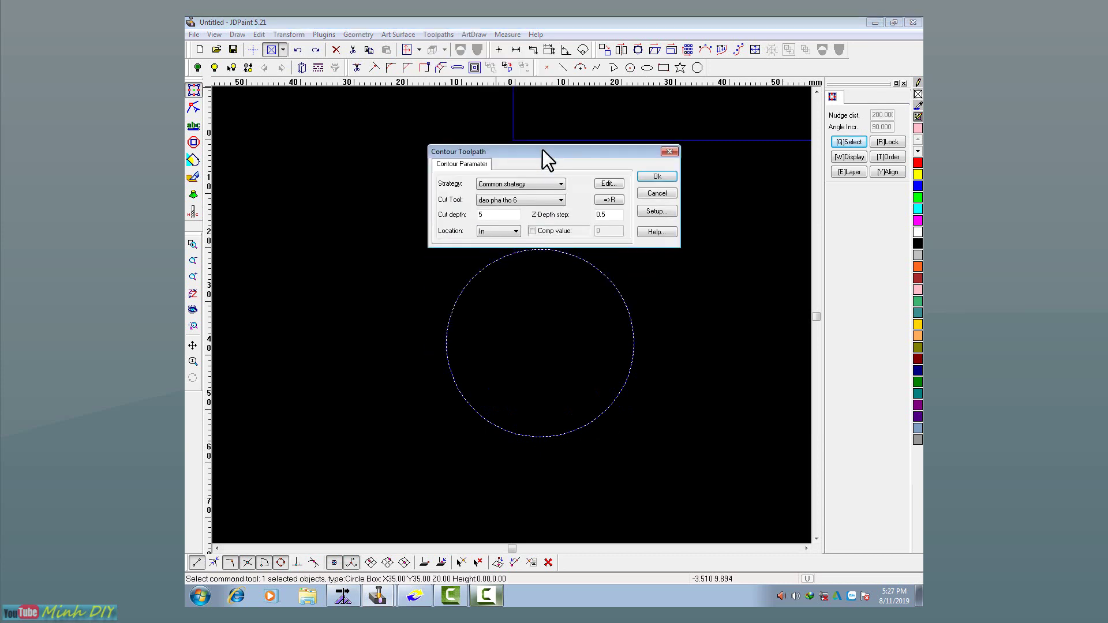
{"action": "left_click", "coordinate": [516, 232]}
{"action": "left_click", "coordinate": [657, 178]}
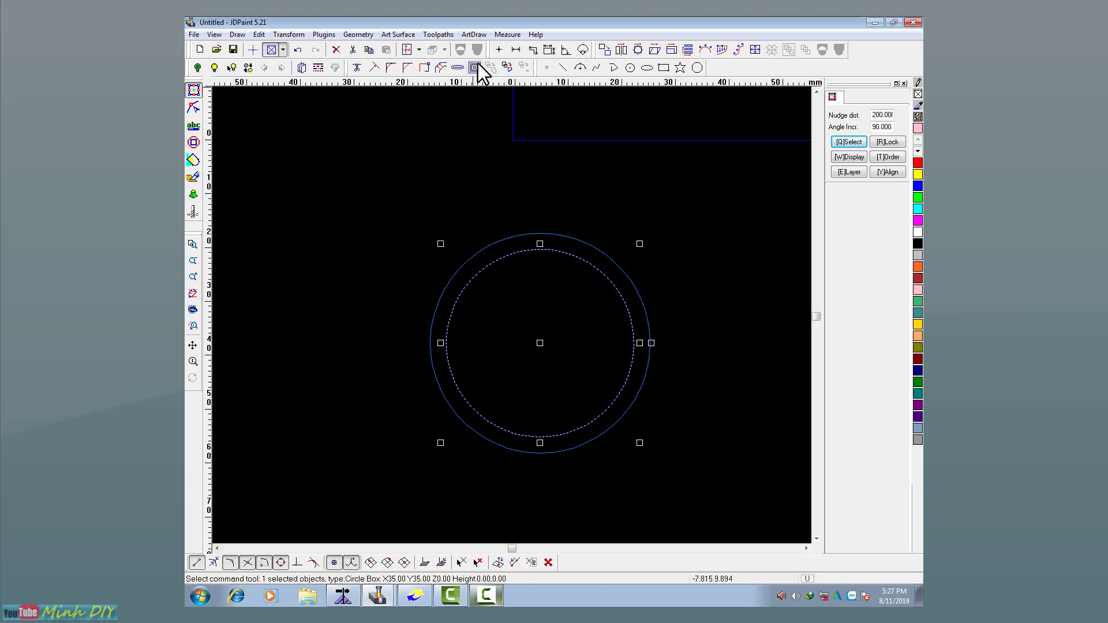
Undo the outside toolpath and generate a contour toolpath on the circle with the location In.
{"action": "left_click", "coordinate": [298, 50]}
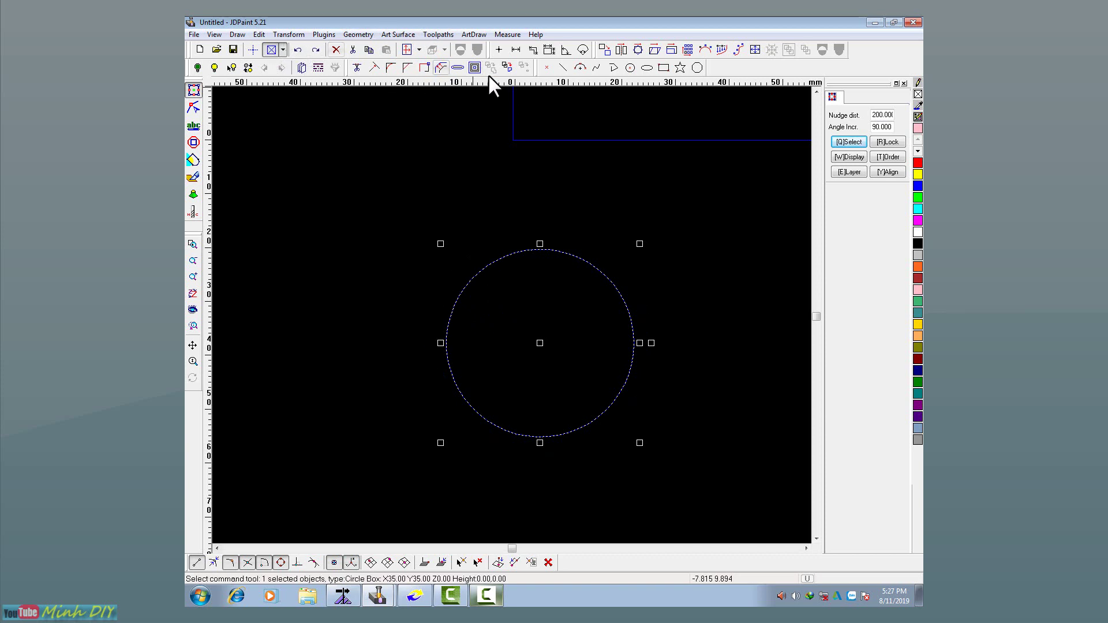
{"action": "left_click", "coordinate": [450, 35]}
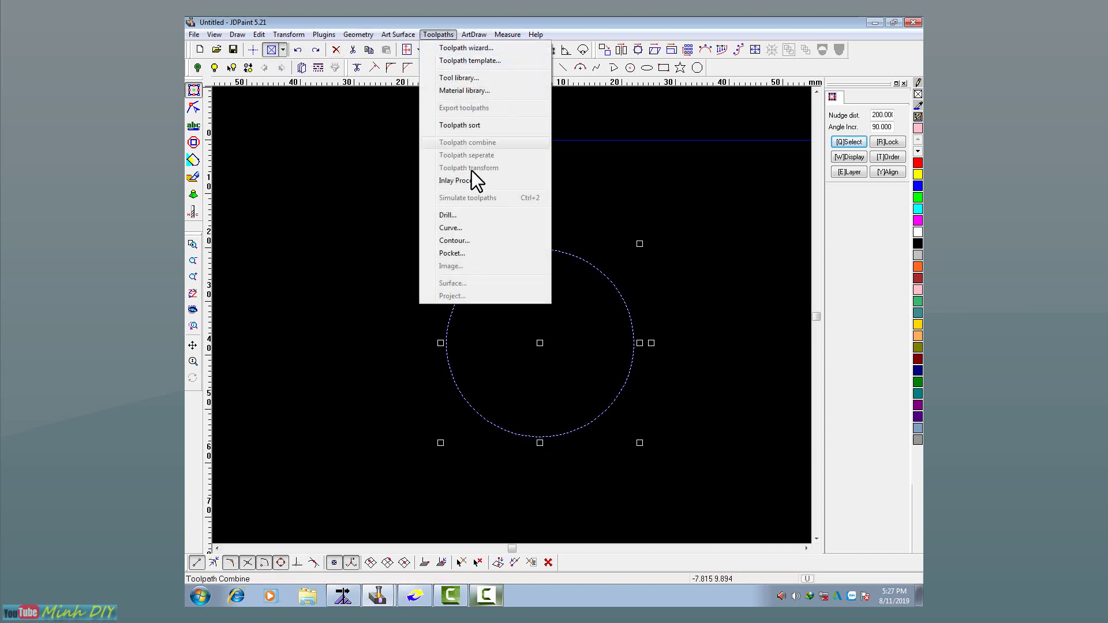
{"action": "left_click", "coordinate": [480, 237]}
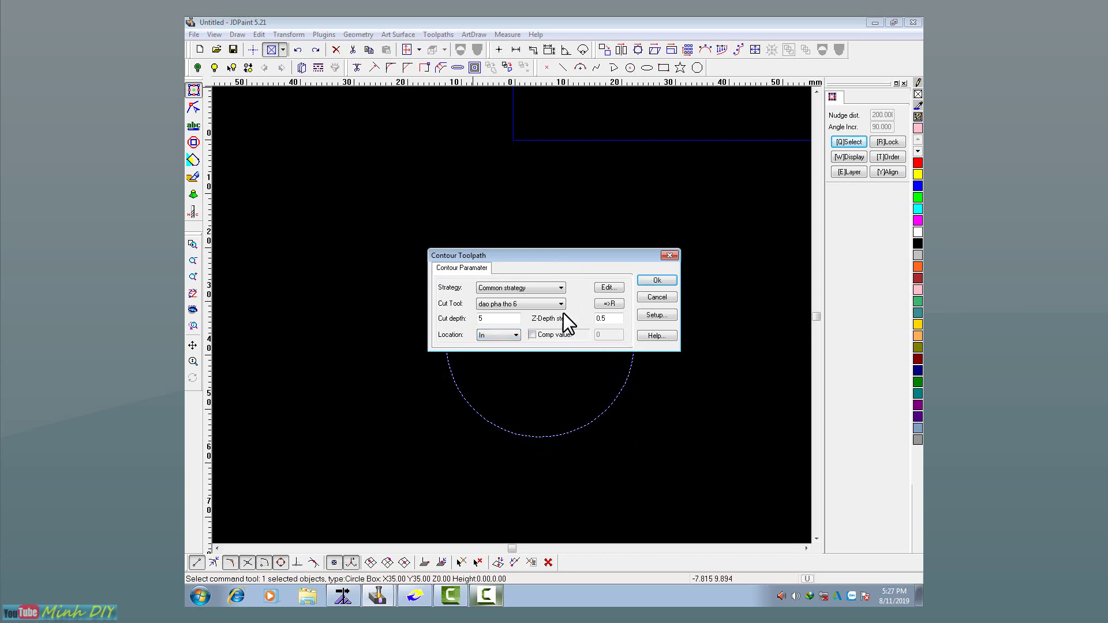
{"action": "left_click", "coordinate": [658, 280]}
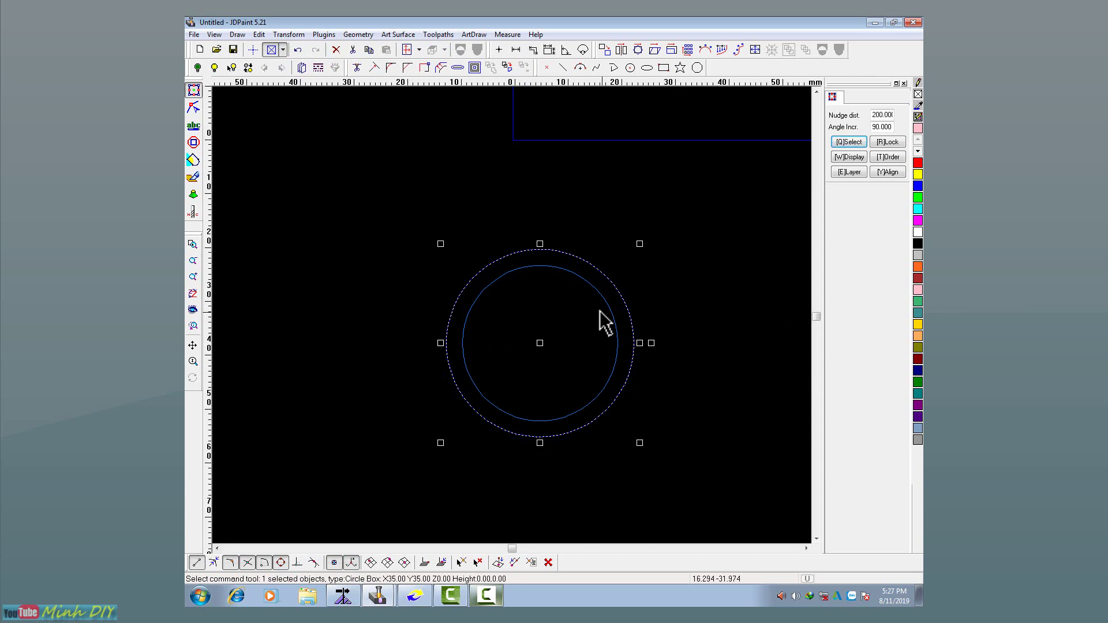
Undo the inside toolpath and generate a contour toolpath on the circle with the location Off.
{"action": "left_click", "coordinate": [298, 50]}
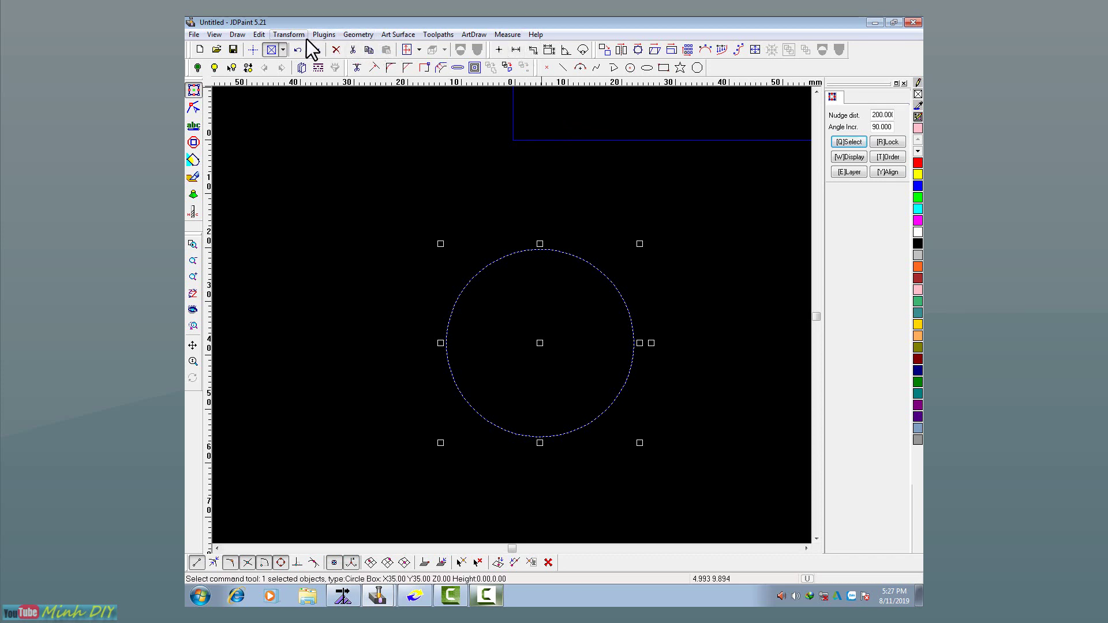
{"action": "left_click", "coordinate": [428, 35]}
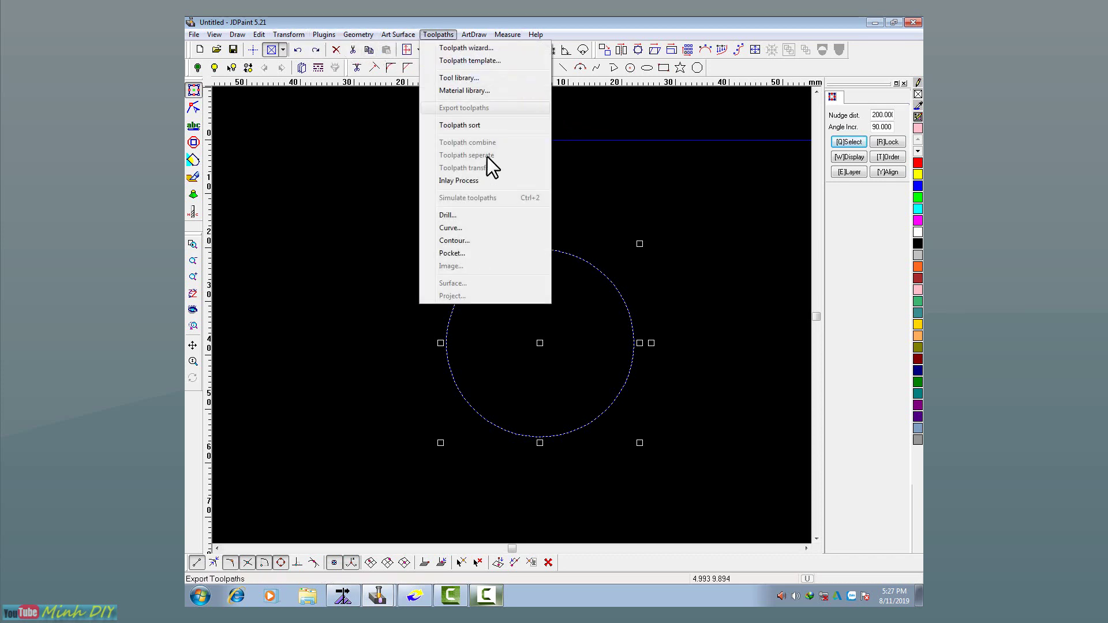
{"action": "left_click", "coordinate": [481, 240]}
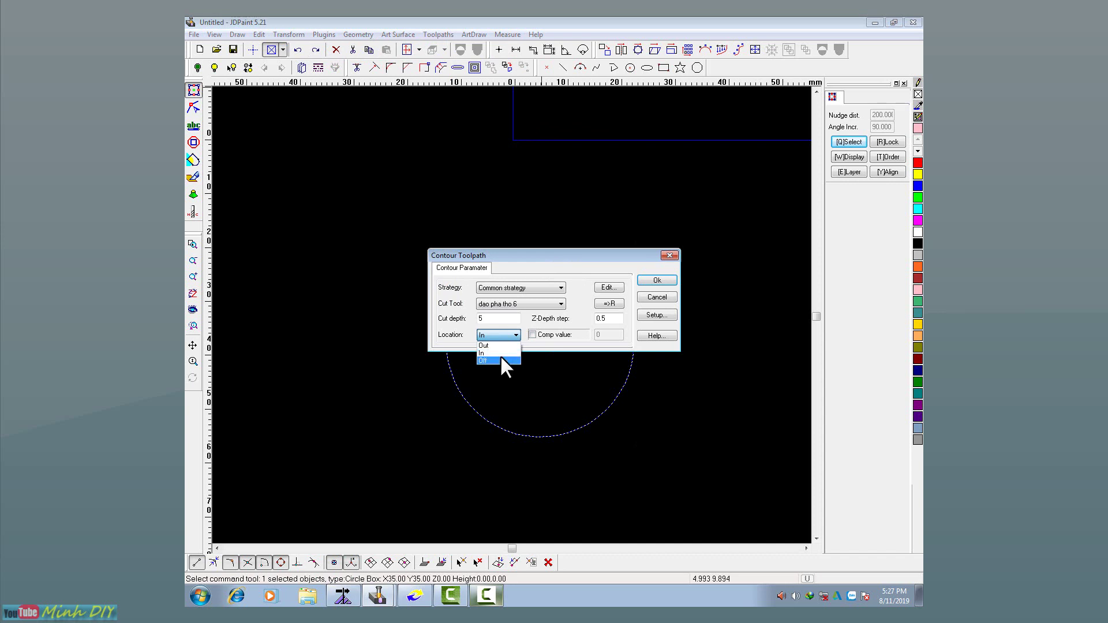
{"action": "left_click", "coordinate": [657, 281]}
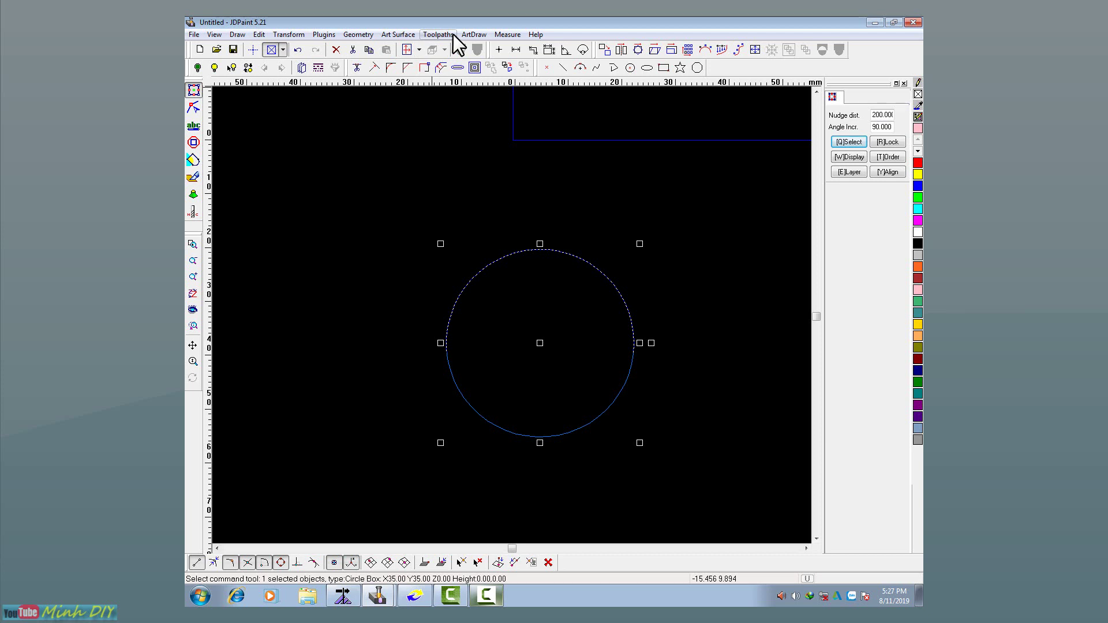
{"action": "scroll", "coordinate": [541, 428], "scroll_direction": "down", "scroll_amount": 1}
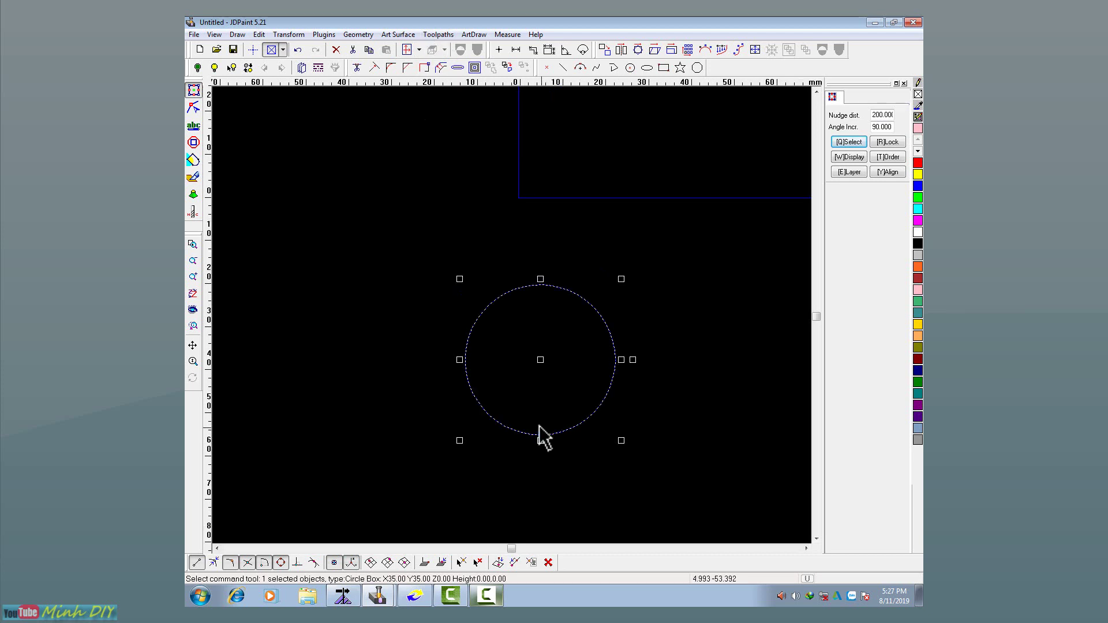
{"action": "scroll", "coordinate": [540, 429], "scroll_direction": "up", "scroll_amount": 1}
{"action": "left_click", "coordinate": [717, 406]}
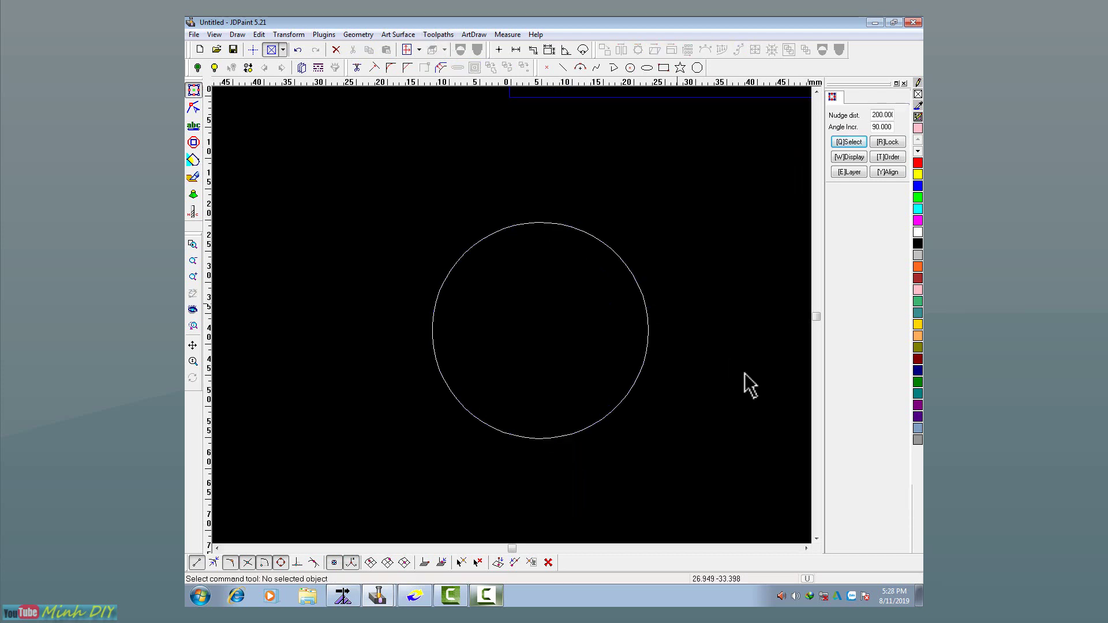
{"action": "scroll", "coordinate": [648, 407], "scroll_direction": "down", "scroll_amount": 1}
{"action": "scroll", "coordinate": [646, 411], "scroll_direction": "up", "scroll_amount": 1}
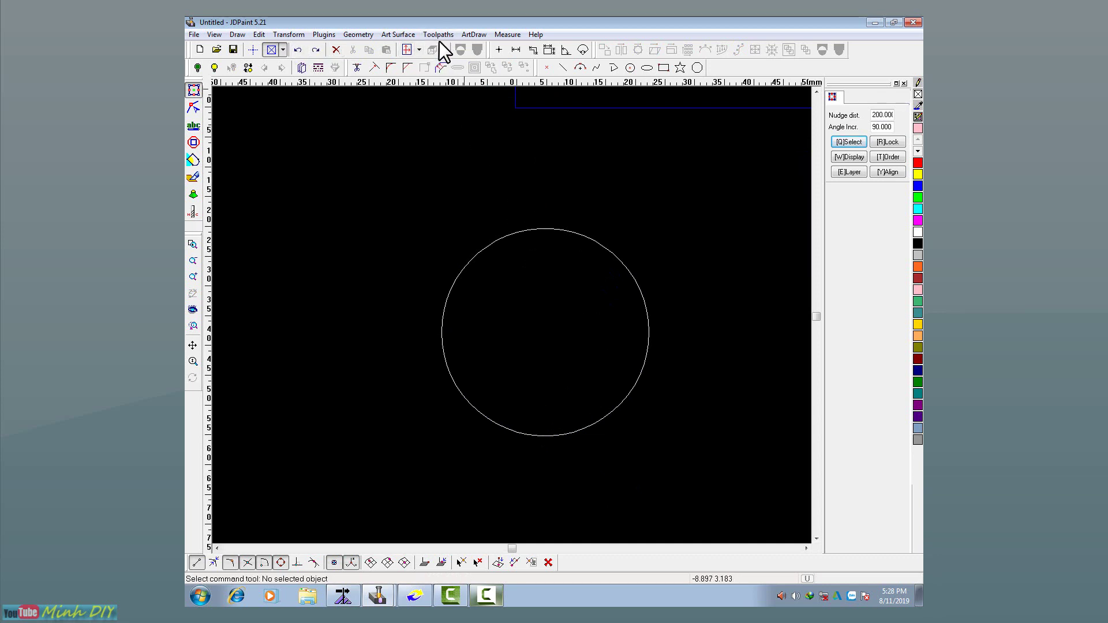
{"action": "scroll", "coordinate": [597, 393], "scroll_direction": "down", "scroll_amount": 1}
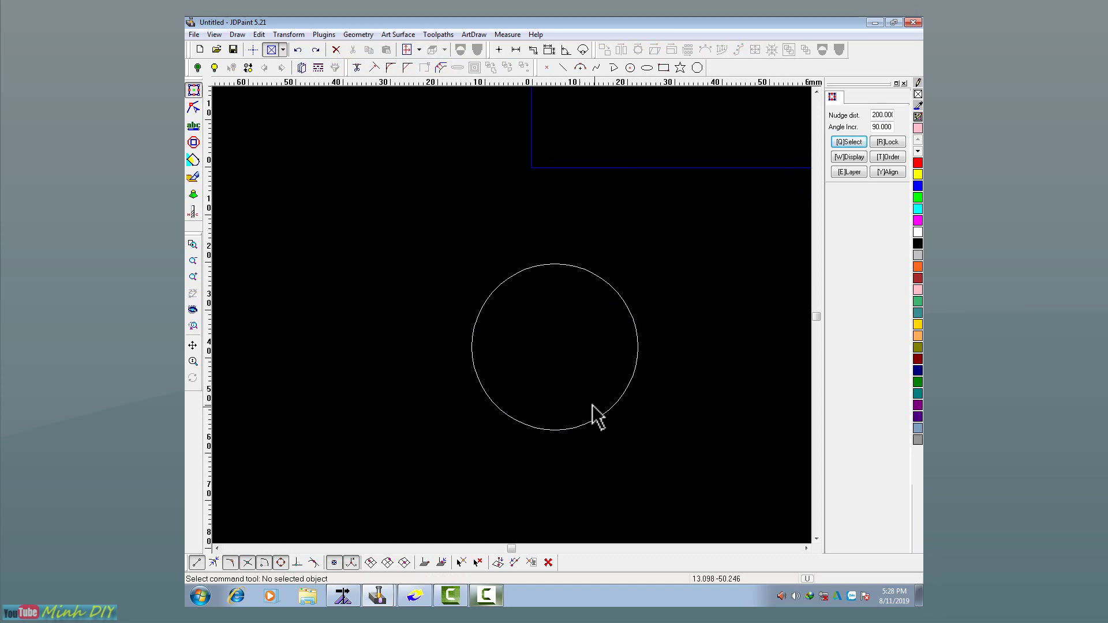
{"action": "scroll", "coordinate": [593, 398], "scroll_direction": "up", "scroll_amount": 1}
Generate a contour toolpath inside the circle with tool dao pha tho 6, cut depth 5, Z-depth step 0.5 and location In.
{"action": "left_click", "coordinate": [586, 247]}
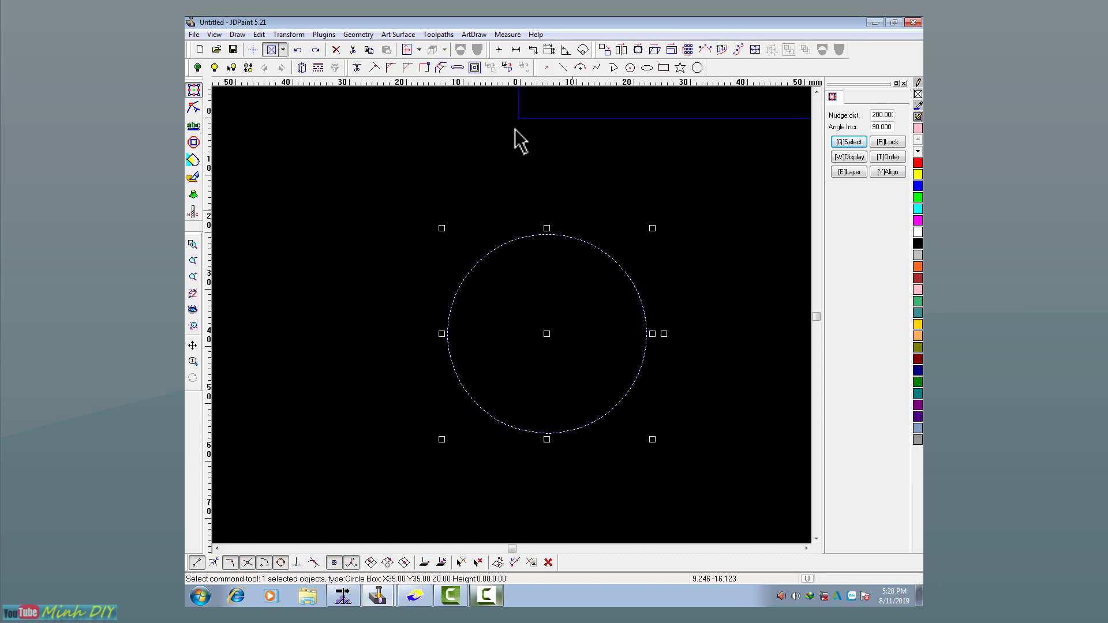
{"action": "left_click", "coordinate": [437, 35]}
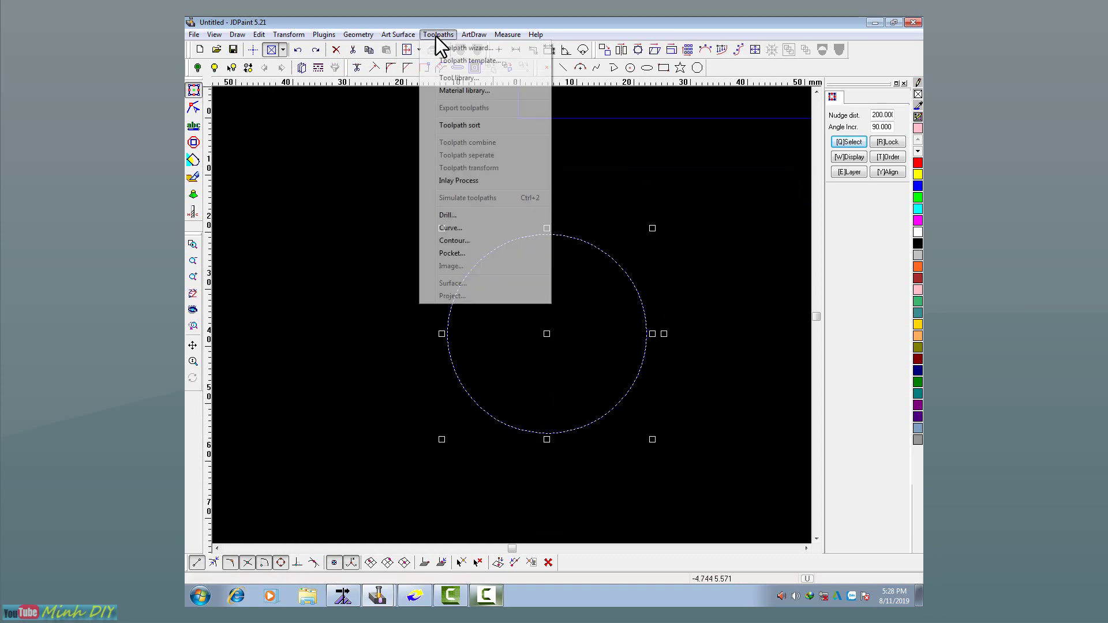
{"action": "left_click", "coordinate": [485, 243]}
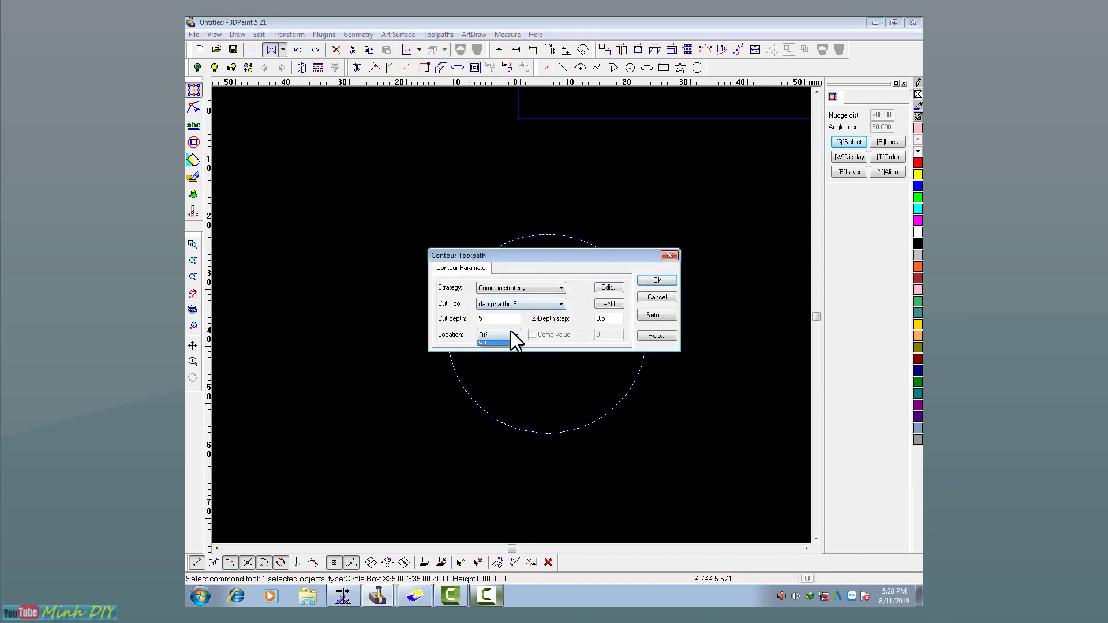
{"action": "left_click", "coordinate": [511, 353]}
{"action": "left_click", "coordinate": [617, 318]}
{"action": "left_click", "coordinate": [486, 598]}
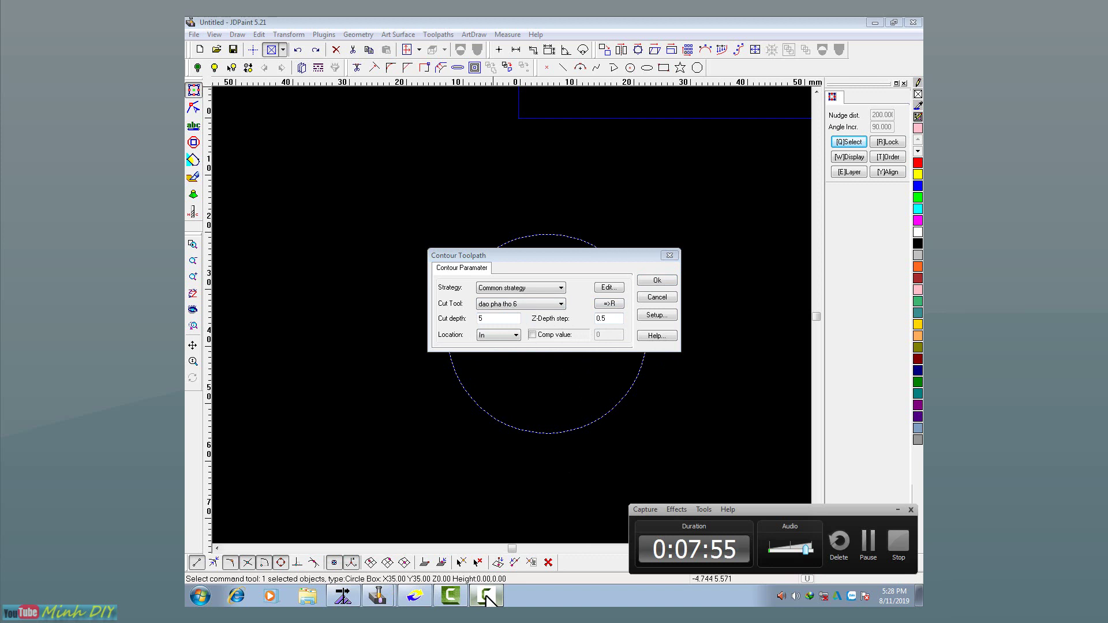
{"action": "left_click", "coordinate": [487, 597]}
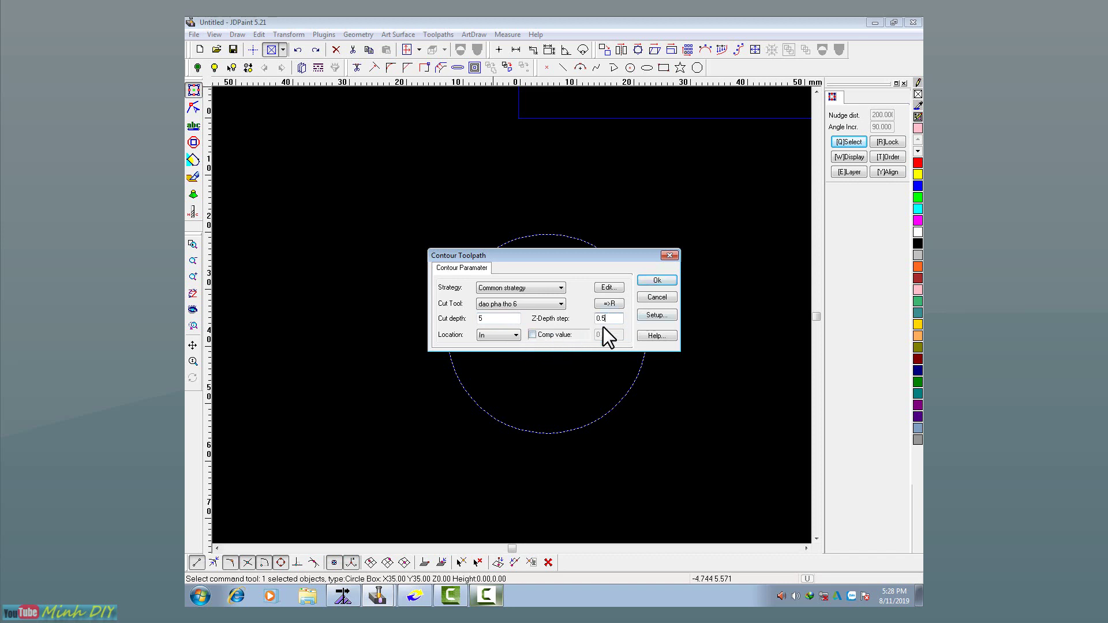
{"action": "left_click", "coordinate": [657, 280]}
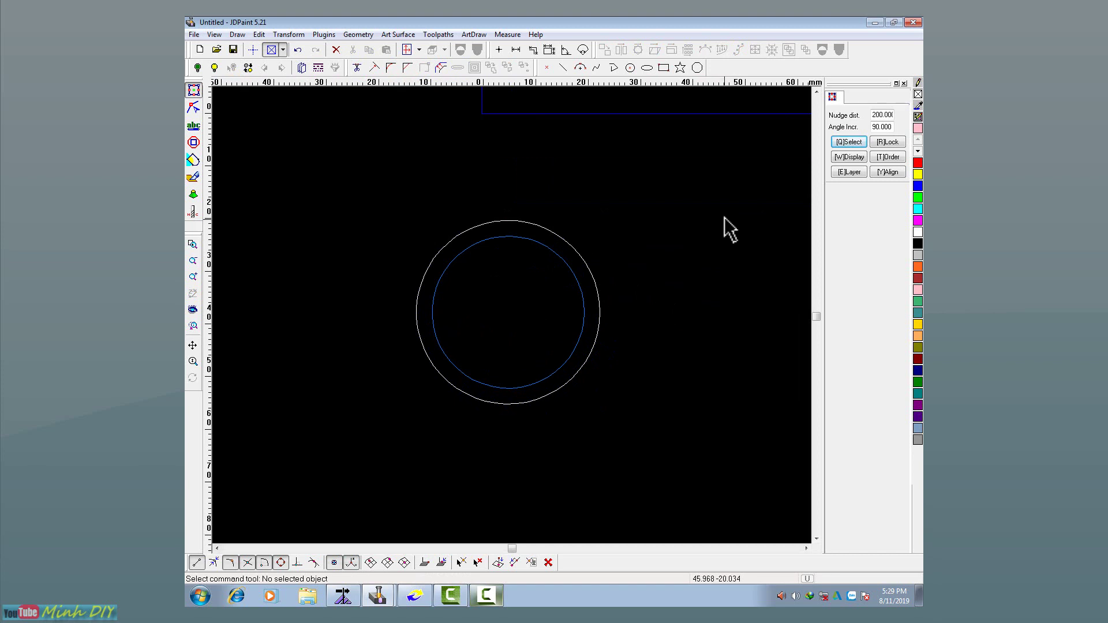
Export the toolpath inside the circle to the desktop as an ENG file named 35555.
{"action": "left_click", "coordinate": [554, 254]}
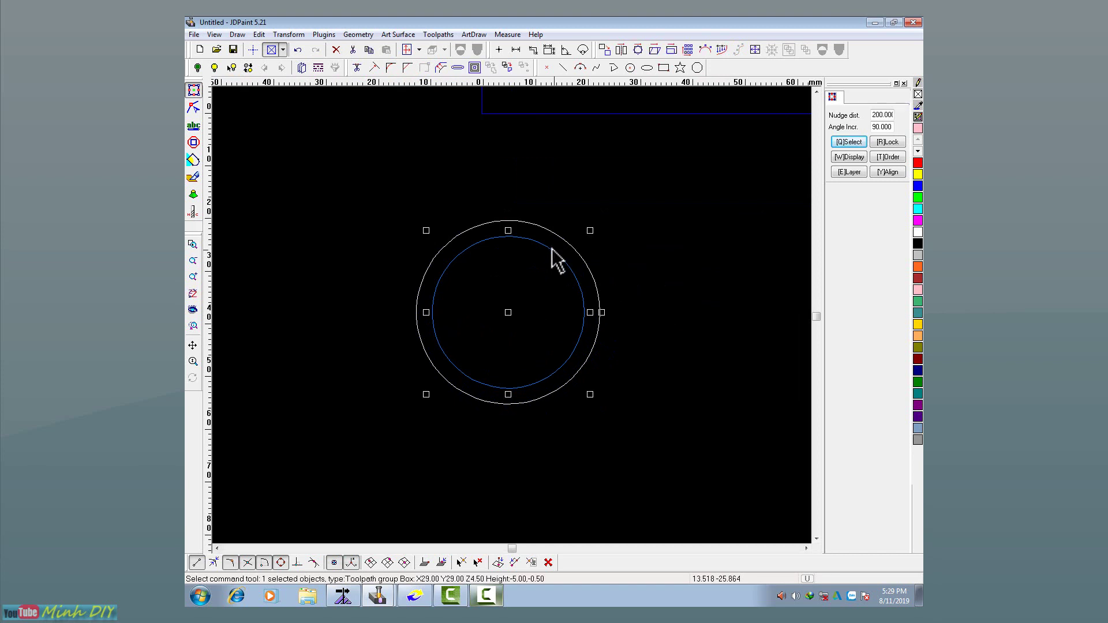
{"action": "left_click", "coordinate": [440, 35]}
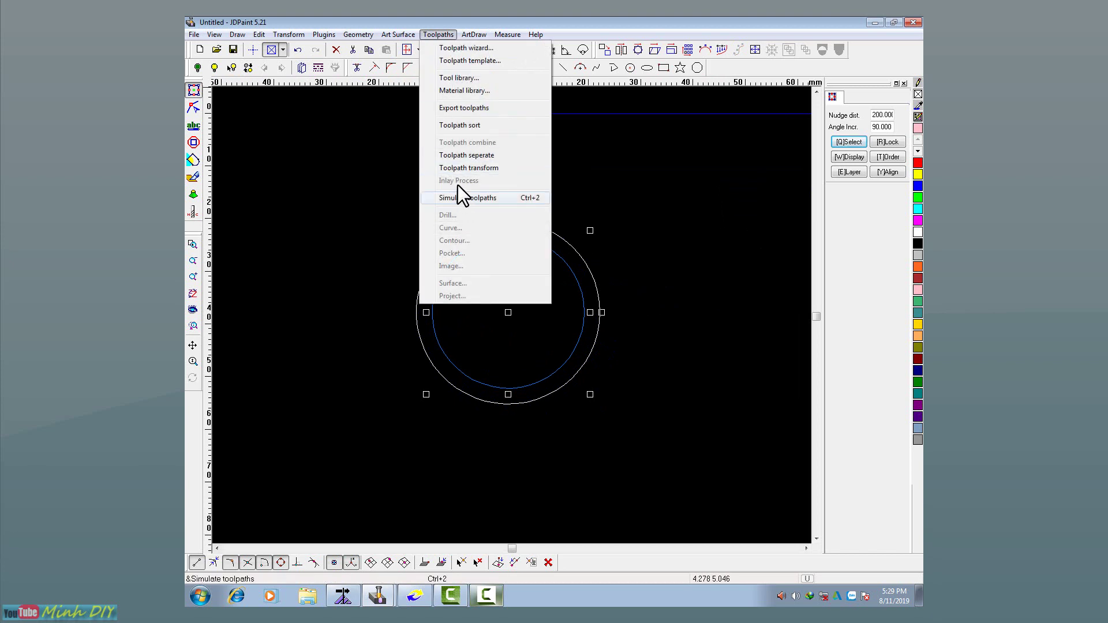
{"action": "left_click", "coordinate": [460, 110]}
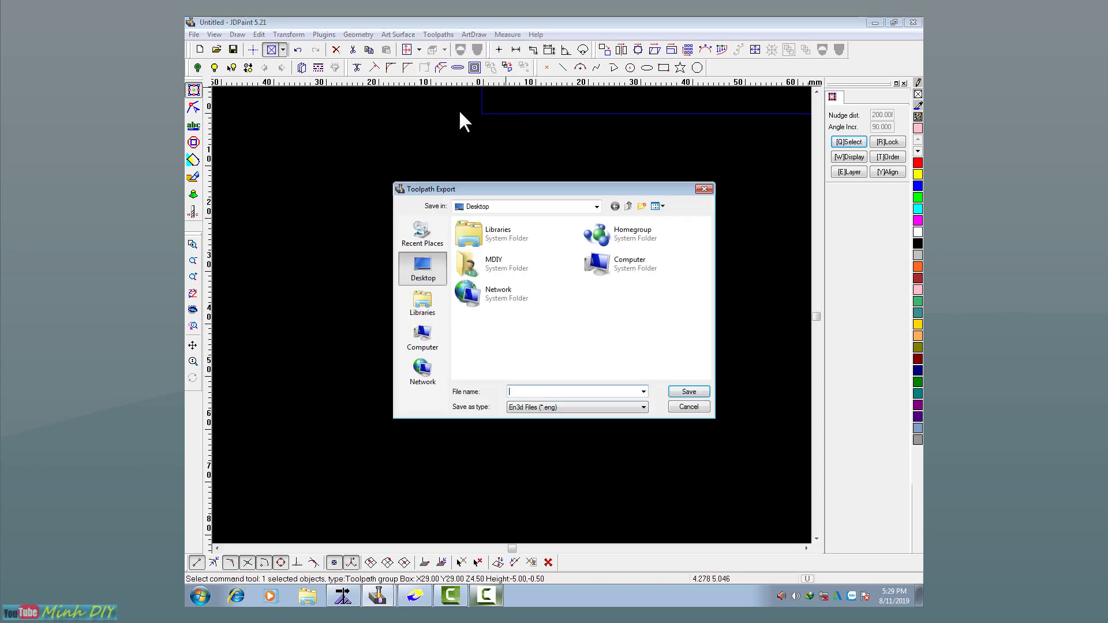
{"action": "left_click", "coordinate": [535, 392]}
{"action": "type", "text": "35"}
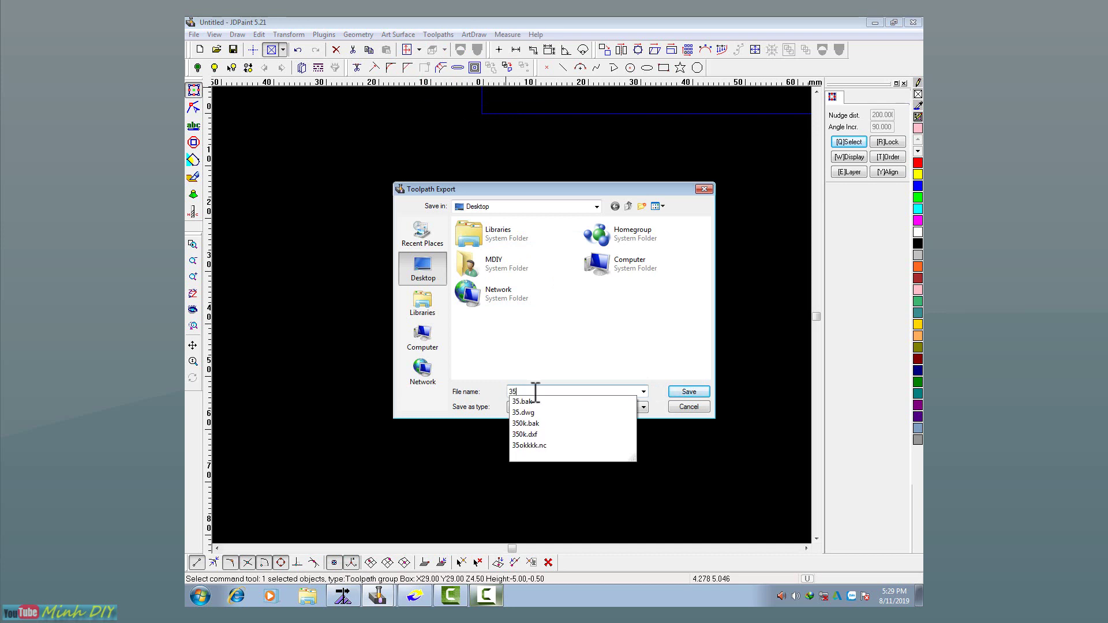
{"action": "type", "text": "555"}
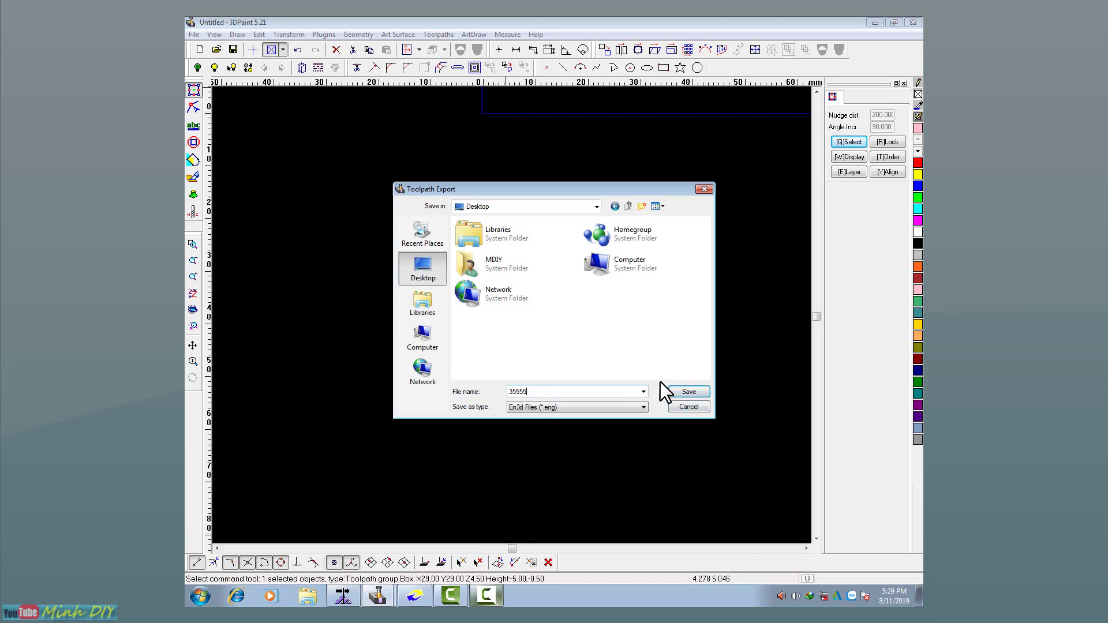
{"action": "left_click", "coordinate": [697, 389]}
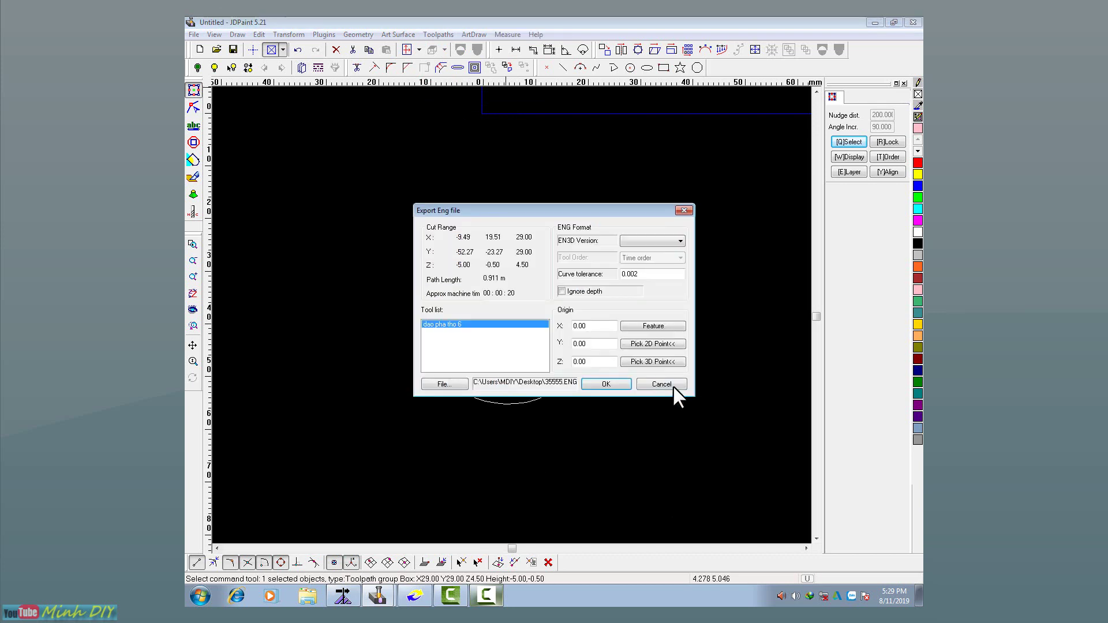
Pick a 2D point near the circle's center as the export origin and finish exporting the ENG file.
{"action": "left_click", "coordinate": [654, 343]}
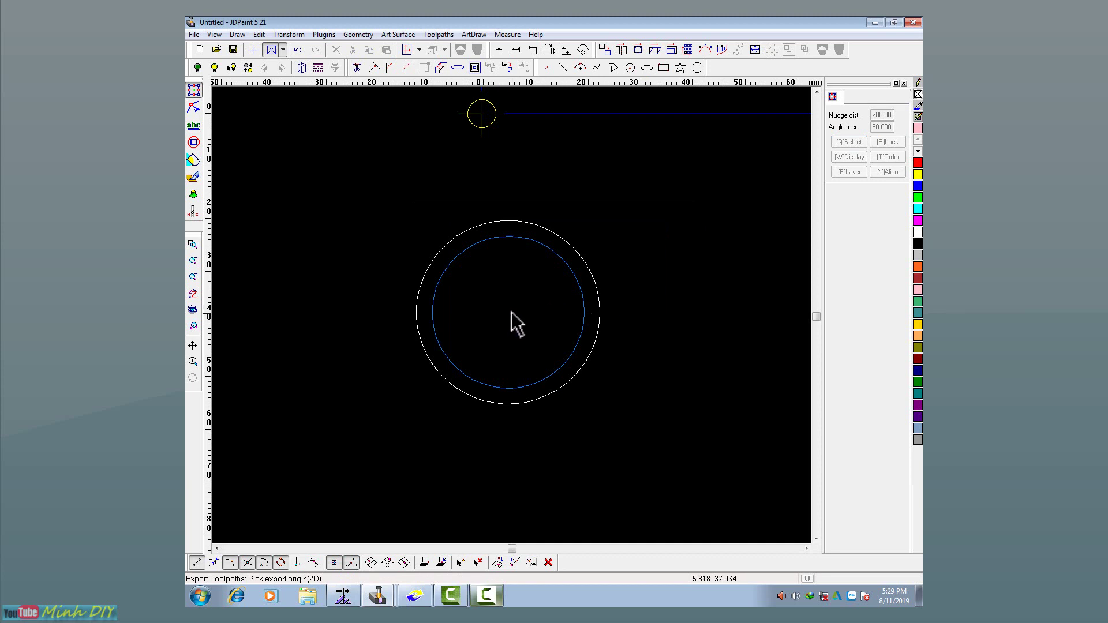
{"action": "left_click", "coordinate": [595, 285]}
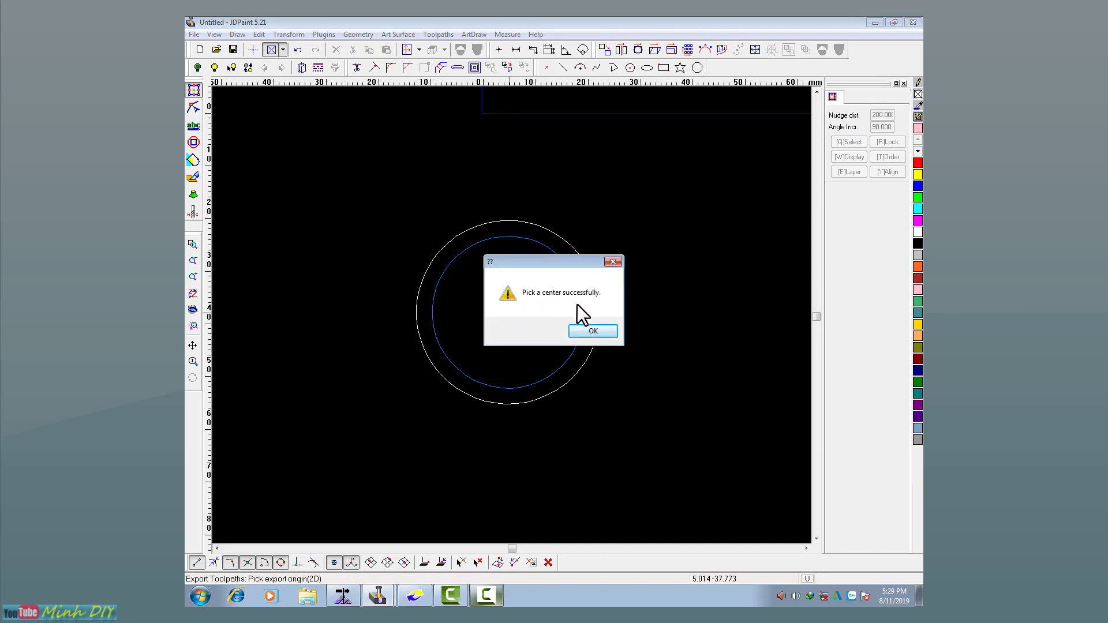
{"action": "left_click", "coordinate": [605, 334]}
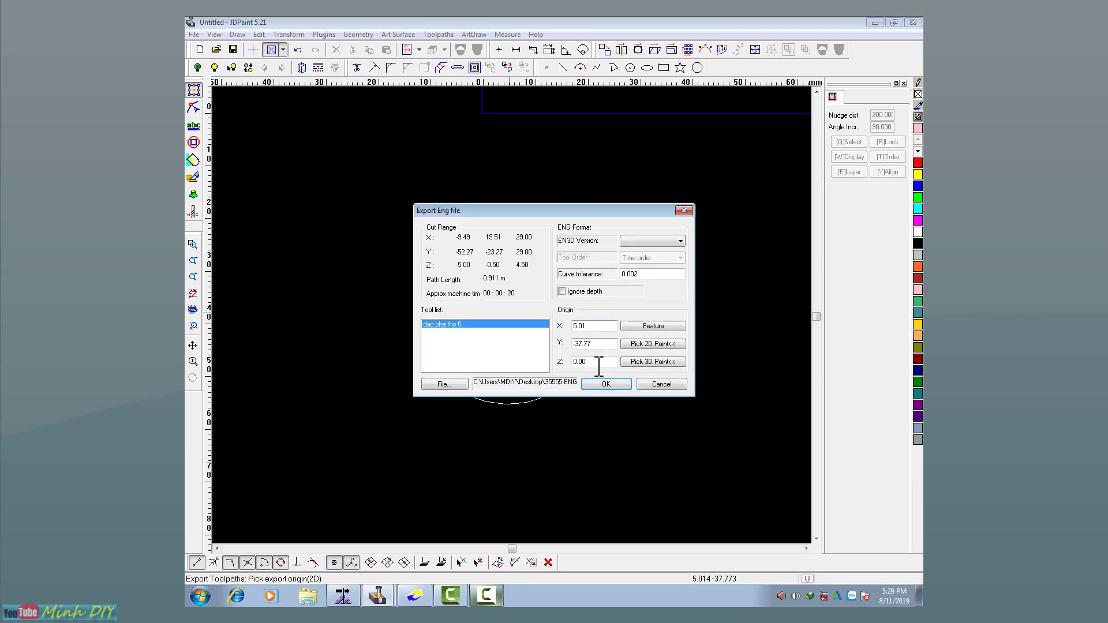
{"action": "left_click", "coordinate": [605, 383]}
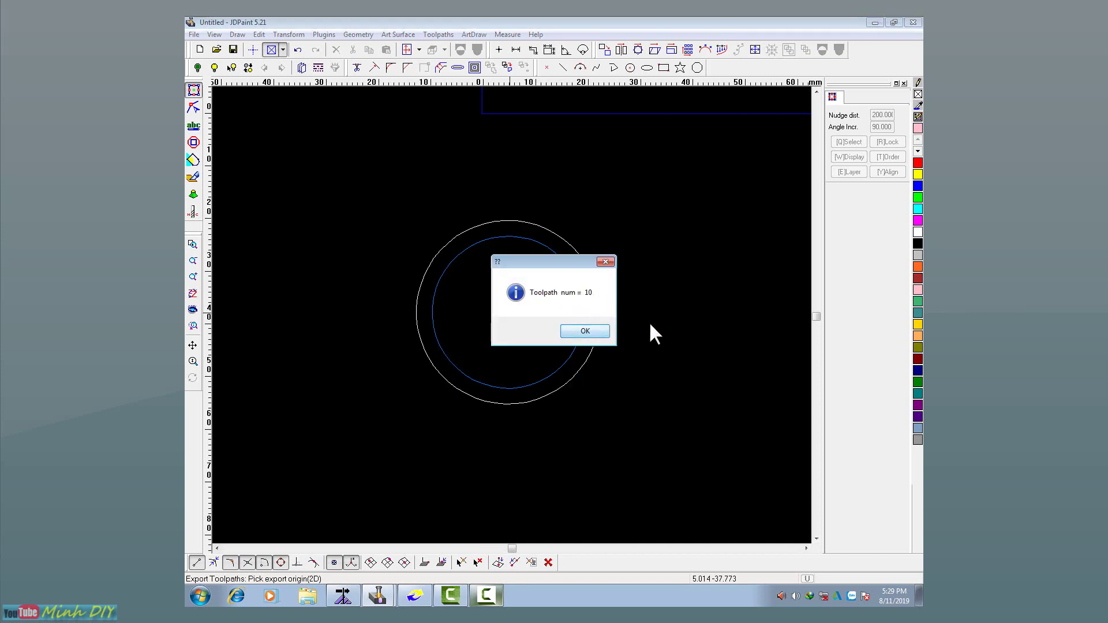
{"action": "left_click", "coordinate": [585, 331]}
{"action": "left_click", "coordinate": [556, 490]}
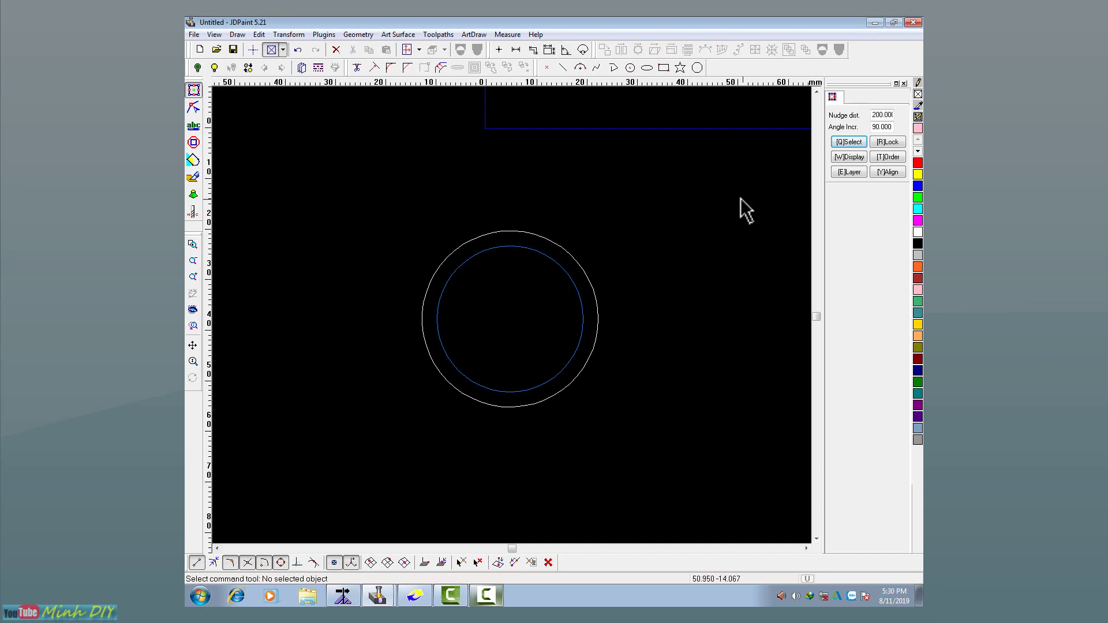
Minimize JDPaint to reach the desktop and place the 35555.ENG file beside the 350k DXF file.
{"action": "left_click", "coordinate": [876, 22]}
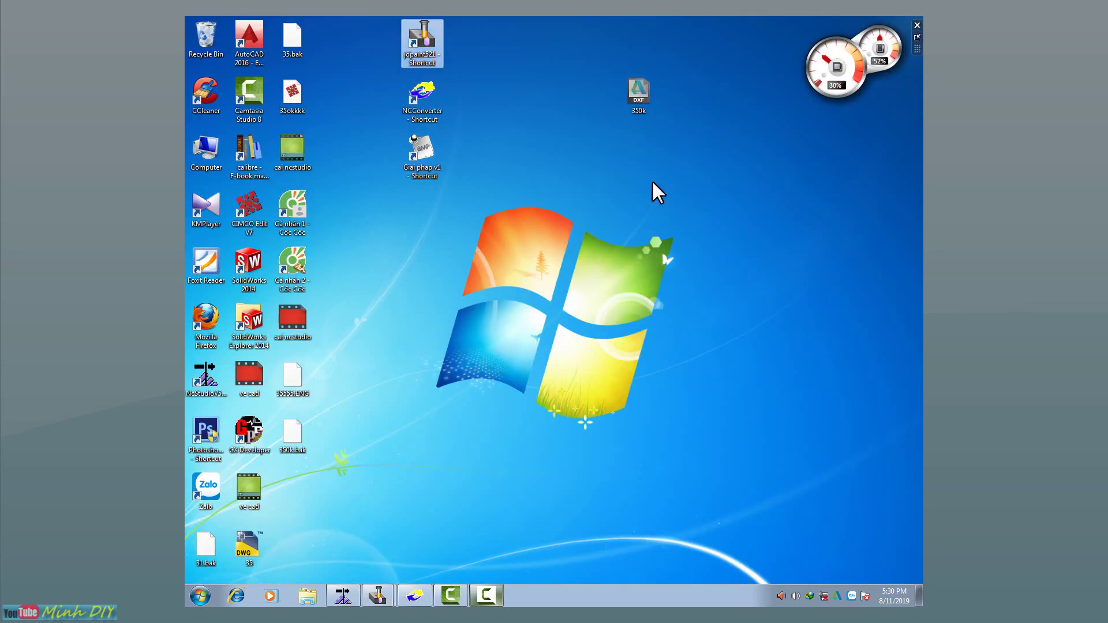
{"action": "right_click", "coordinate": [652, 179]}
{"action": "left_click", "coordinate": [684, 219]}
{"action": "left_click_drag", "start_coordinate": [293, 378], "coordinate": [692, 105]}
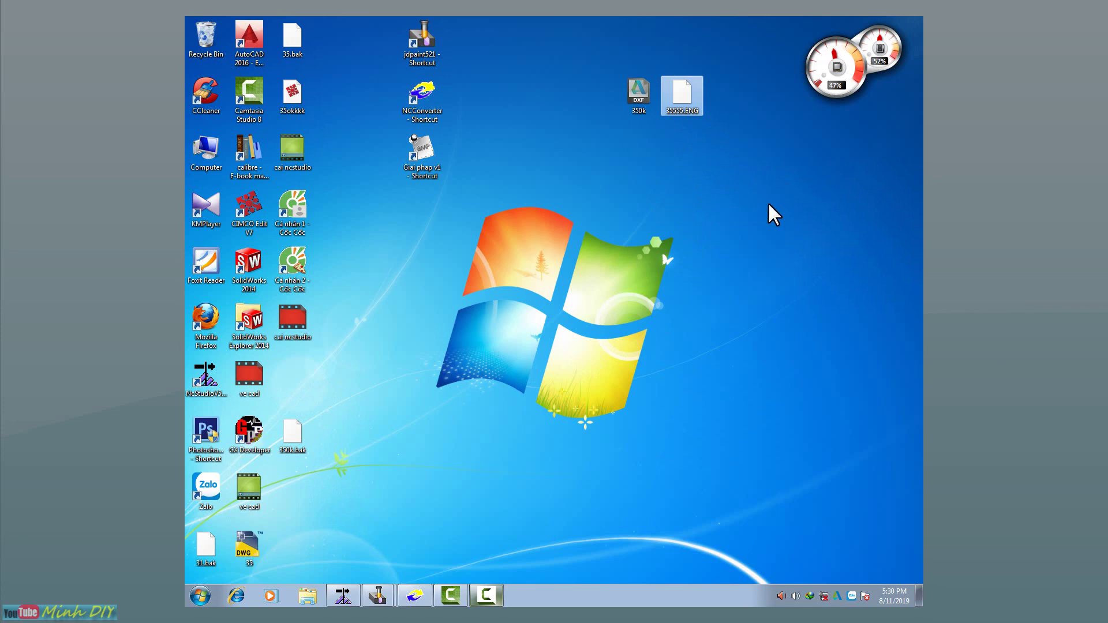
{"action": "right_click", "coordinate": [752, 155]}
{"action": "left_click", "coordinate": [773, 188]}
{"action": "right_click", "coordinate": [499, 112]}
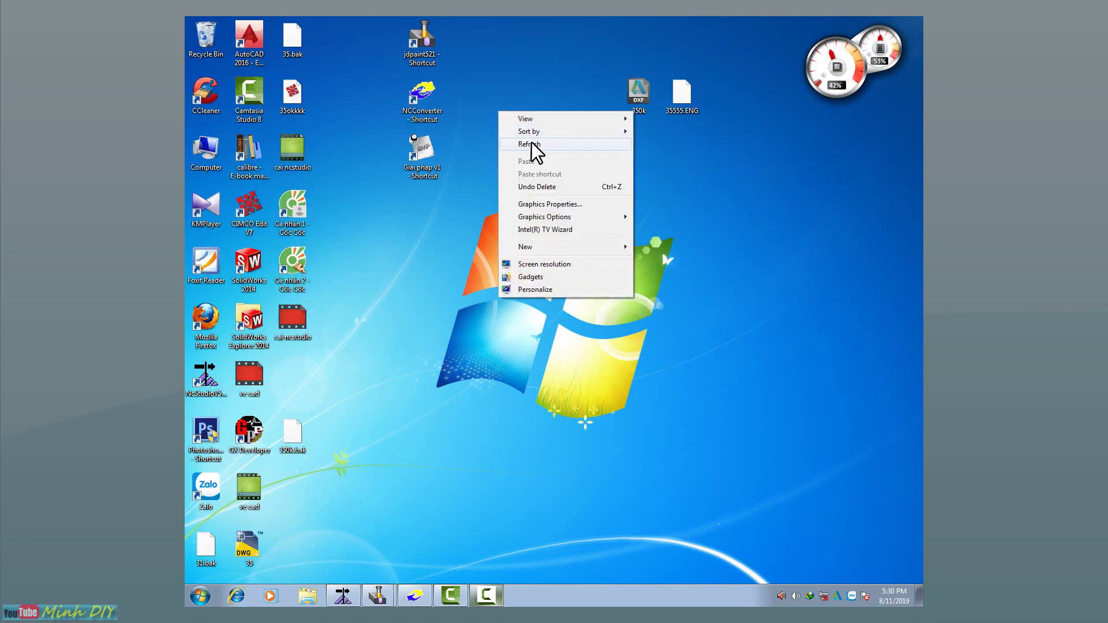
{"action": "left_click", "coordinate": [532, 144]}
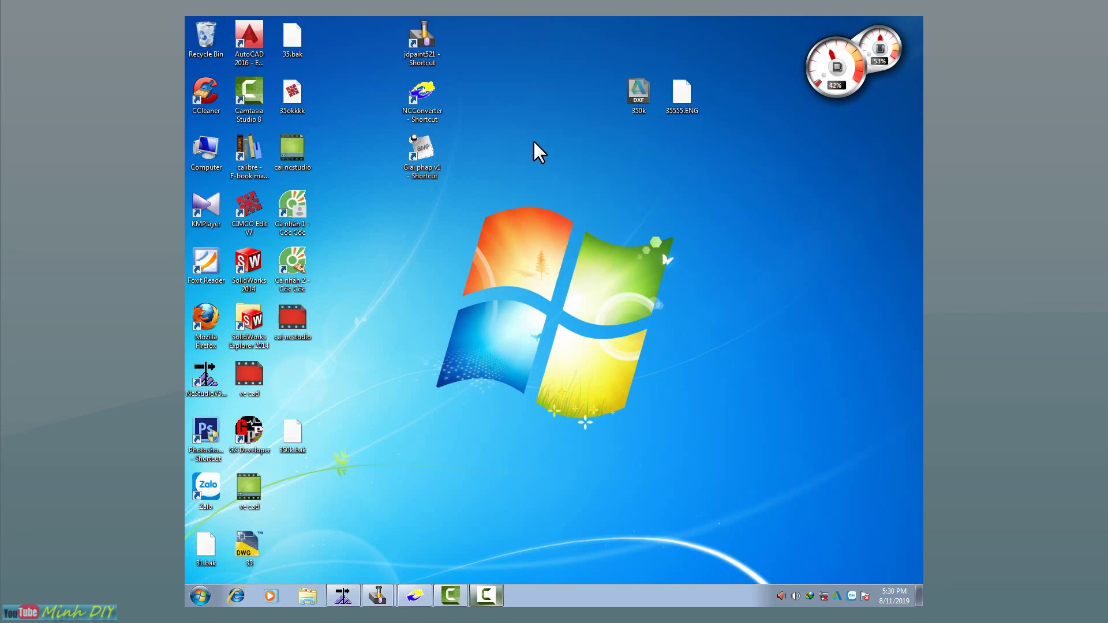
{"action": "right_click", "coordinate": [584, 60]}
{"action": "left_click", "coordinate": [604, 91]}
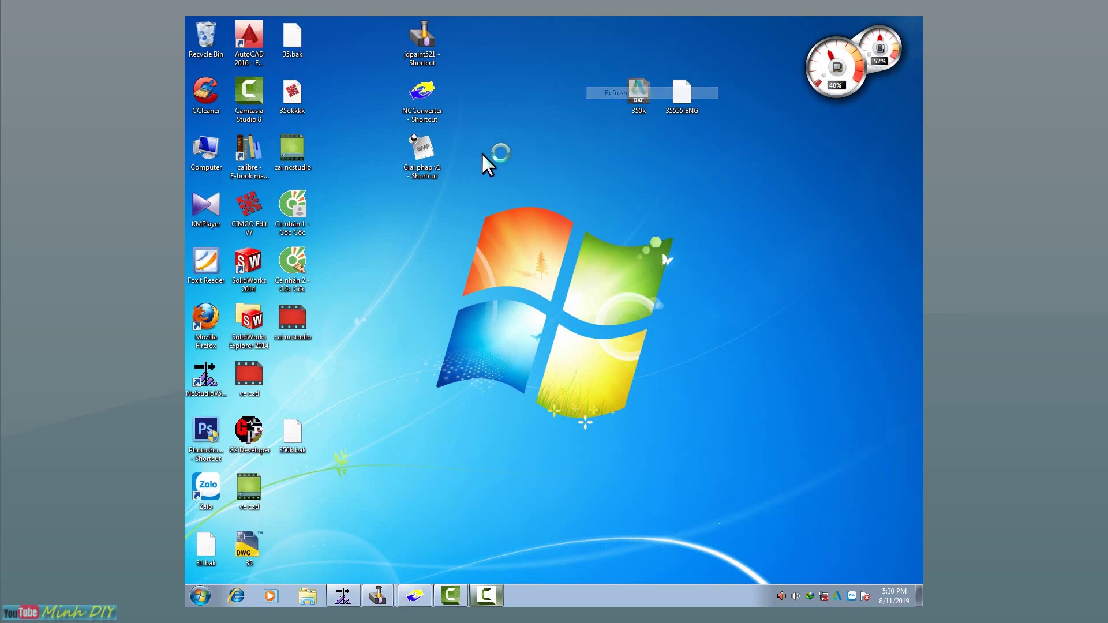
Close the already running NCConverter and start it again from its desktop shortcut.
{"action": "double_click", "coordinate": [422, 95]}
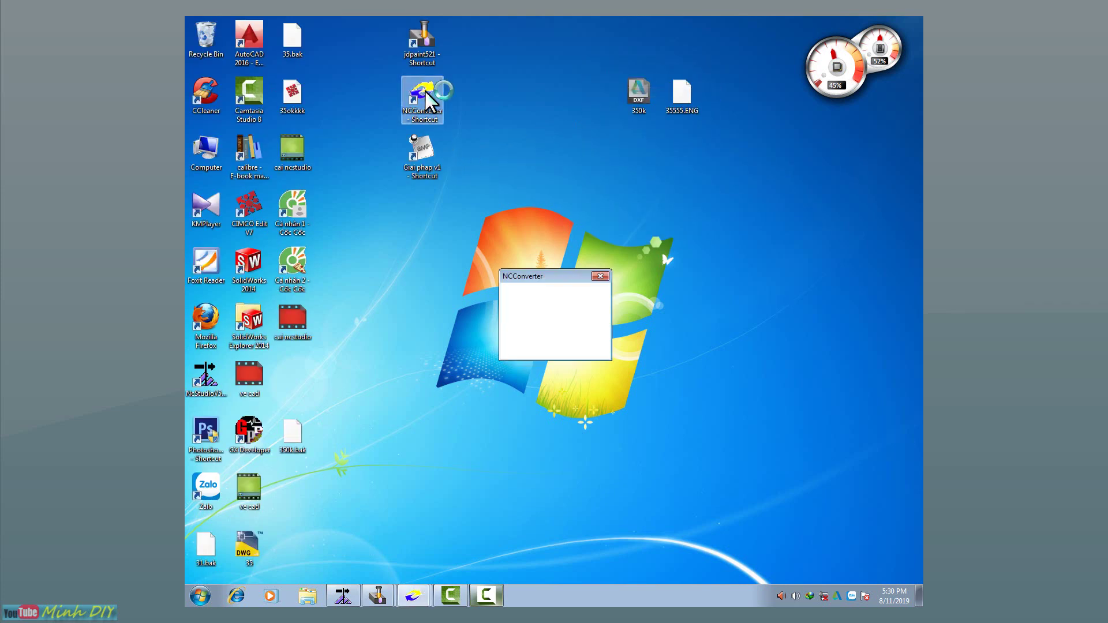
{"action": "left_click", "coordinate": [598, 278]}
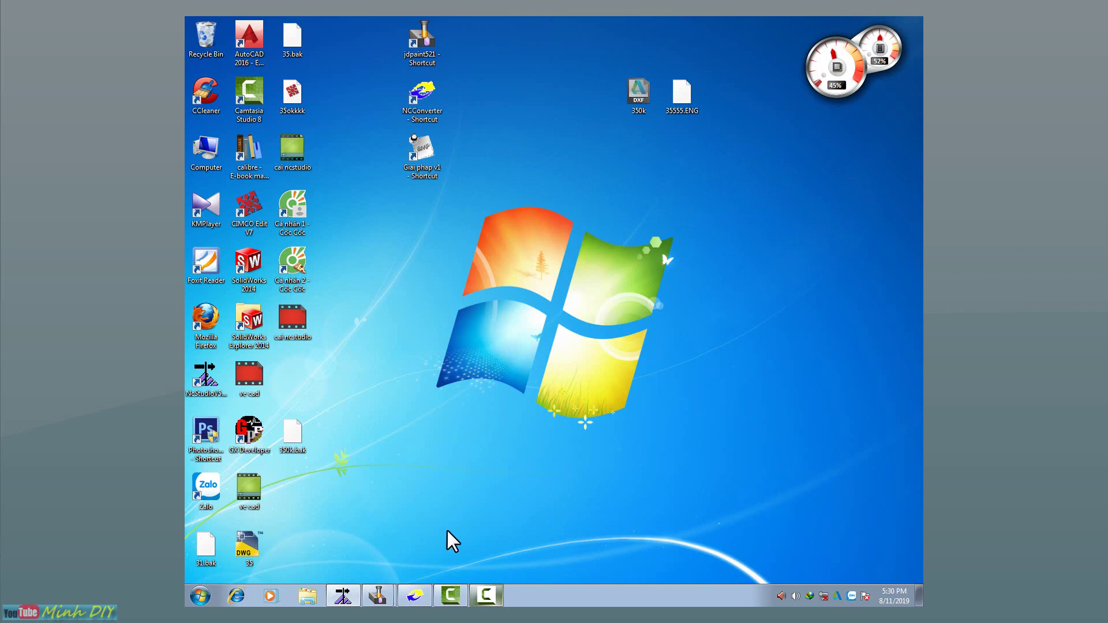
{"action": "left_click", "coordinate": [426, 594]}
{"action": "left_click", "coordinate": [910, 23]}
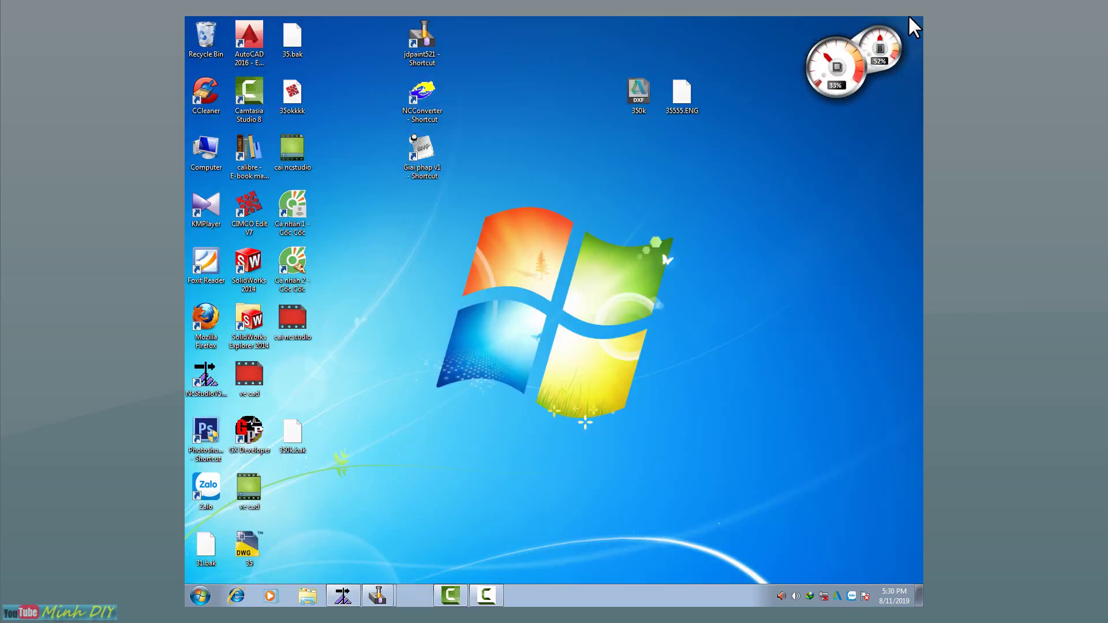
{"action": "right_click", "coordinate": [483, 108]}
{"action": "left_click", "coordinate": [508, 142]}
{"action": "double_click", "coordinate": [435, 110]}
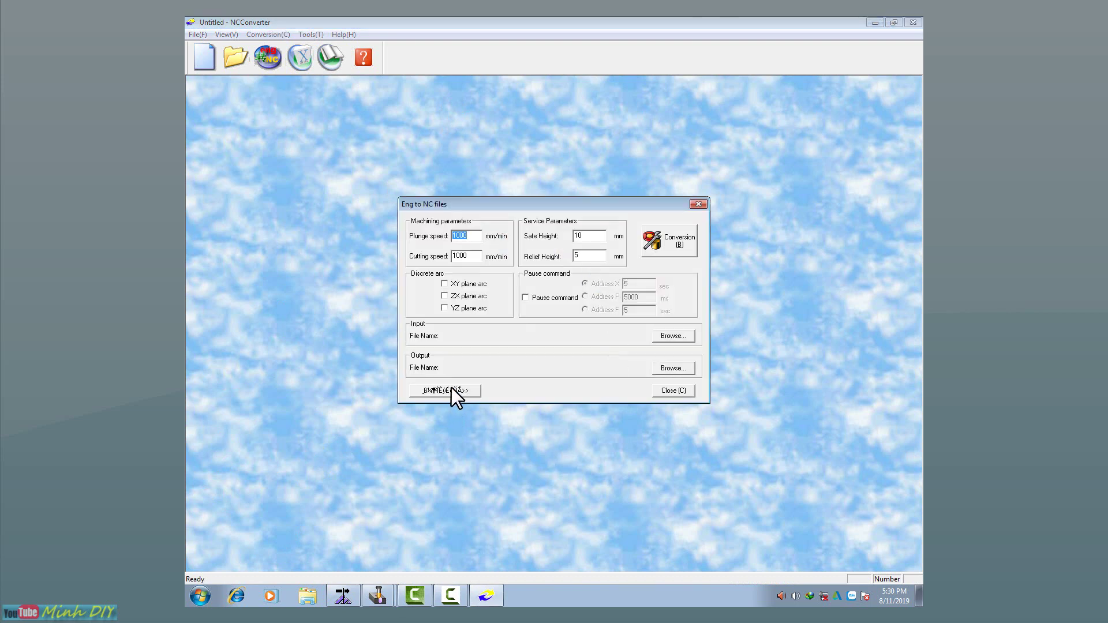
Show the extended conversion settings, enable XY plane arc and load 35555.ENG from the desktop as the input file.
{"action": "left_click", "coordinate": [451, 388]}
{"action": "left_click_drag", "start_coordinate": [563, 130], "coordinate": [573, 101]}
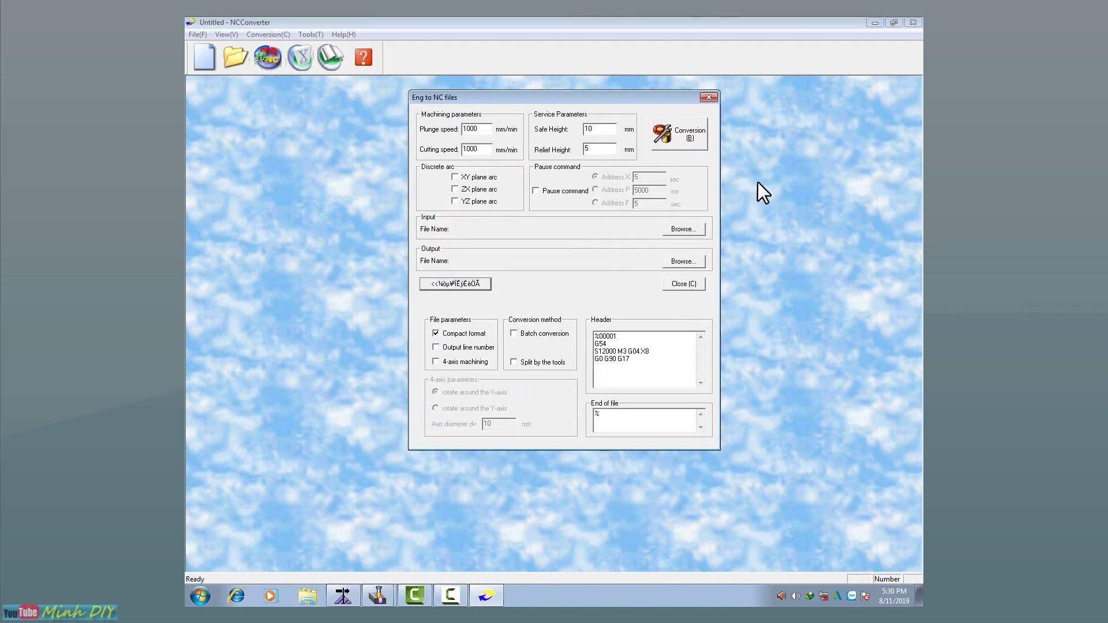
{"action": "left_click", "coordinate": [457, 179]}
{"action": "left_click", "coordinate": [694, 228]}
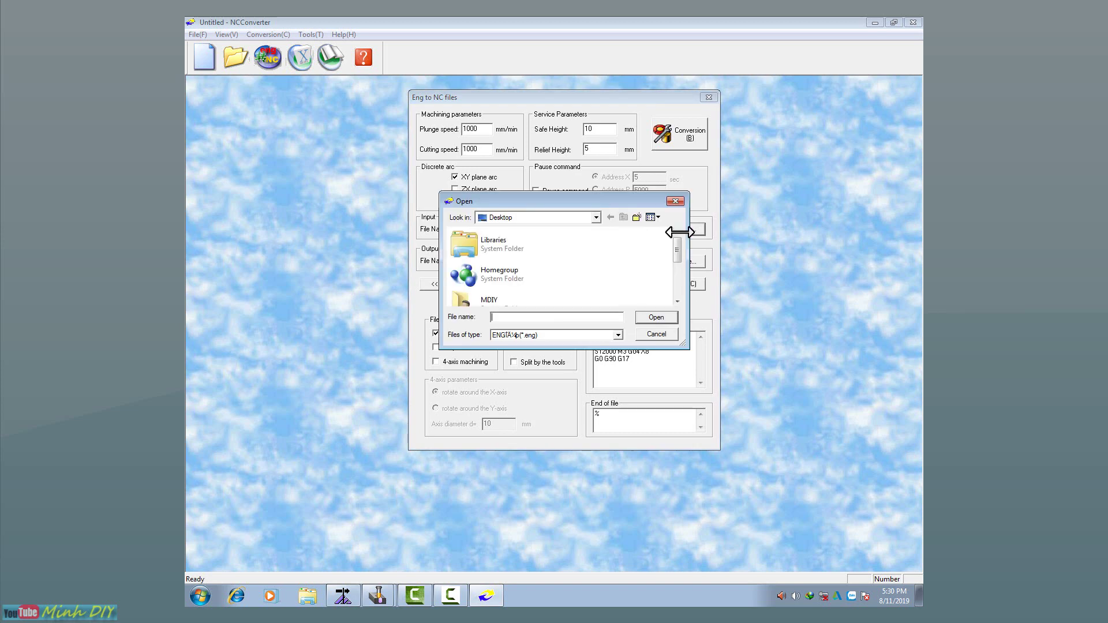
{"action": "left_click_drag", "start_coordinate": [678, 251], "coordinate": [618, 322]}
{"action": "left_click", "coordinate": [483, 285]}
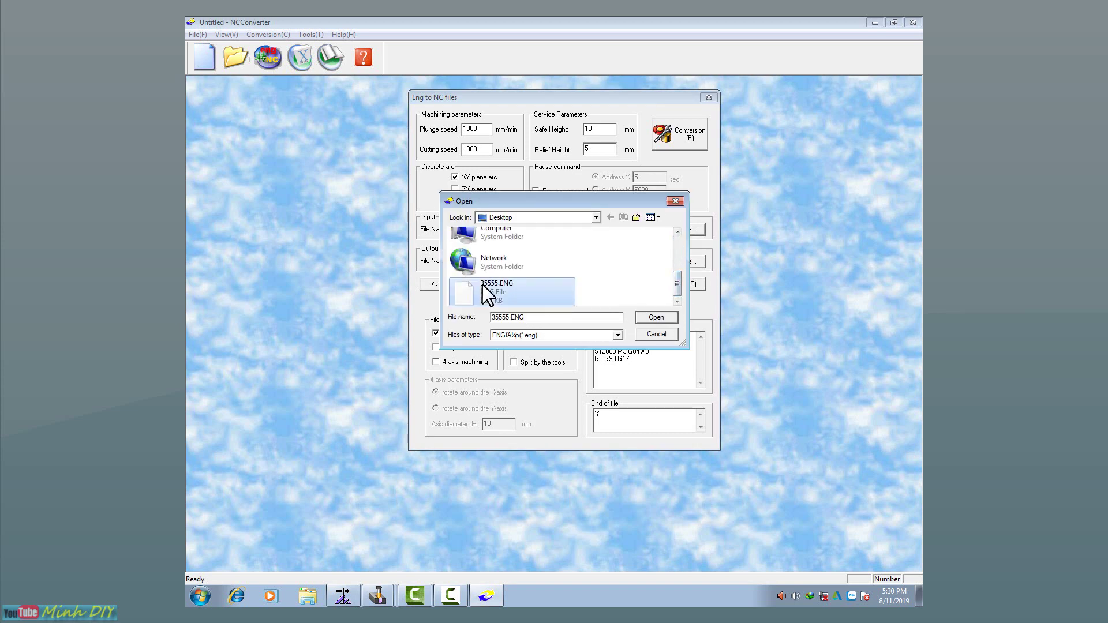
{"action": "left_click", "coordinate": [657, 318]}
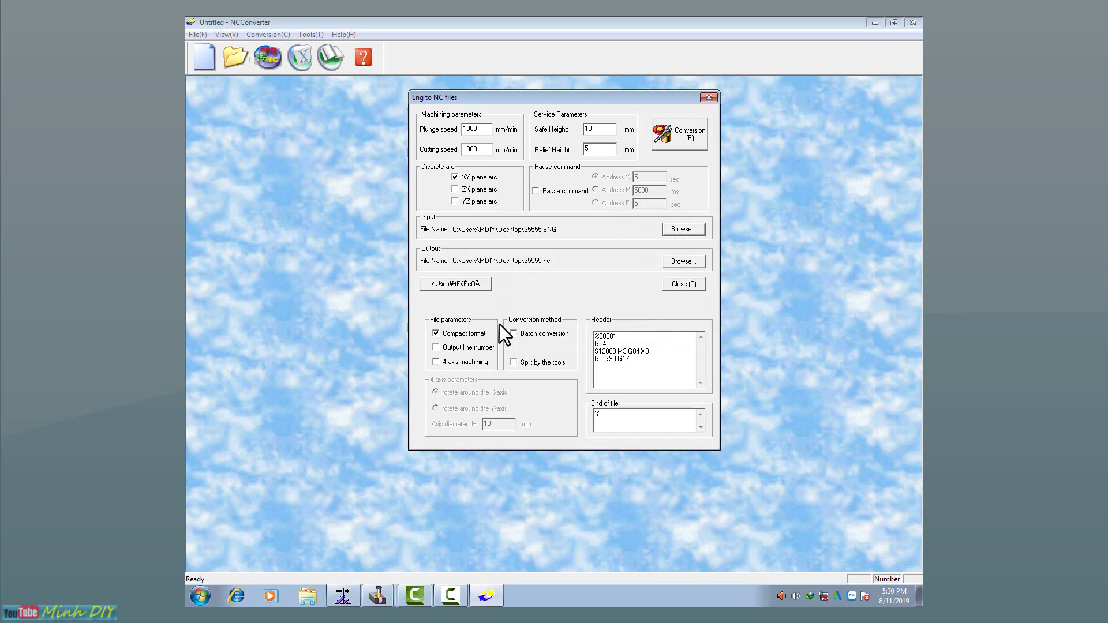
Clear the header text, convert the file to 35555.nc and close the conversion dialog.
{"action": "left_click_drag", "start_coordinate": [639, 362], "coordinate": [600, 324]}
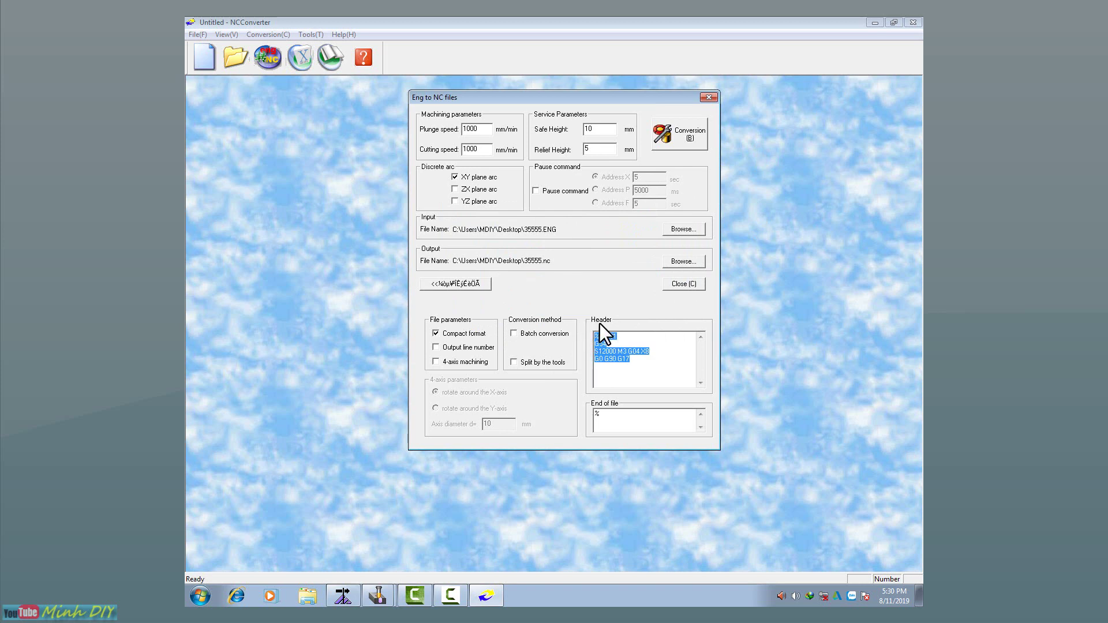
{"action": "key", "text": "Delete"}
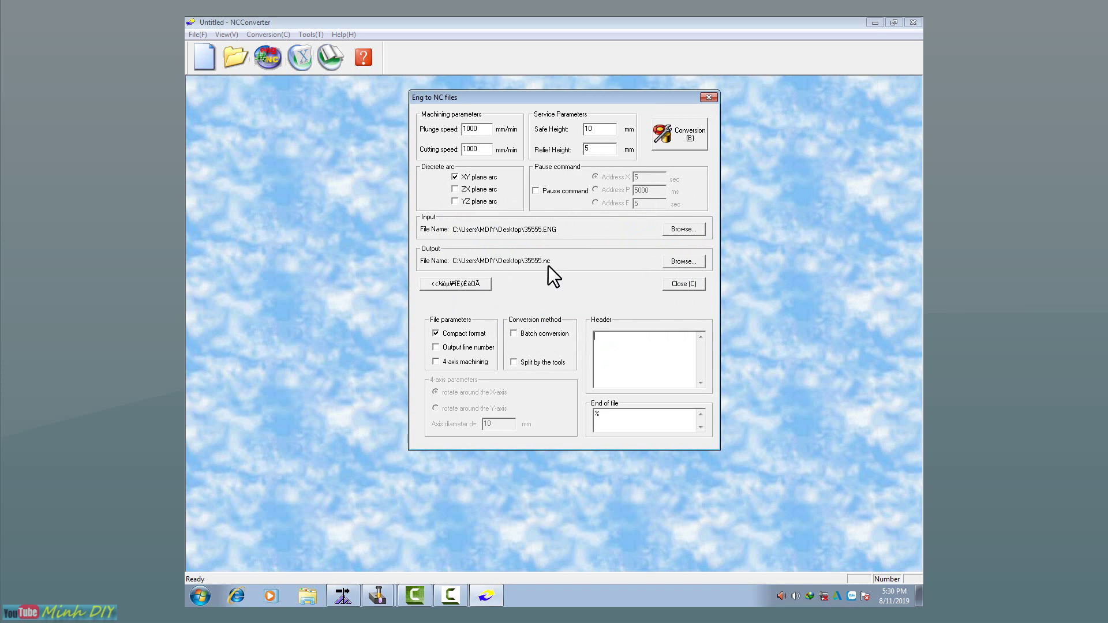
{"action": "left_click", "coordinate": [681, 137]}
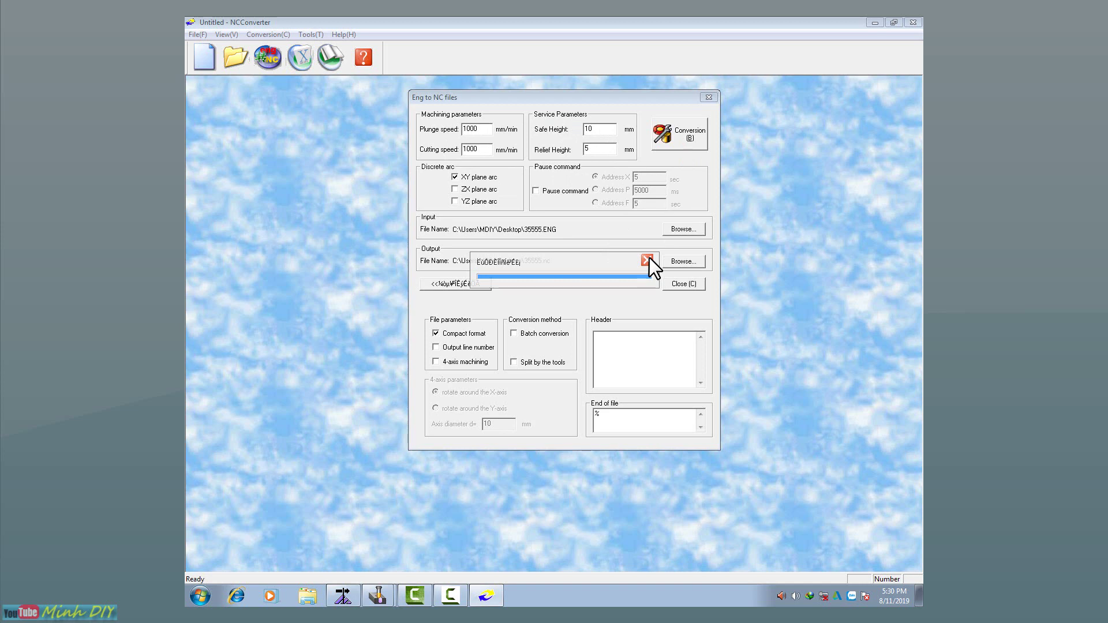
{"action": "left_click", "coordinate": [709, 97]}
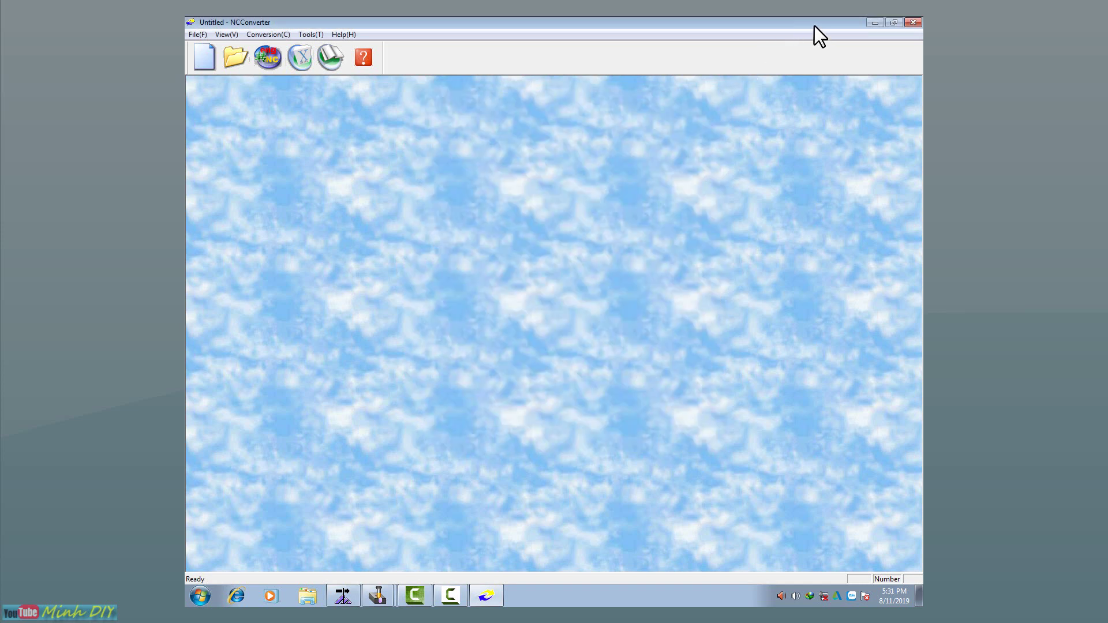
Minimize NCConverter, refresh the desktop and place the converted 35555 NC file beside 35555.ENG.
{"action": "left_click", "coordinate": [876, 23]}
{"action": "right_click", "coordinate": [597, 167]}
{"action": "left_click", "coordinate": [613, 202]}
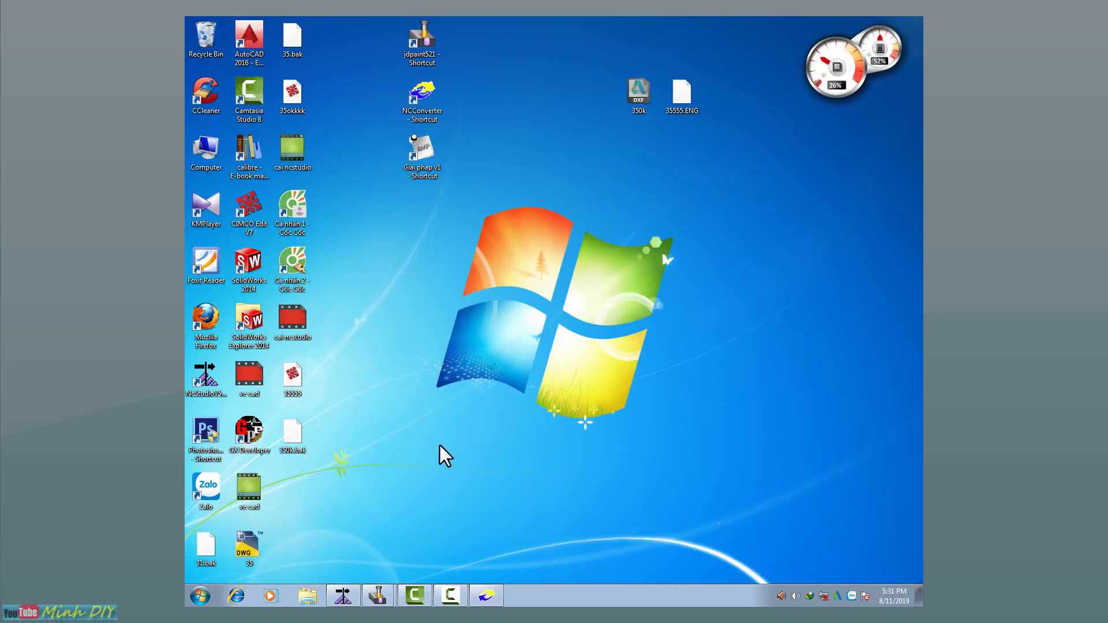
{"action": "left_click_drag", "start_coordinate": [287, 389], "coordinate": [725, 114]}
{"action": "right_click", "coordinate": [699, 187]}
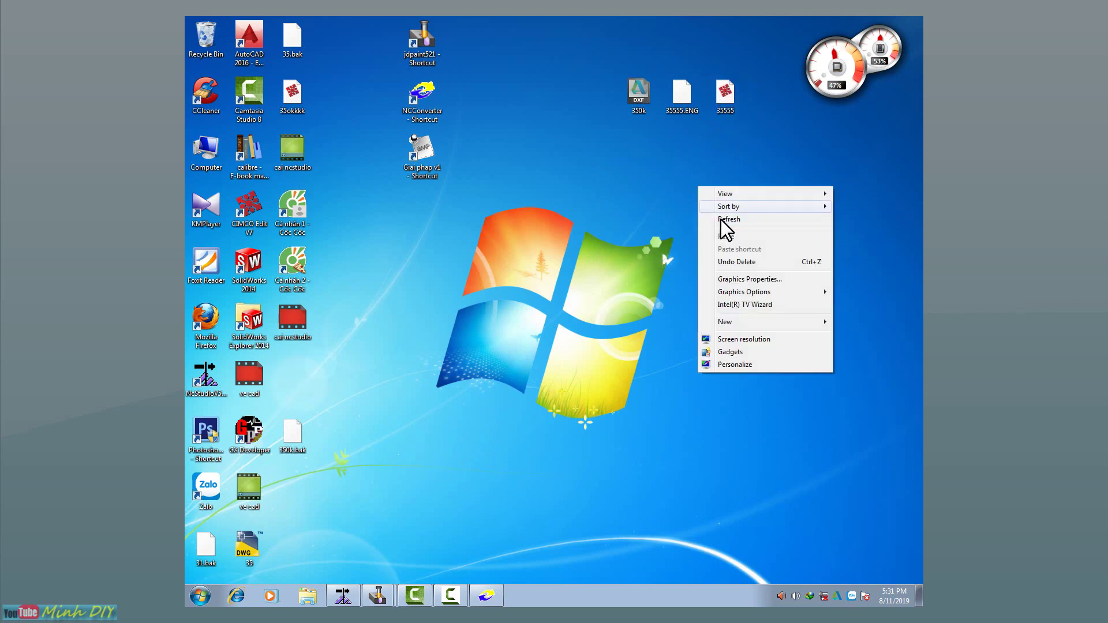
{"action": "left_click", "coordinate": [721, 220]}
{"action": "right_click", "coordinate": [665, 172]}
{"action": "left_click", "coordinate": [689, 205]}
{"action": "right_click", "coordinate": [651, 166]}
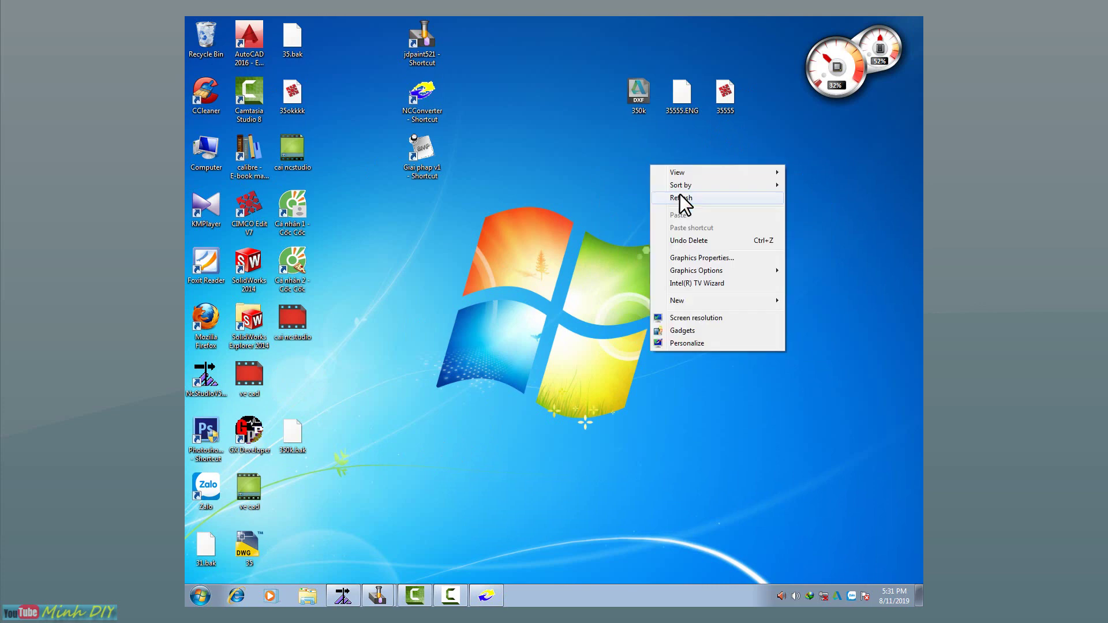
{"action": "left_click", "coordinate": [683, 198]}
Switch to NcStudio and zero the X, Y and Z work coordinates at the current position.
{"action": "left_click", "coordinate": [343, 595]}
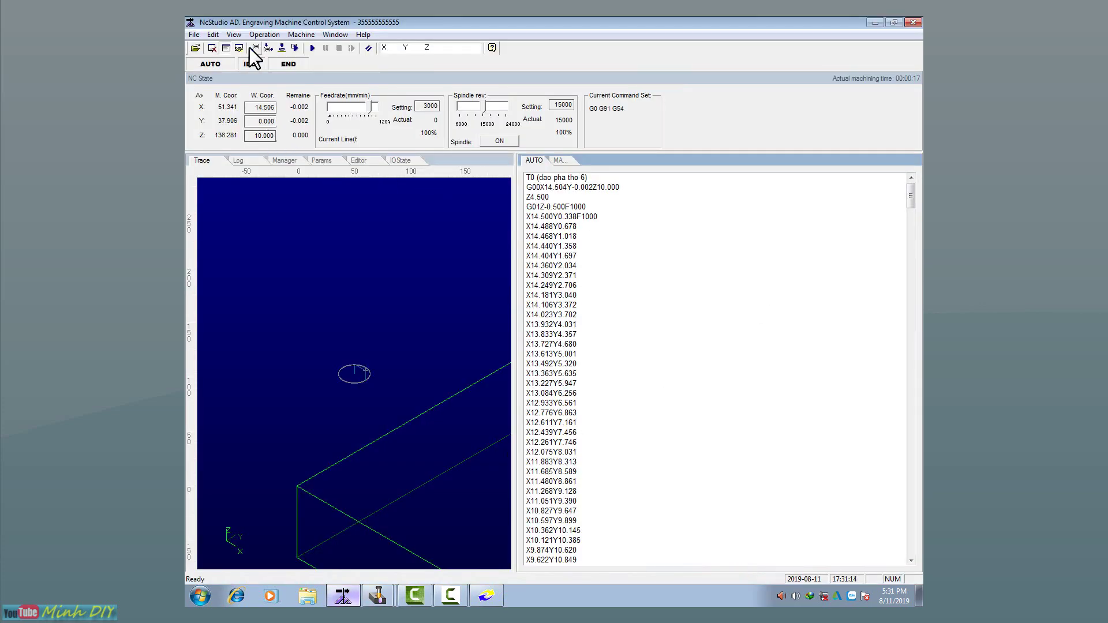
{"action": "left_click", "coordinate": [194, 35]}
{"action": "mouse_move", "coordinate": [264, 35]}
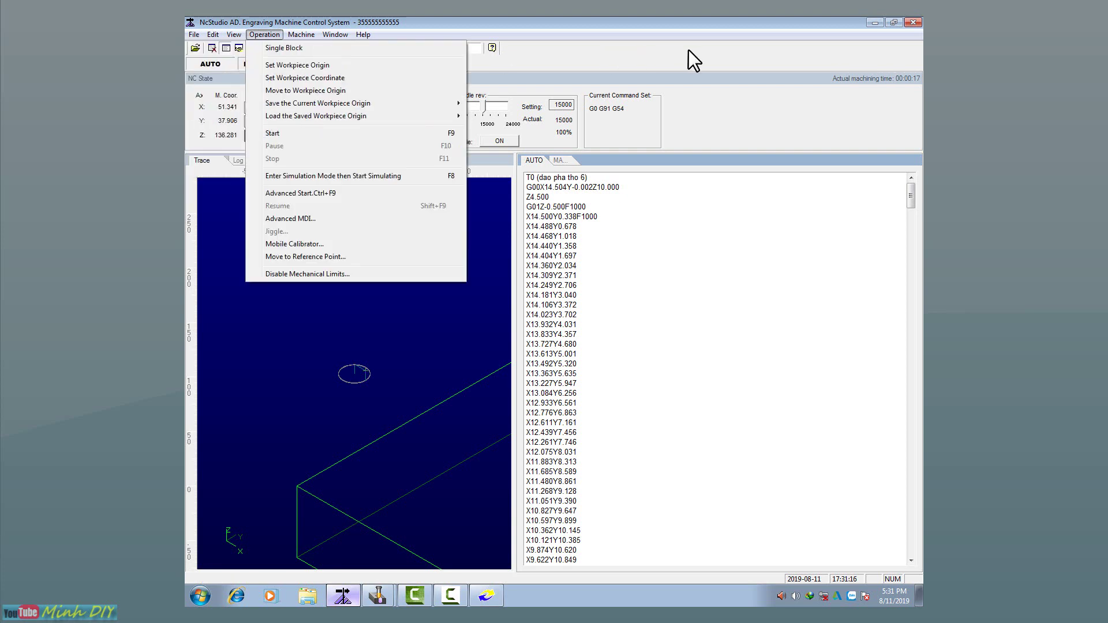
{"action": "left_click", "coordinate": [688, 51]}
{"action": "left_click", "coordinate": [269, 107]}
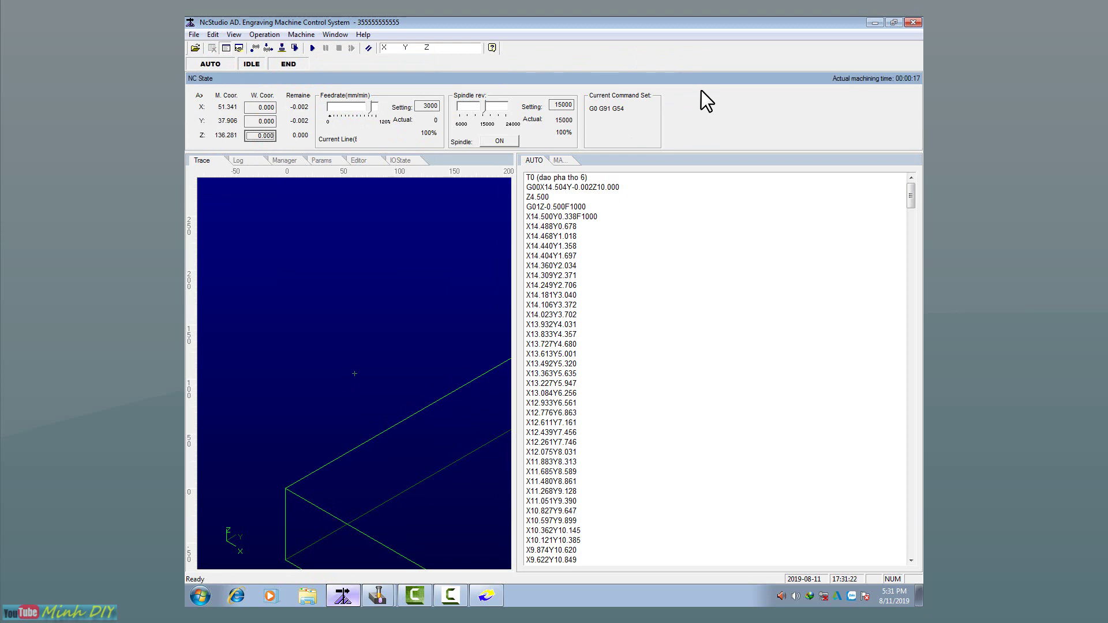
Move the X axis by a 0.1 mm increment, jog it further in the positive direction and re-zero the work coordinates there.
{"action": "left_click", "coordinate": [559, 161]}
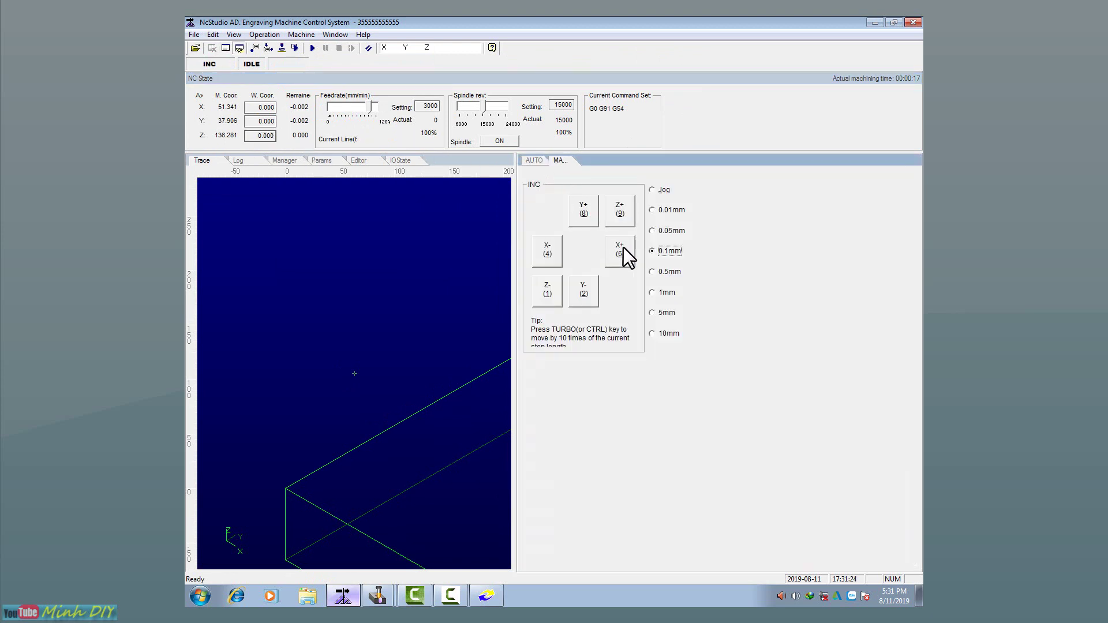
{"action": "left_click", "coordinate": [621, 251]}
{"action": "left_click", "coordinate": [662, 191]}
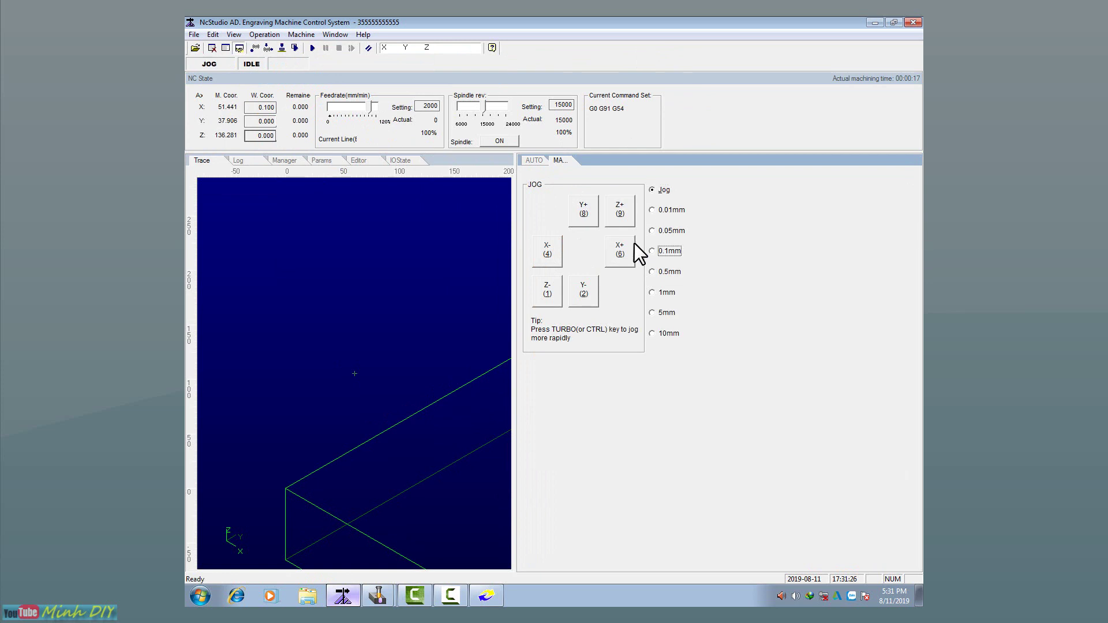
{"action": "left_click", "coordinate": [615, 254]}
{"action": "left_click", "coordinate": [257, 107]}
{"action": "left_click", "coordinate": [266, 137]}
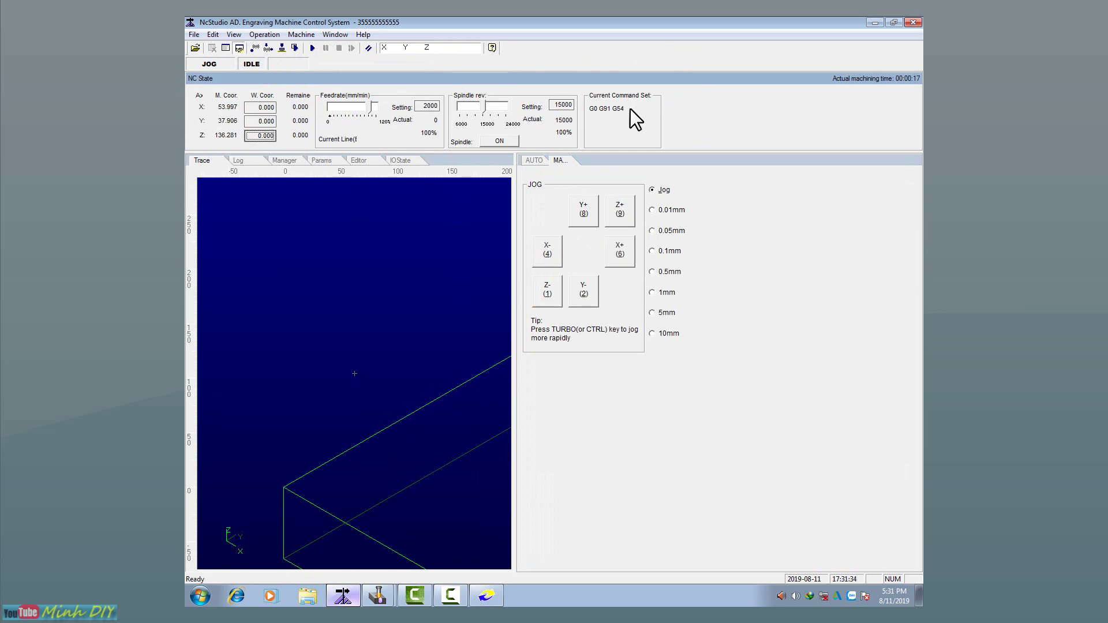
Open and load the 35555 NC file from the desktop as the machining program.
{"action": "left_click", "coordinate": [195, 35]}
{"action": "left_click", "coordinate": [203, 48]}
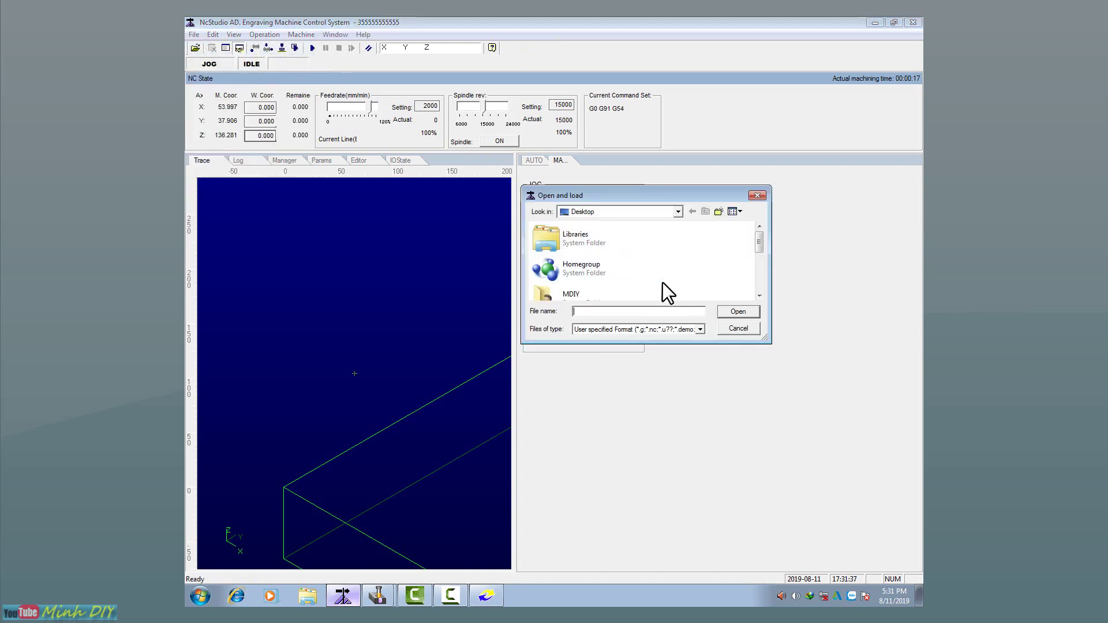
{"action": "scroll", "coordinate": [756, 290], "scroll_direction": "down", "scroll_amount": 5}
{"action": "left_click", "coordinate": [552, 283]}
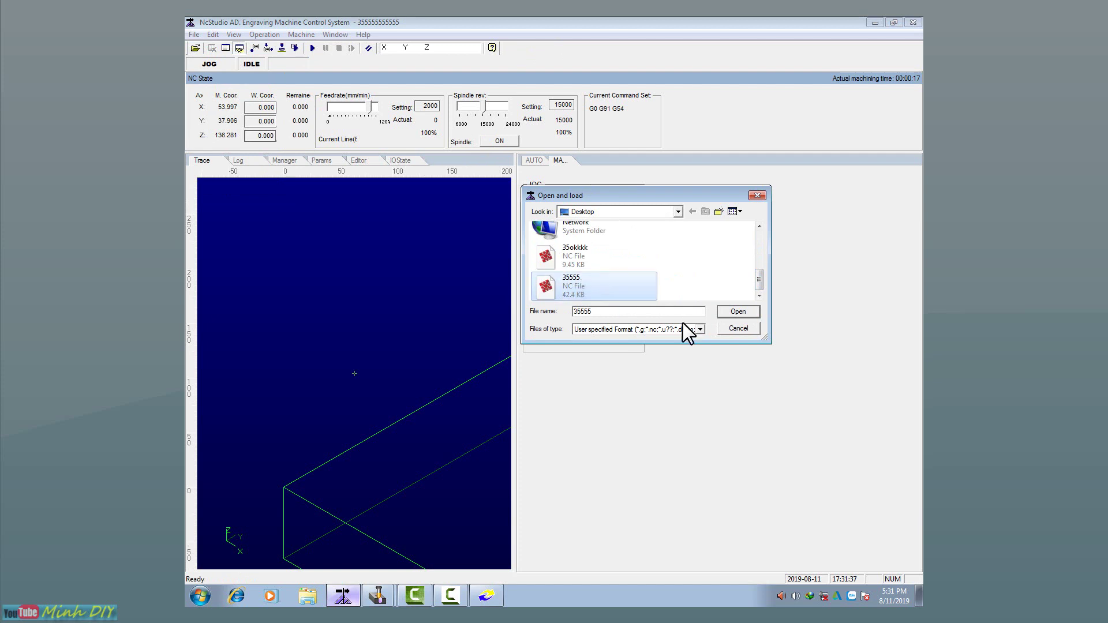
{"action": "left_click", "coordinate": [735, 311]}
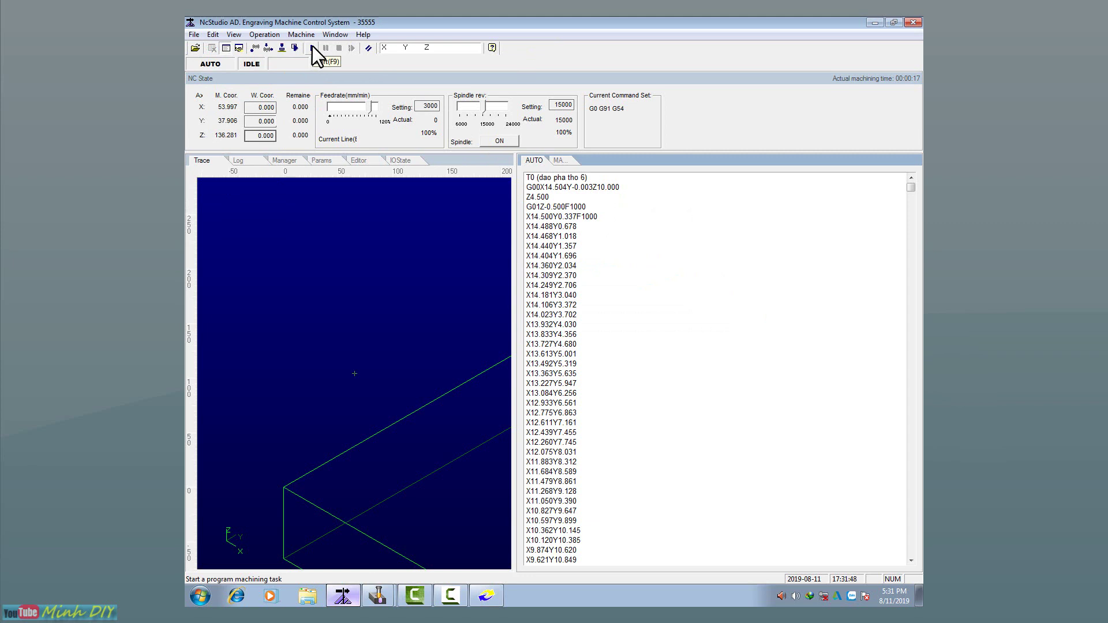
Return from automatic mode to the manual jog controls.
{"action": "left_click", "coordinate": [560, 161]}
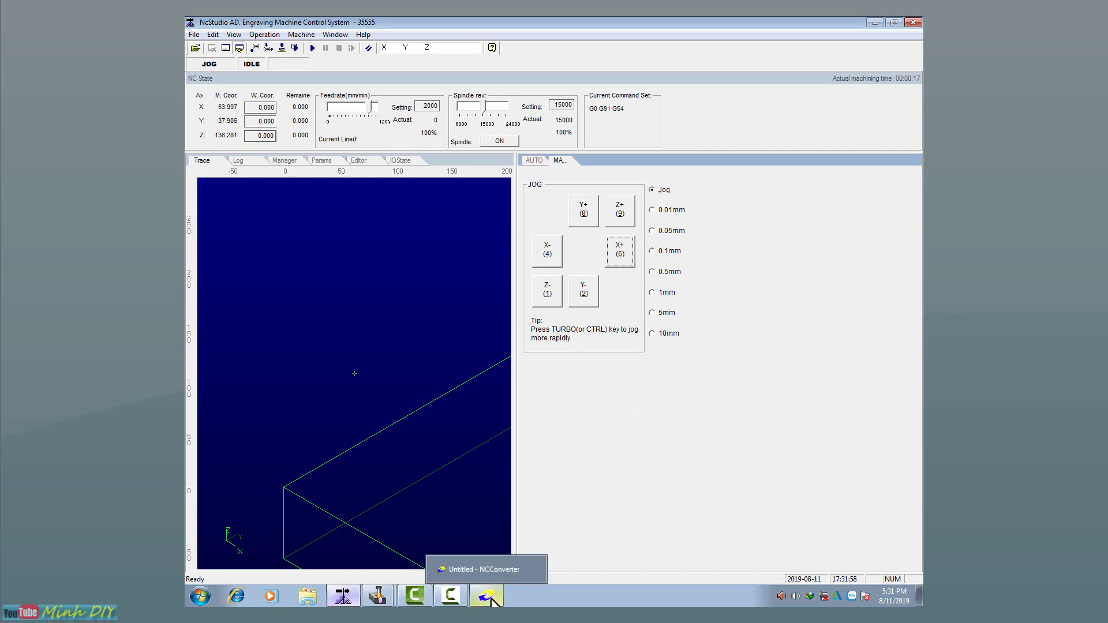
{"action": "left_click", "coordinate": [451, 595]}
{"action": "left_click", "coordinate": [867, 553]}
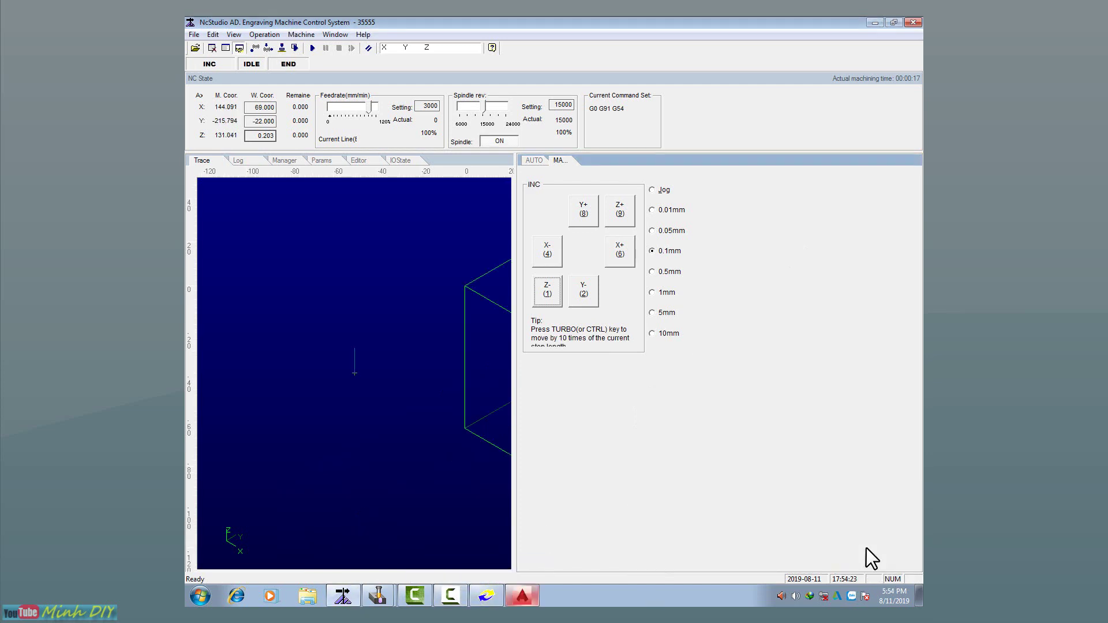